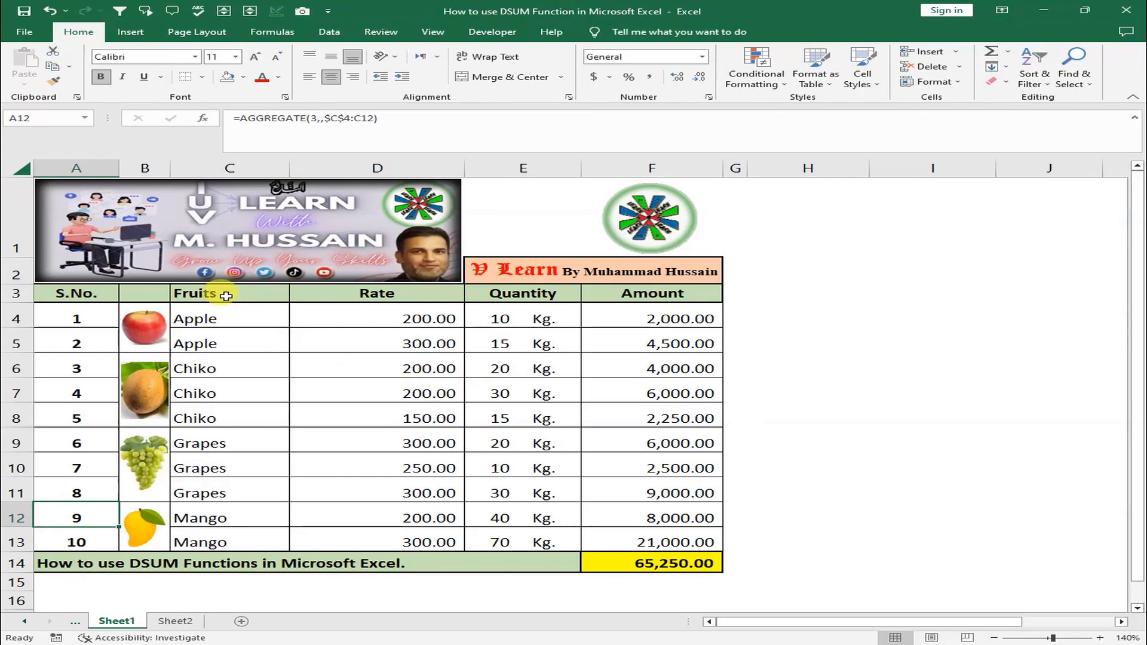
# - Copy the Fruits, Rate and Quantity headers from C3:E3 to H3:J3 beside the table
pyautogui.click(226, 296)
pyautogui.click(380, 296)
pyautogui.click(553, 295)
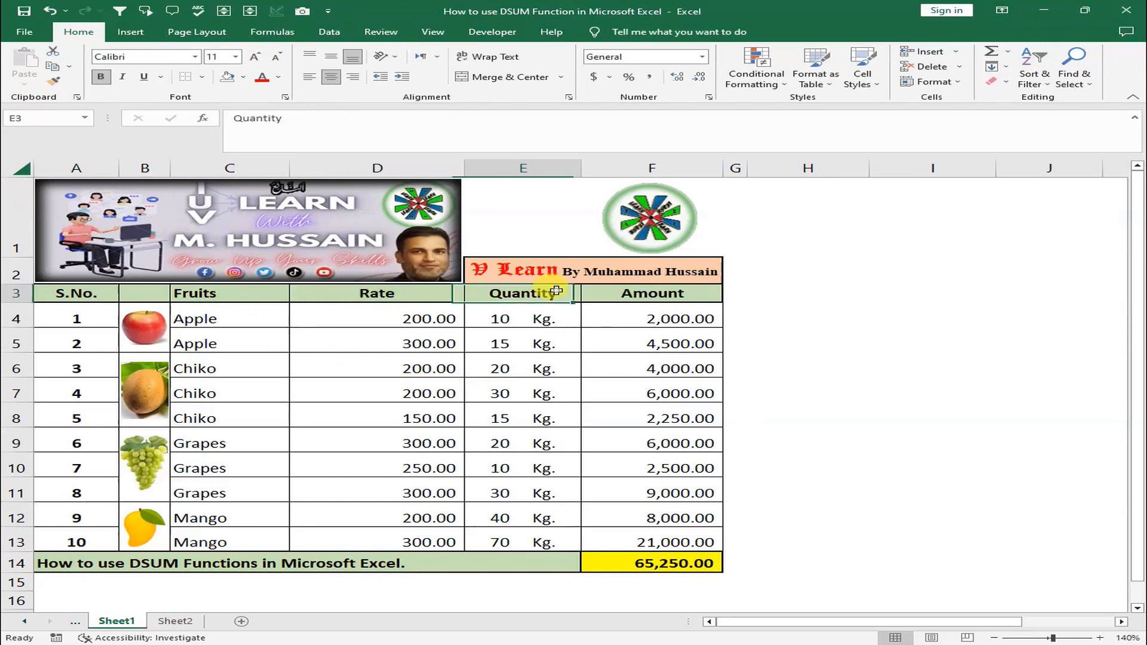
pyautogui.moveTo(239, 295); pyautogui.dragTo(523, 300)
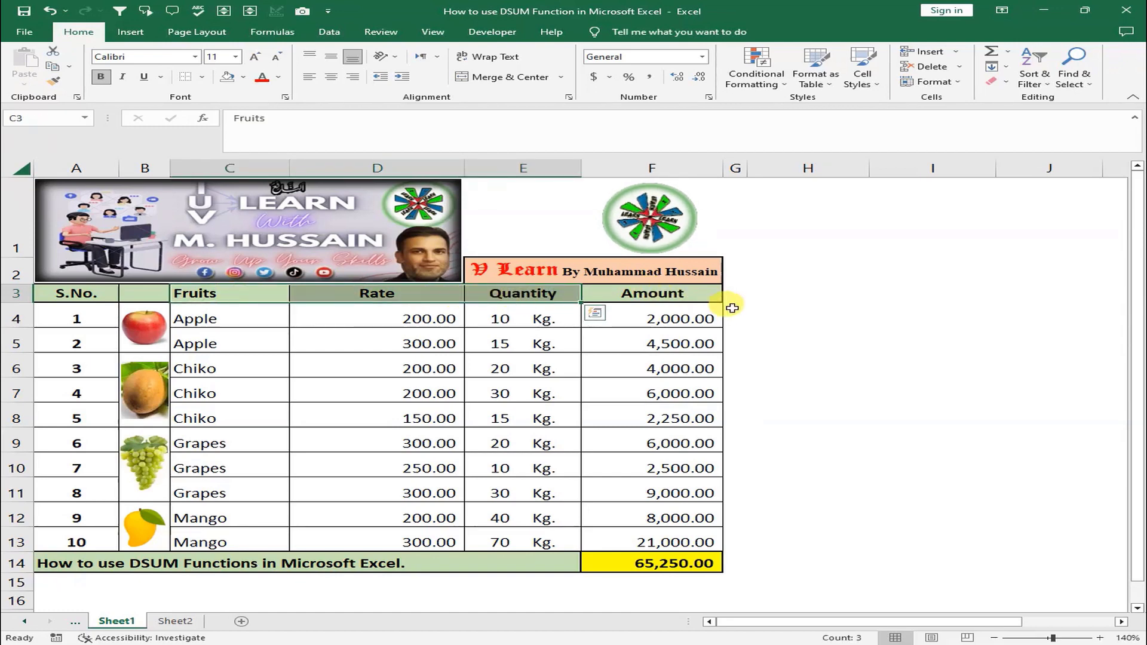
pyautogui.hotkey('ctrl', 'c')
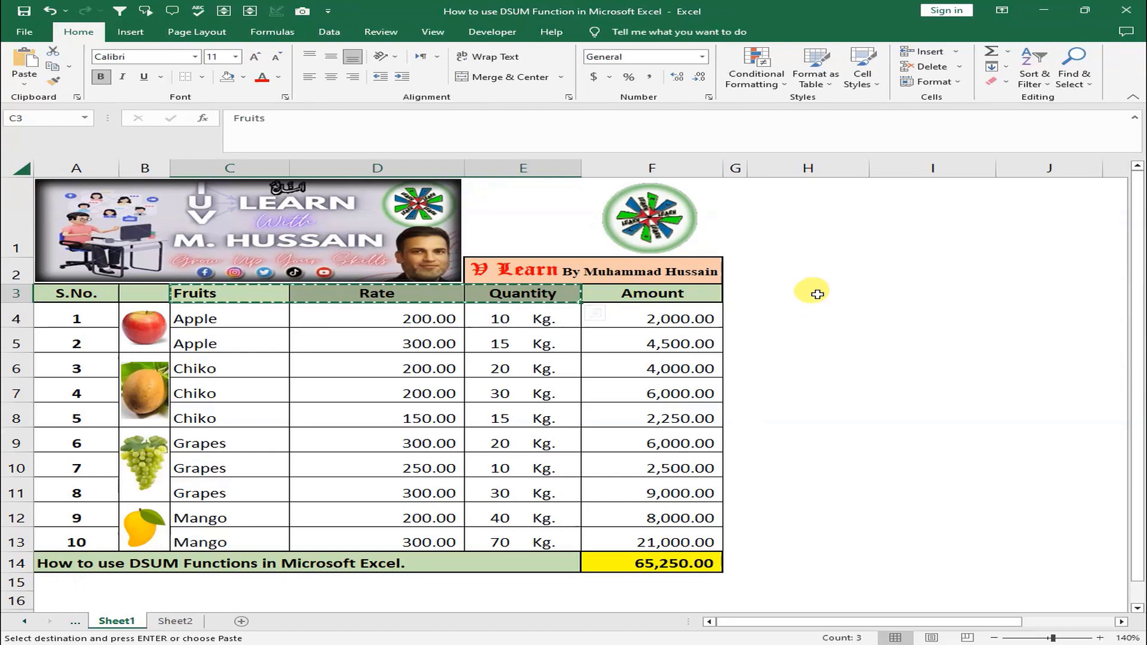
pyautogui.click(816, 294)
pyautogui.press('Return')
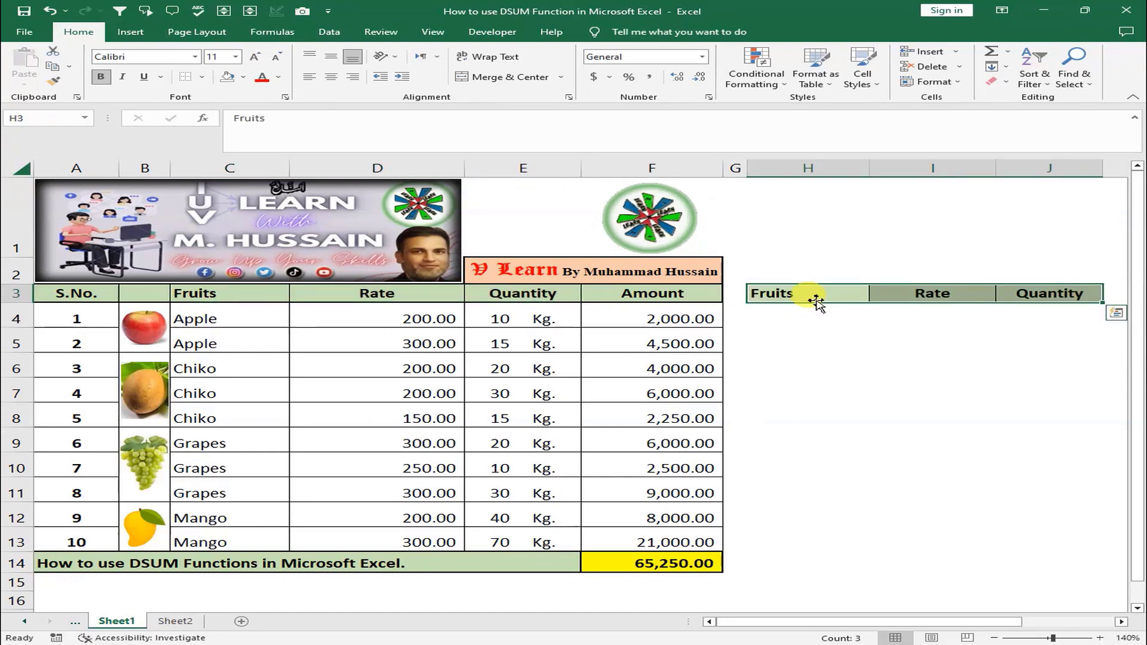
# - Apply all borders to the criteria range H3:J4, covering the copied headers and the empty row below
pyautogui.click(842, 340)
pyautogui.moveTo(814, 293); pyautogui.dragTo(1041, 321)
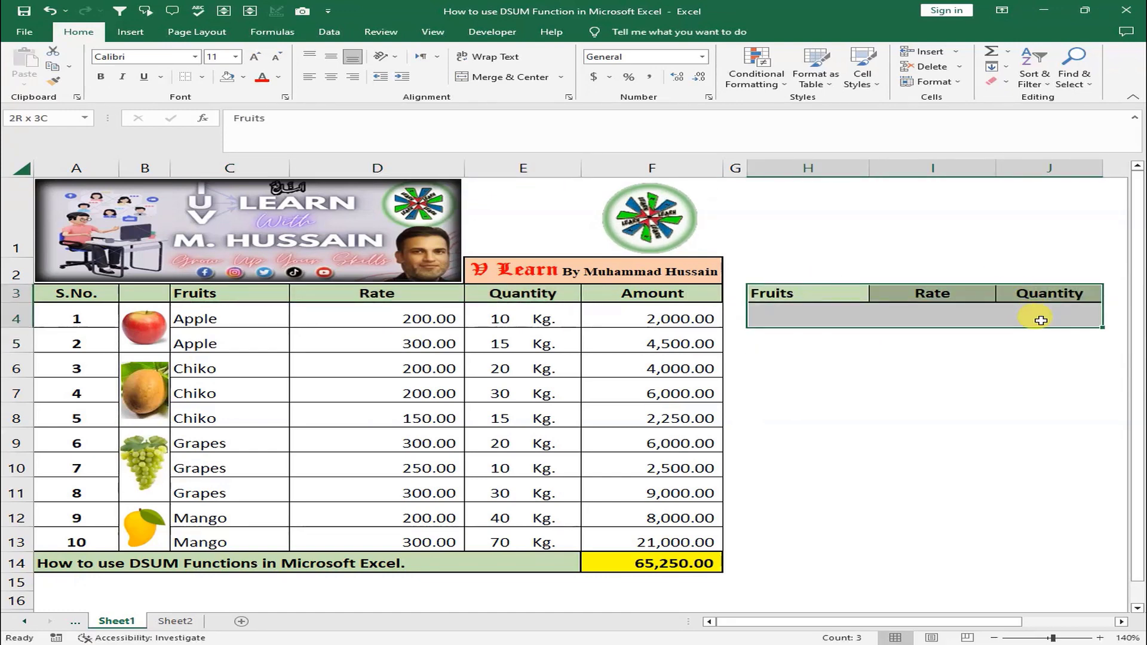
pyautogui.click(202, 76)
pyautogui.click(206, 190)
pyautogui.click(1025, 367)
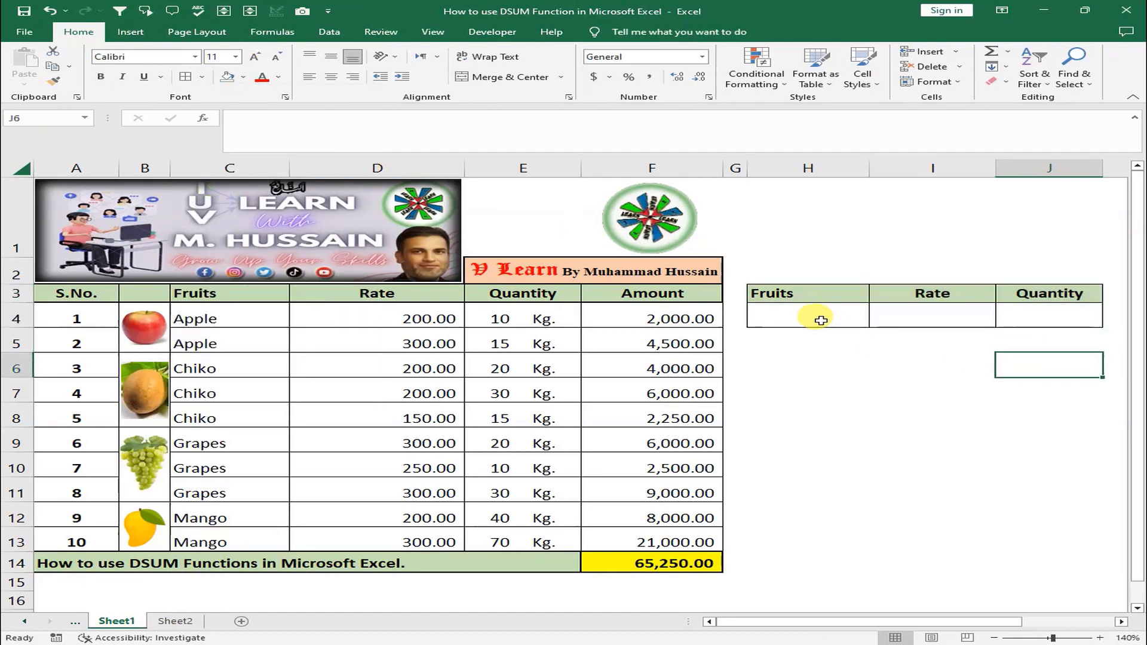
pyautogui.moveTo(814, 293); pyautogui.dragTo(1045, 314)
pyautogui.click(1001, 358)
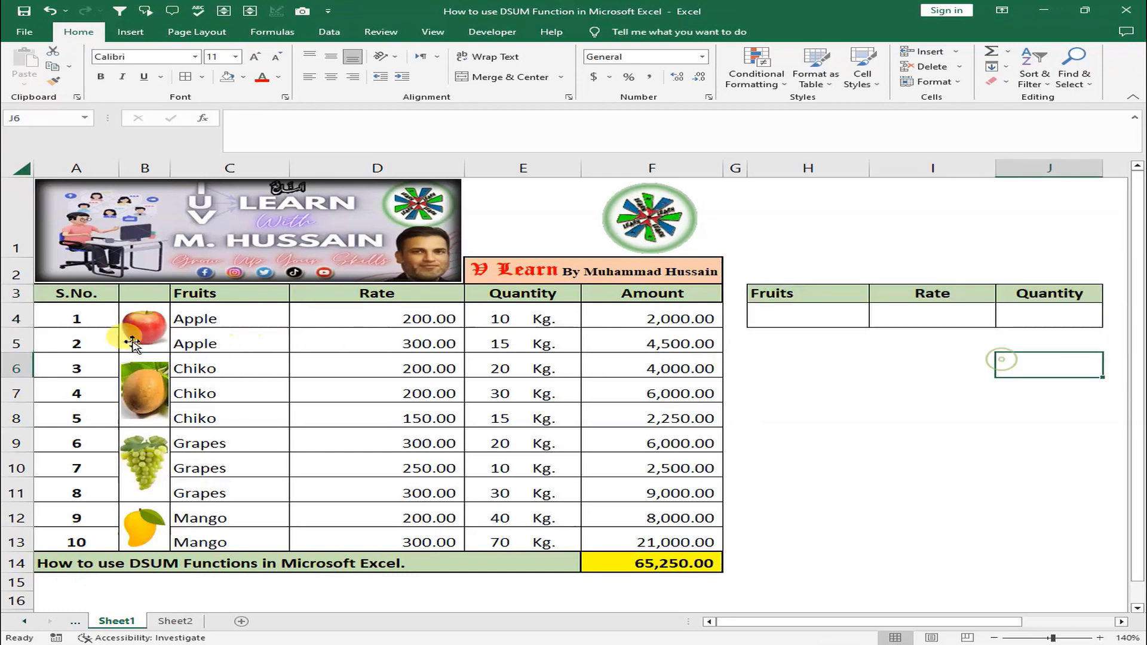
pyautogui.moveTo(110, 299); pyautogui.dragTo(620, 510)
pyautogui.click(1008, 464)
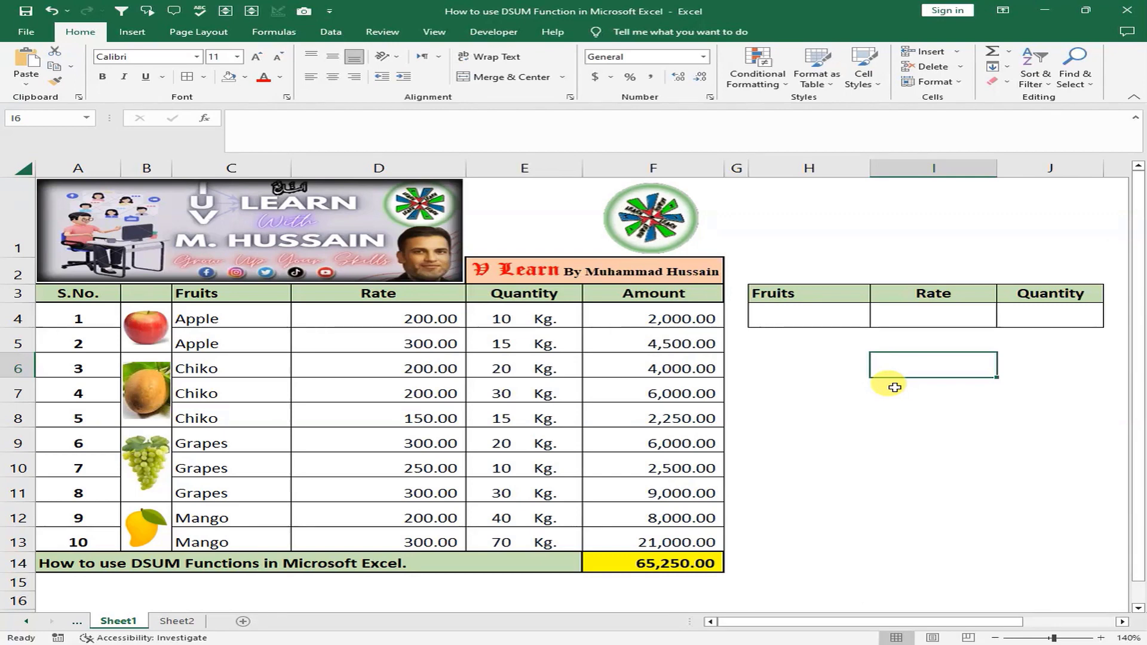
# - Enter the label "Total Amount" in cell I6 below the criteria range
pyautogui.write('Total')
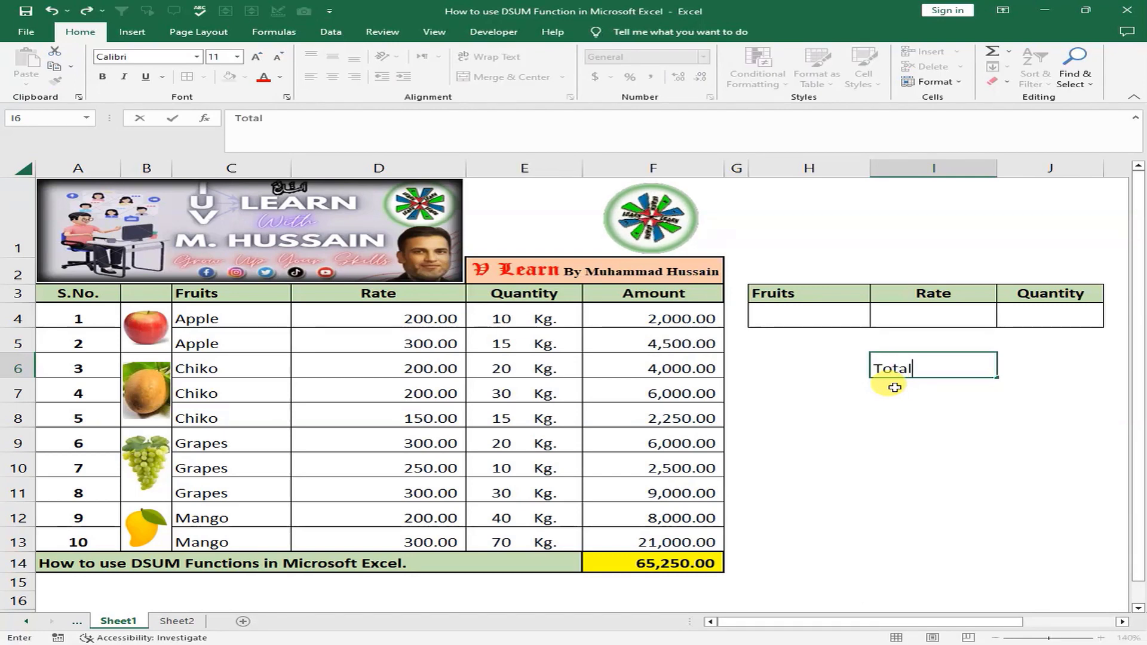
pyautogui.write(' Amount')
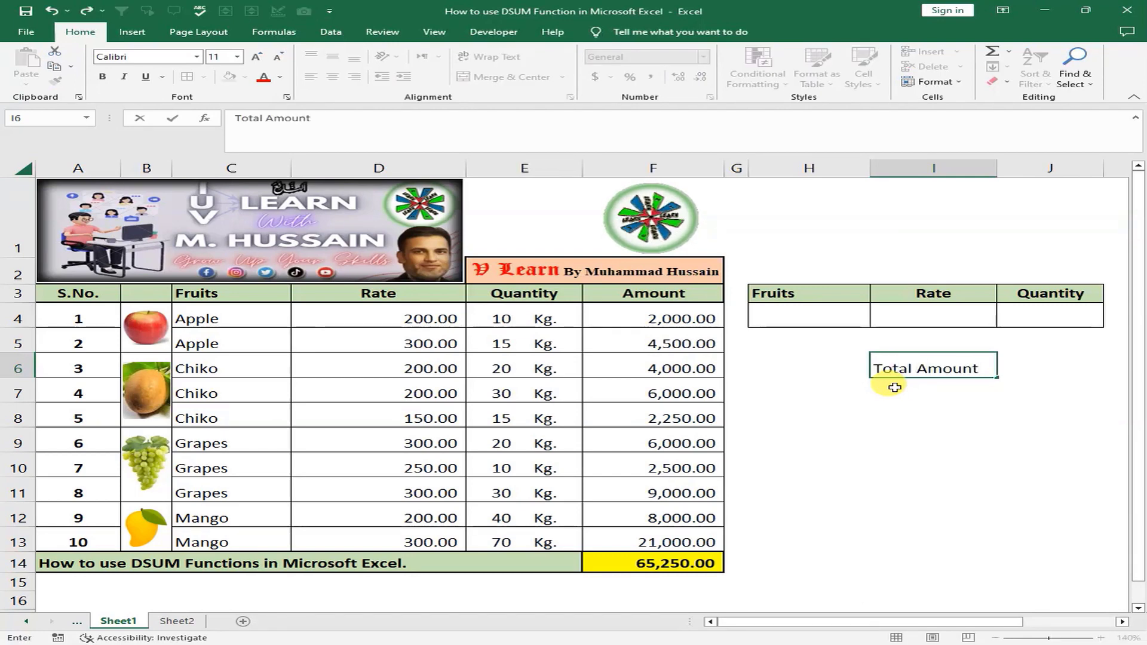
pyautogui.press('Tab')
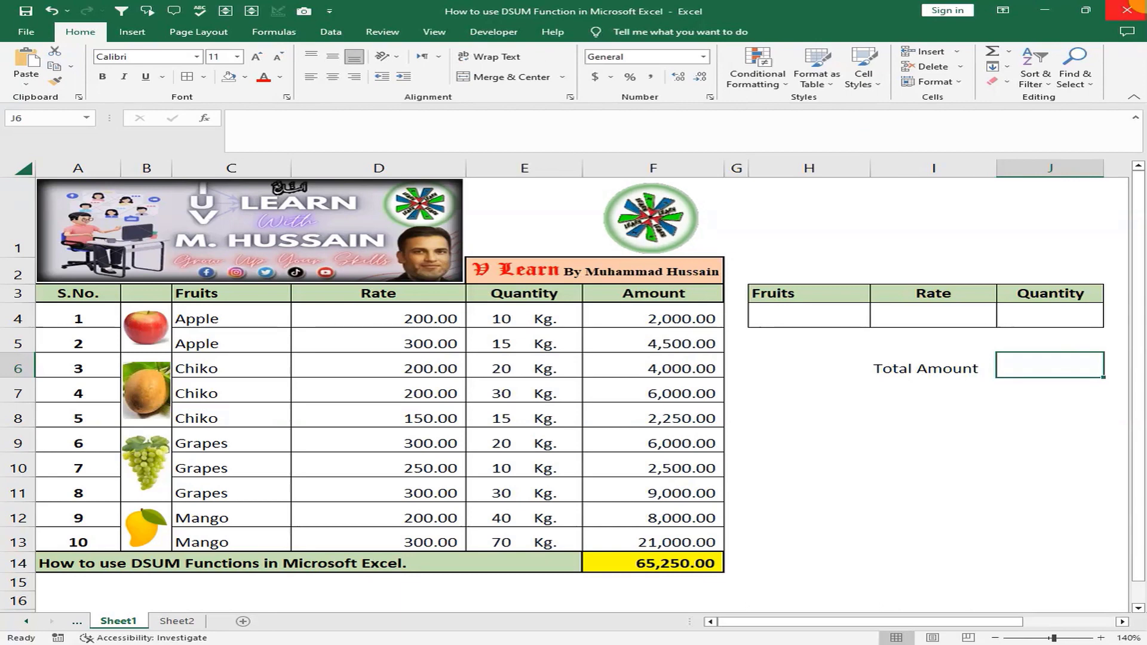
pyautogui.write('=')
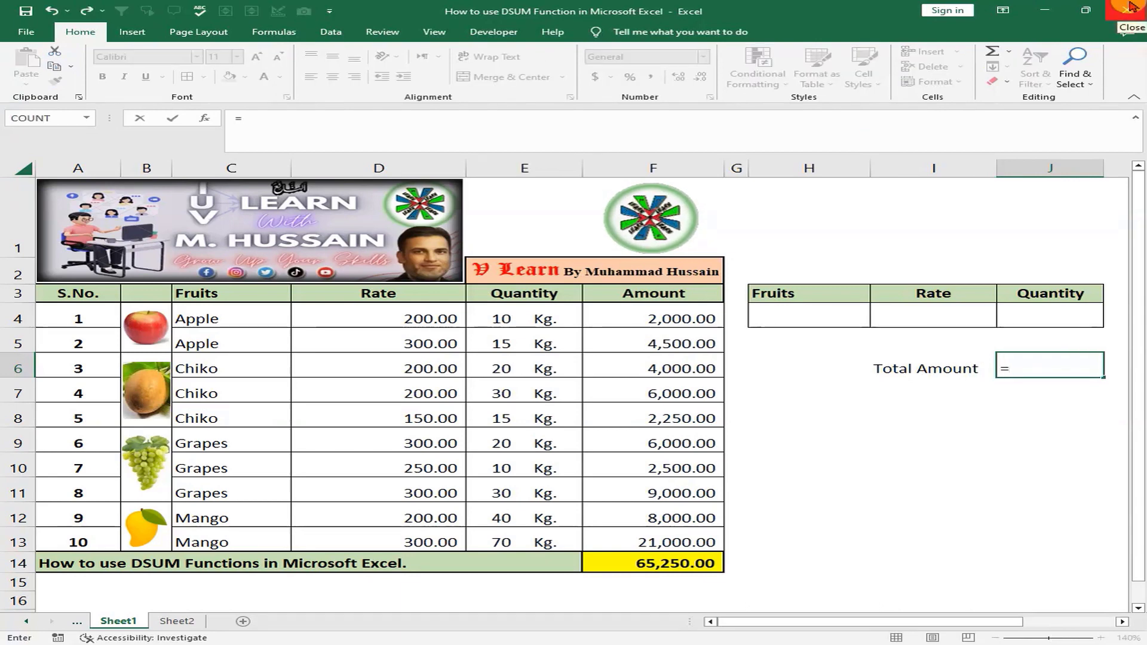
pyautogui.write('DUSM')
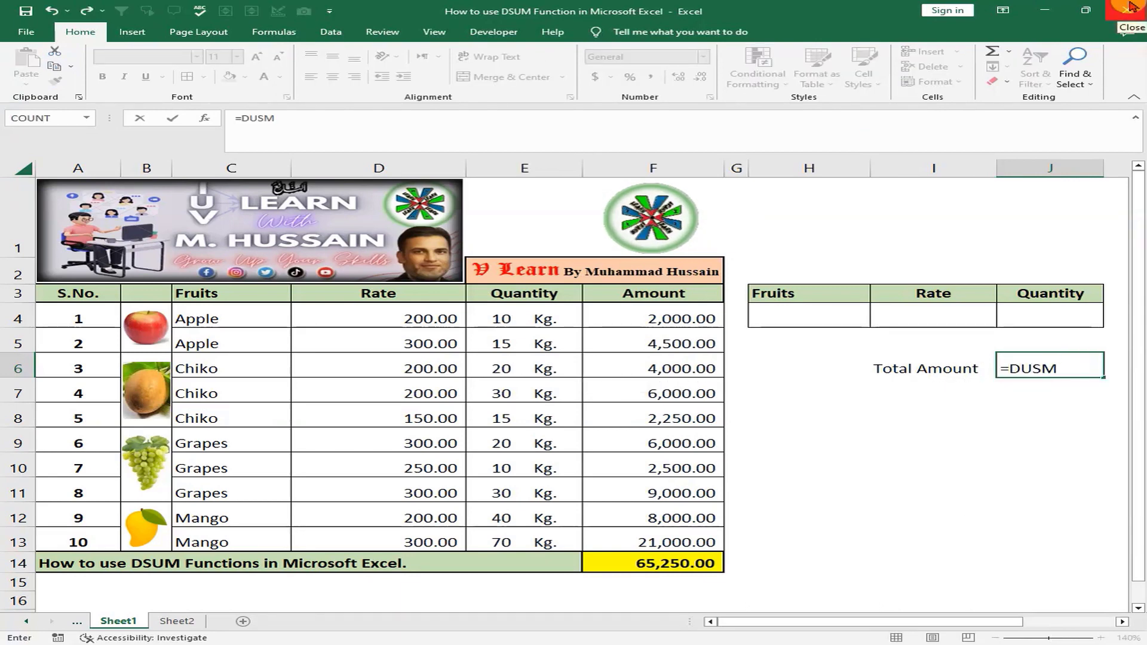
pyautogui.write('(')
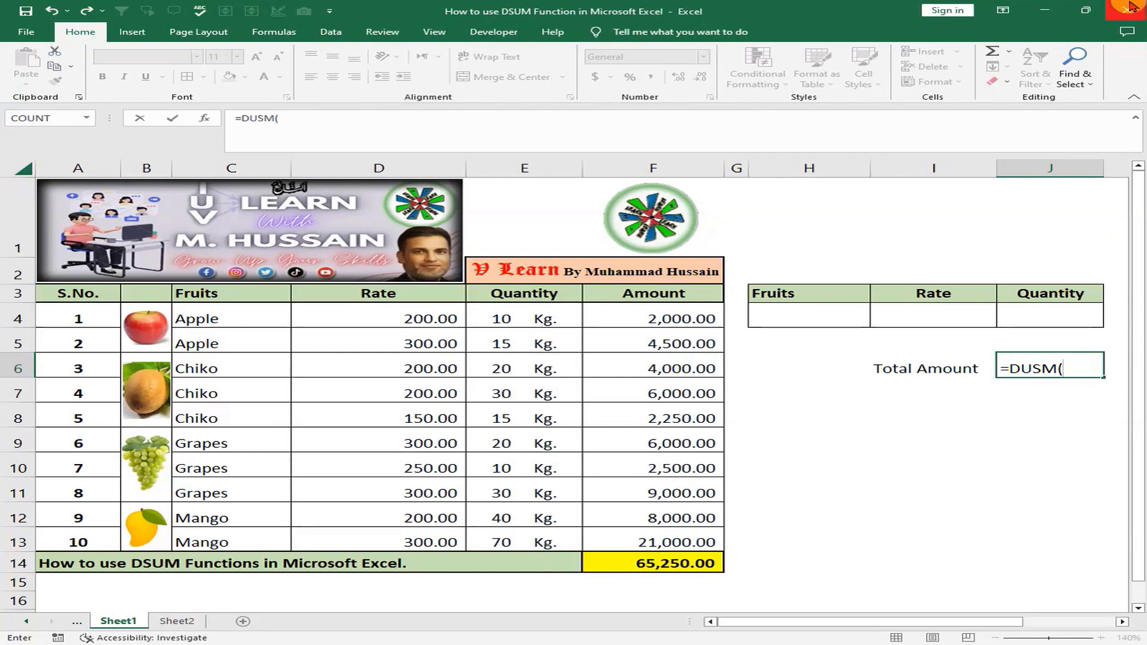
pyautogui.press('BackSpace')
pyautogui.press('BackSpace')
pyautogui.press('BackSpace')
pyautogui.press('BackSpace')
pyautogui.press('BackSpace')
pyautogui.press('BackSpace')
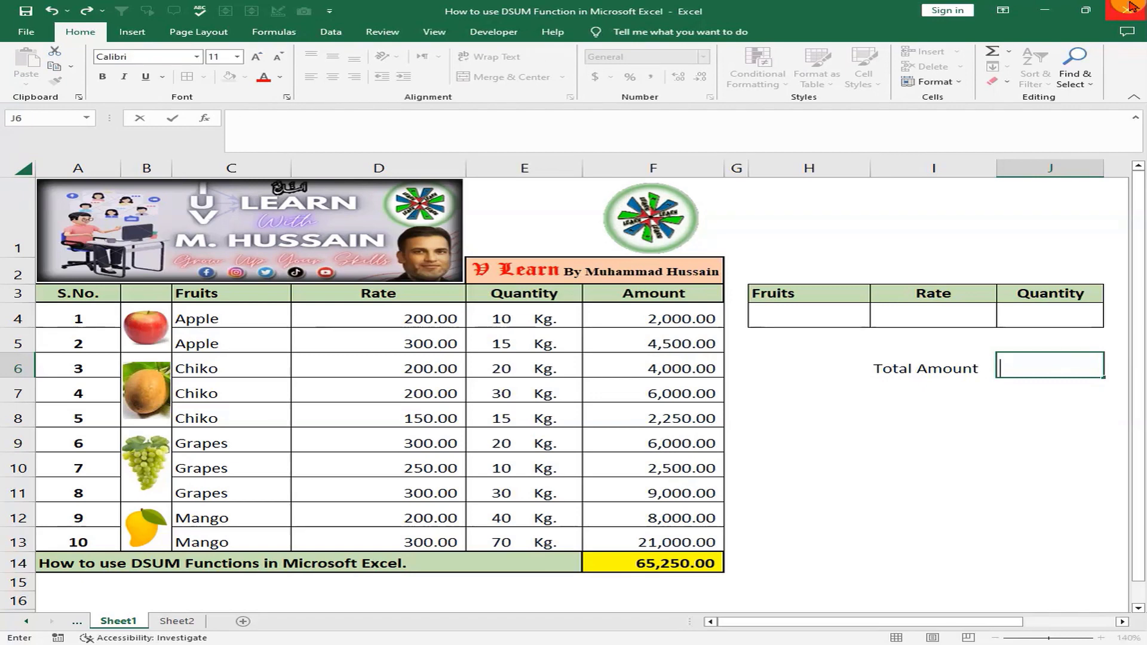
# - Begin a DSUM formula in J6 with the absolute range $A$3:$F$13 as its database
pyautogui.write('=D')
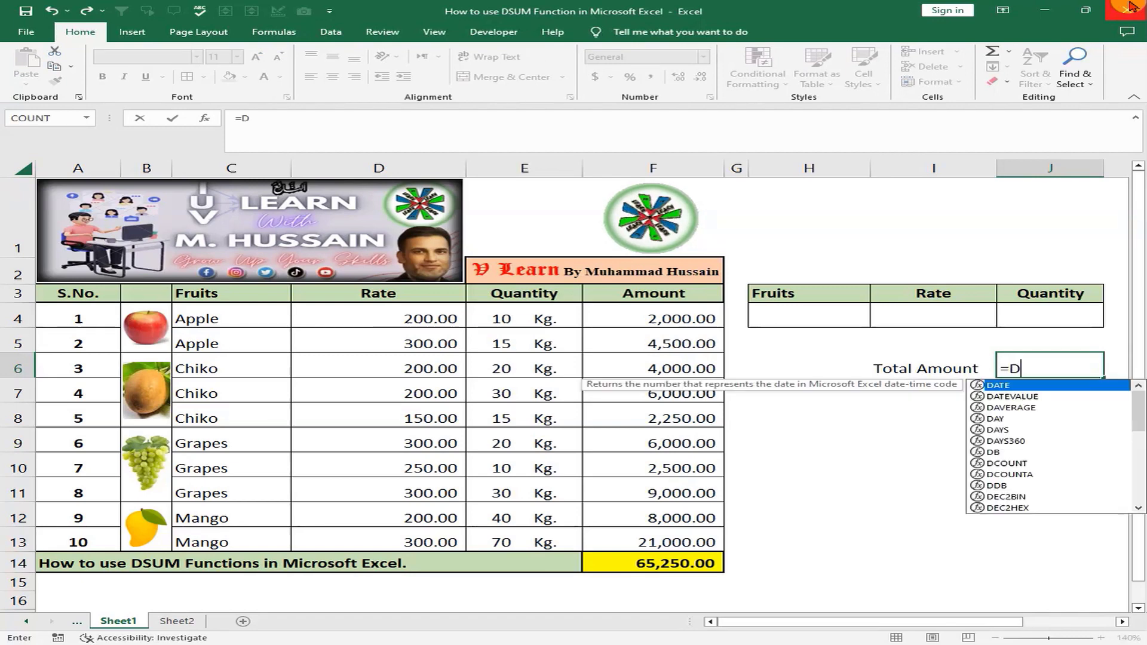
pyautogui.write('SUM(')
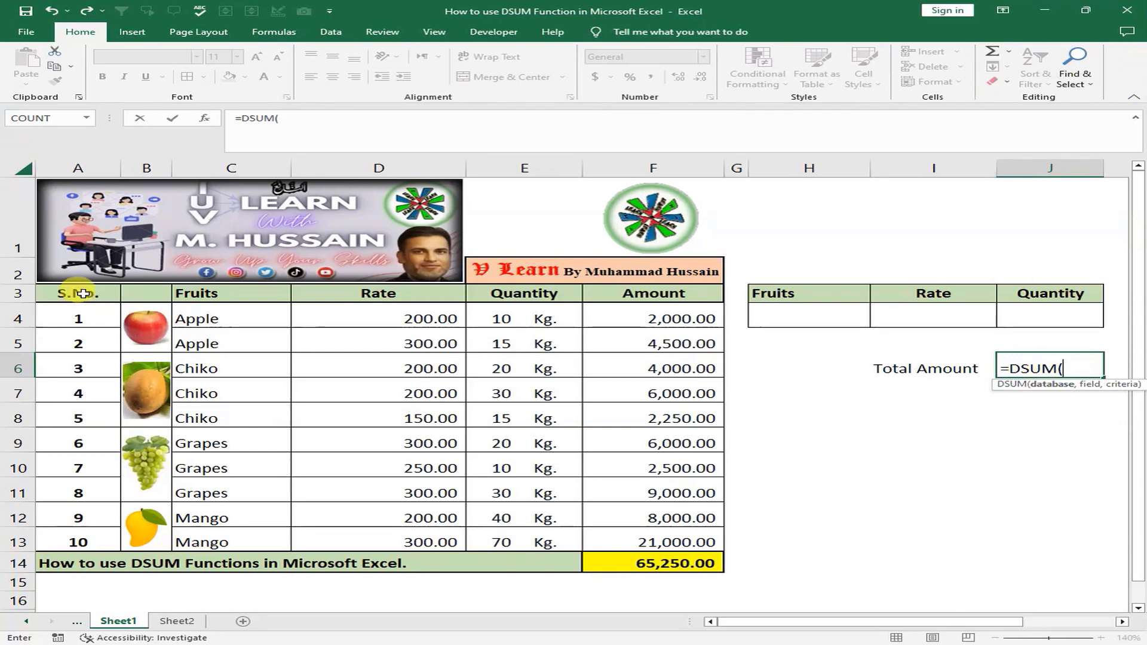
pyautogui.moveTo(81, 293); pyautogui.dragTo(667, 508)
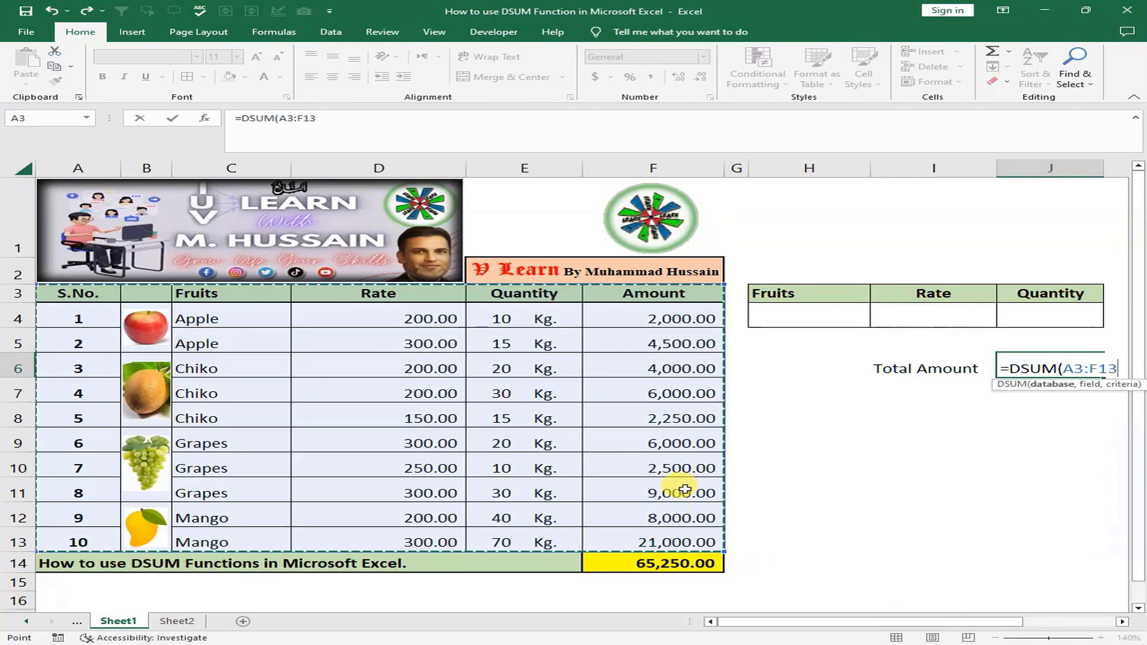
pyautogui.press('F4')
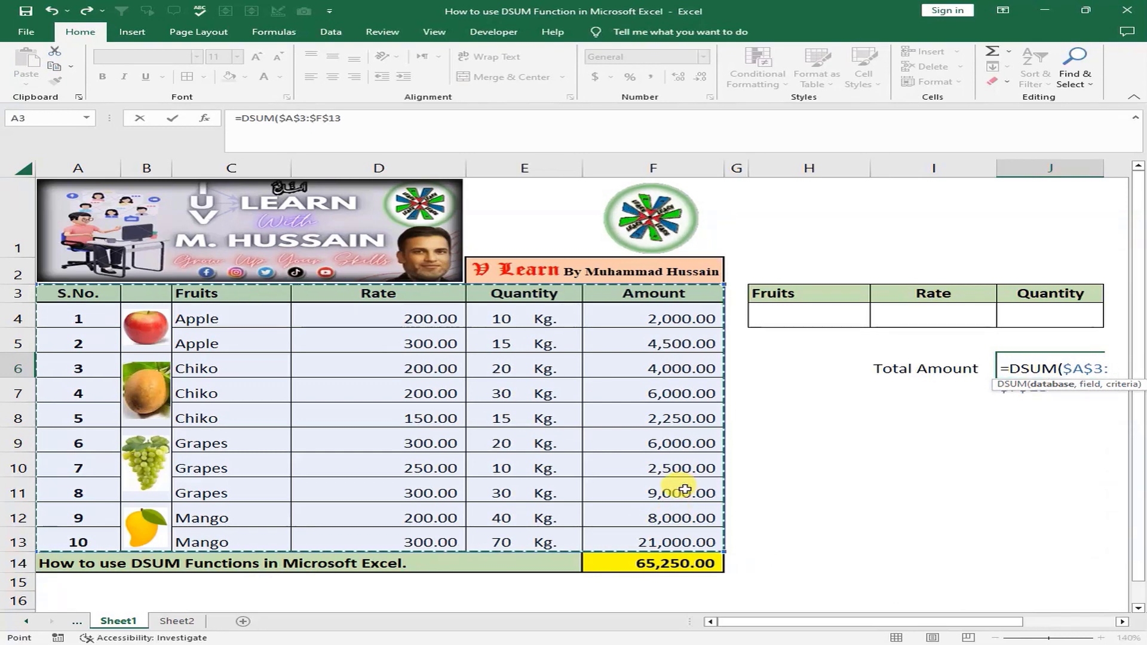
pyautogui.write(',')
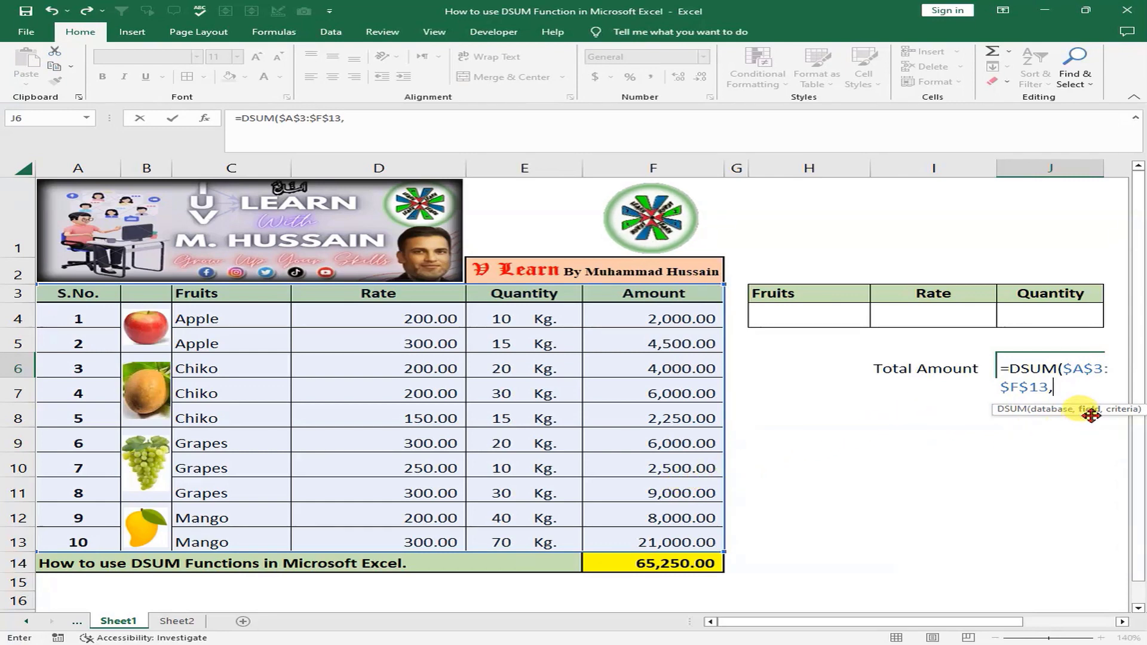
# - Complete the DSUM formula with the Amount header $F$3 as field and H3:J4 as criteria
pyautogui.click(699, 294)
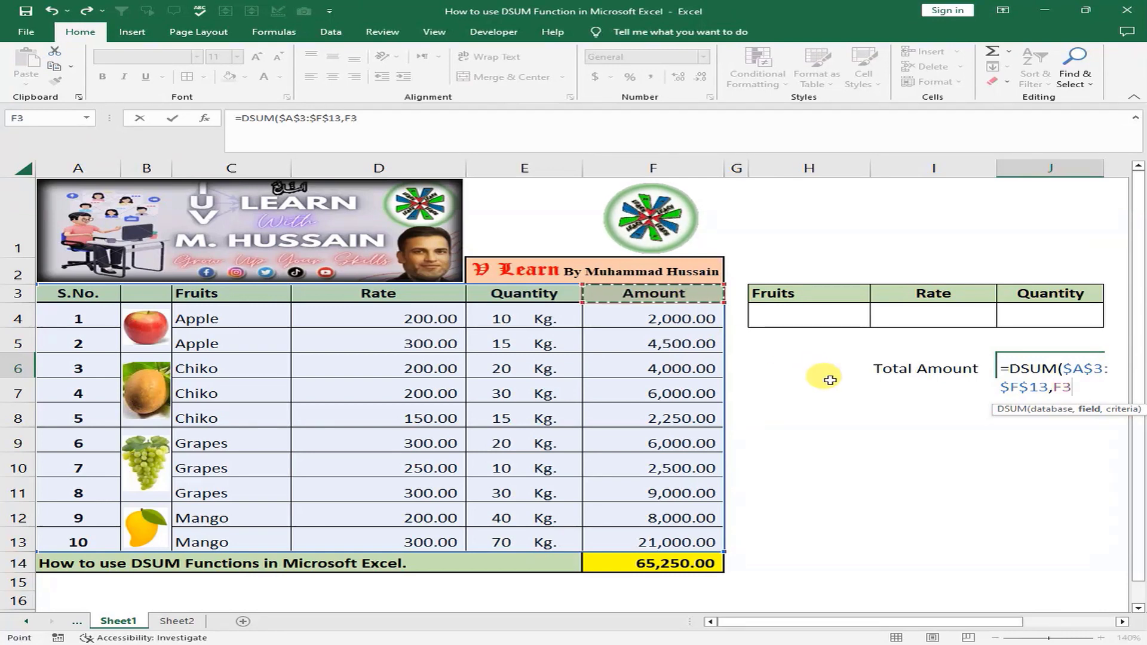
pyautogui.press('F4')
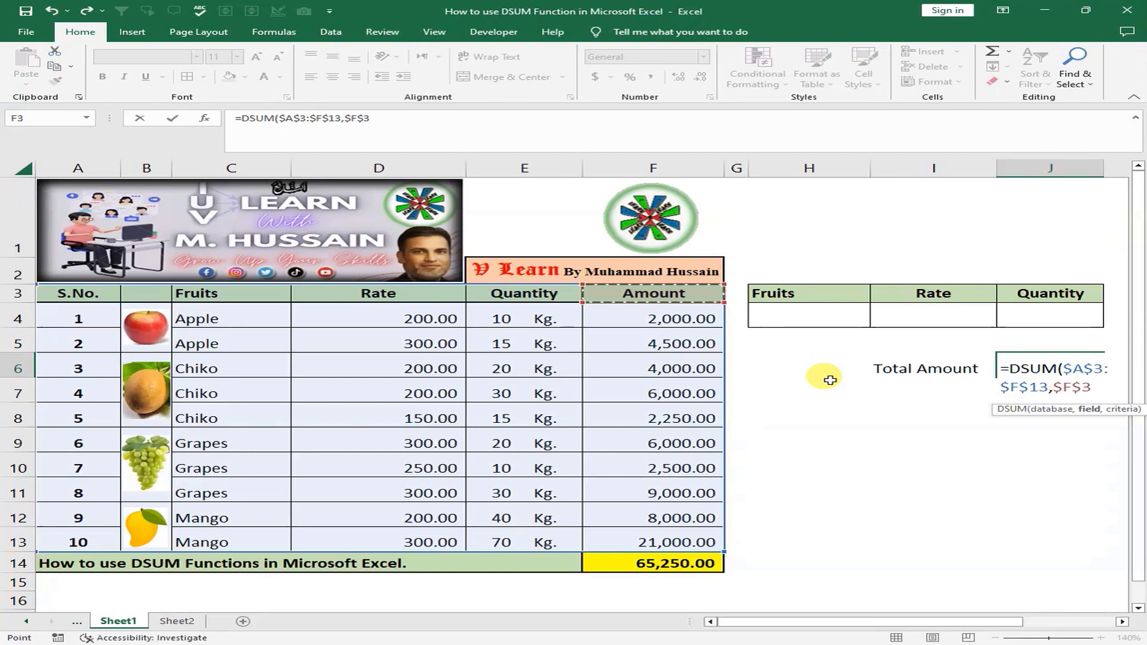
pyautogui.write(',')
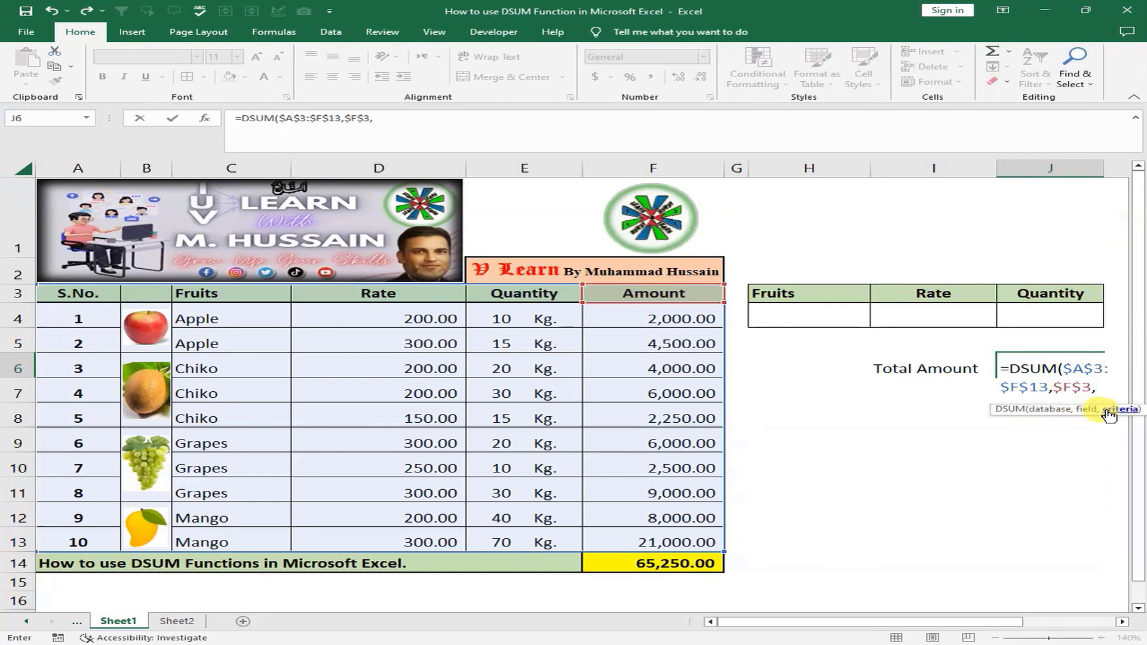
pyautogui.moveTo(817, 294); pyautogui.dragTo(1045, 322)
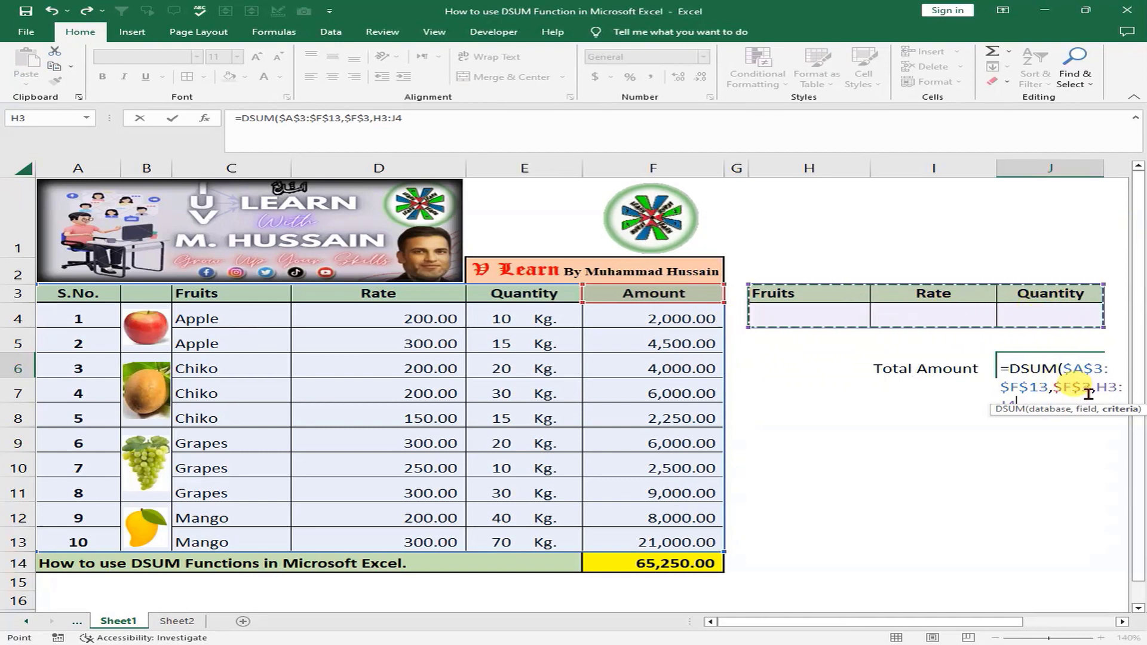
pyautogui.write(')')
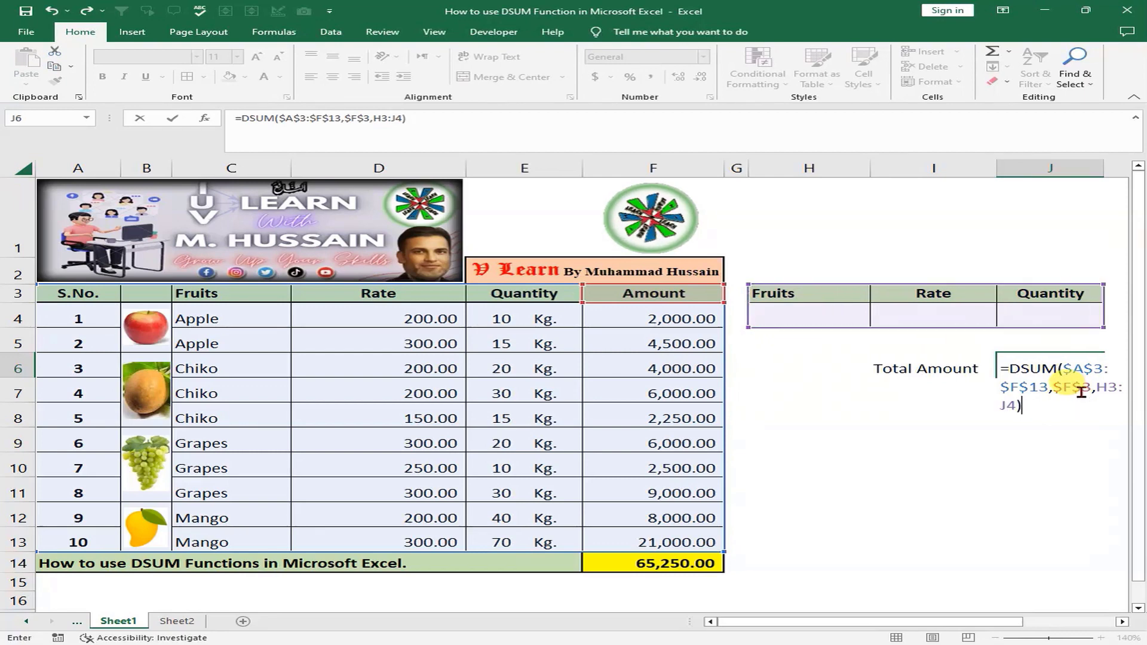
pyautogui.press('Return')
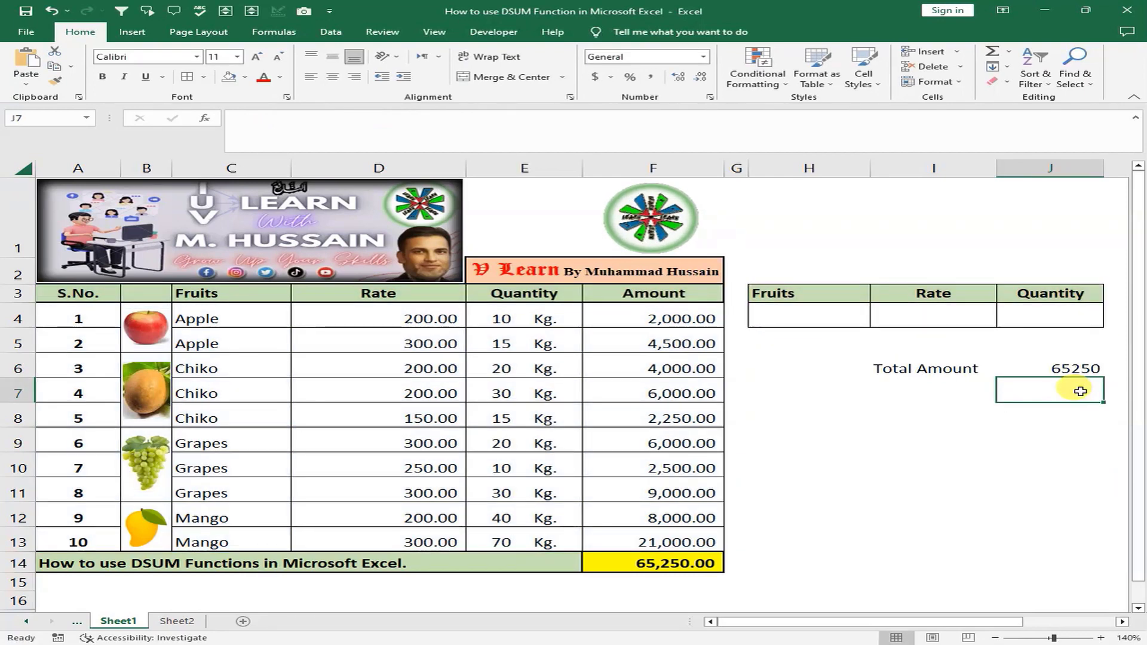
# - Check the empty criteria row and compare the DSUM result in J6 with the table total in F14
pyautogui.moveTo(820, 320); pyautogui.dragTo(1035, 315)
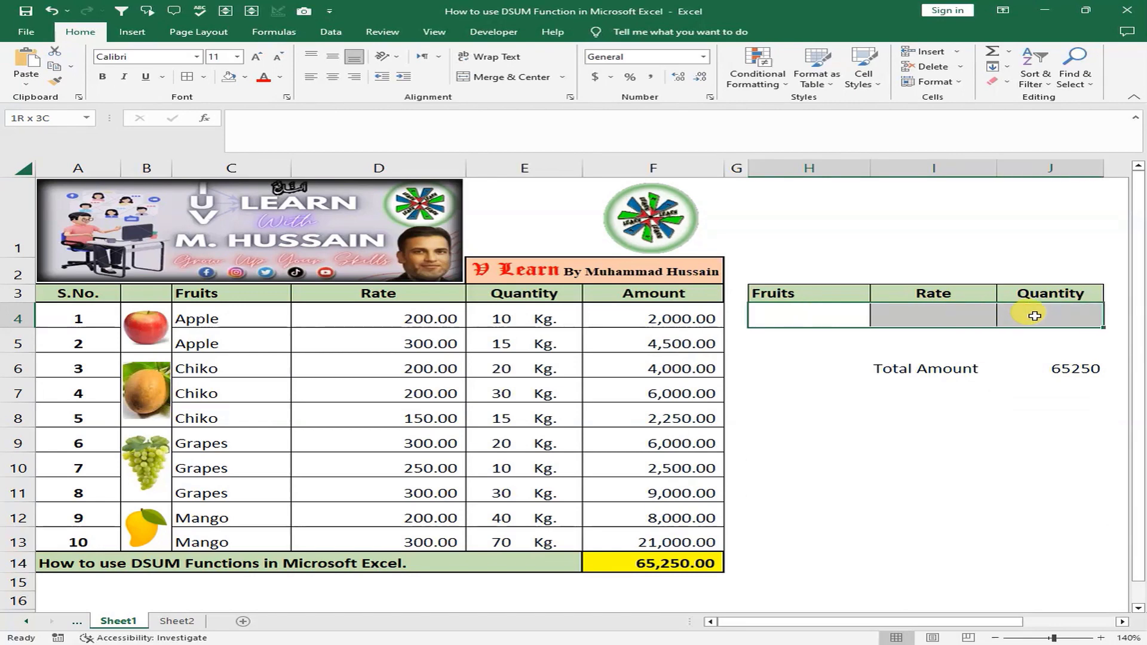
pyautogui.click(1076, 367)
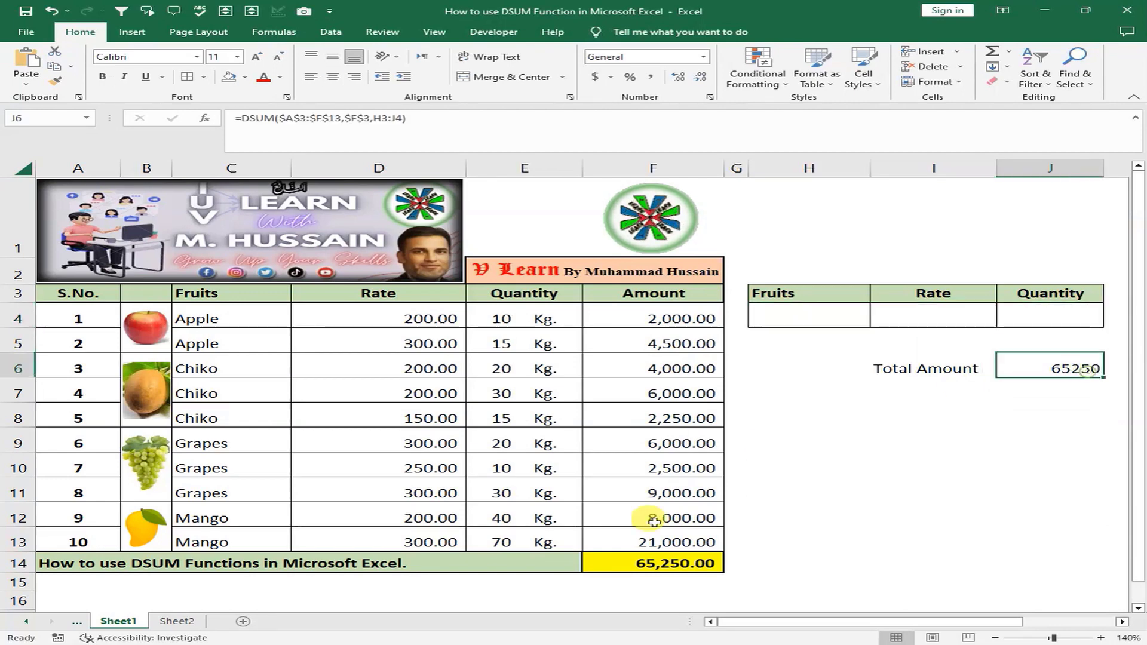
pyautogui.click(642, 563)
pyautogui.click(1073, 366)
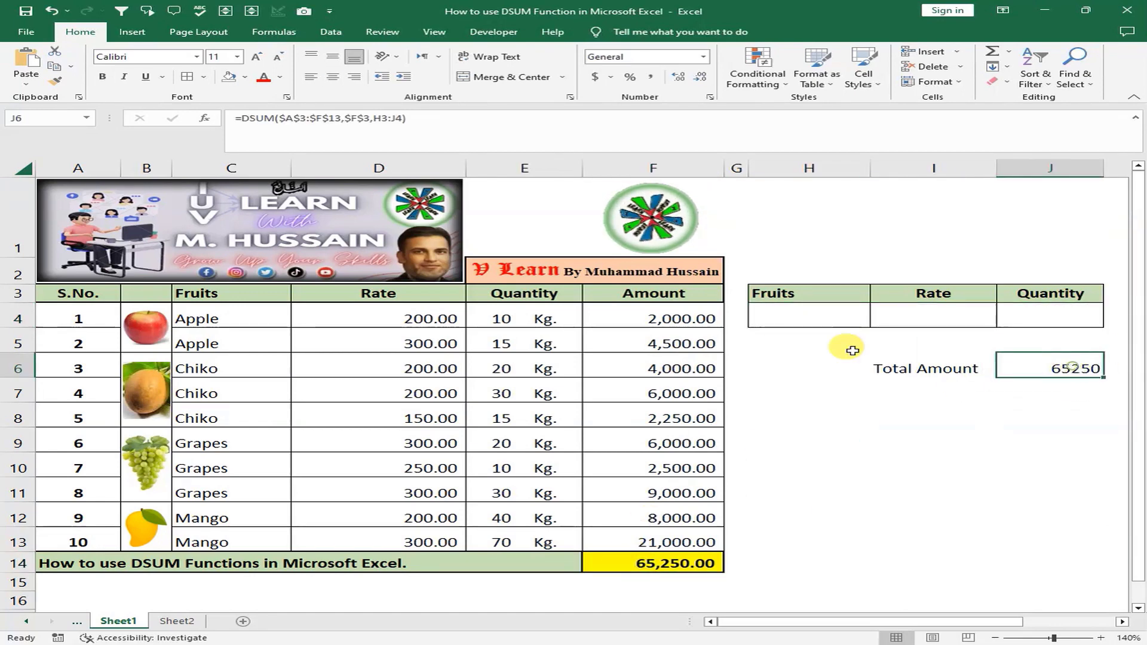
# - Enter "Apple" as the Fruits criterion in cell H4
pyautogui.click(806, 317)
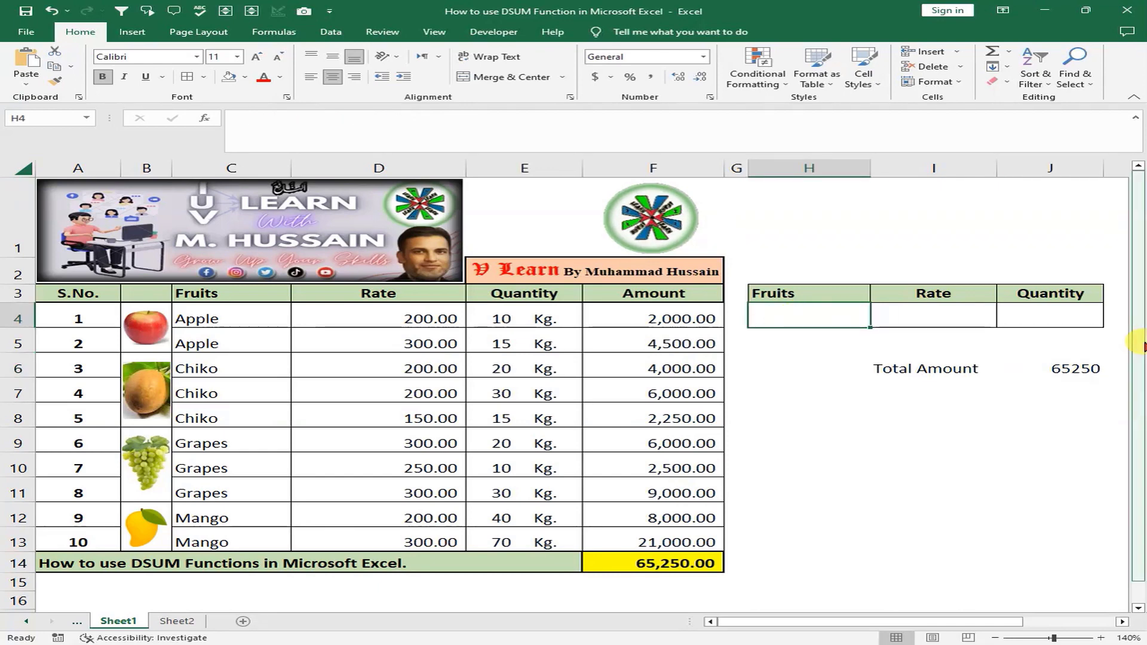
pyautogui.write('Apple')
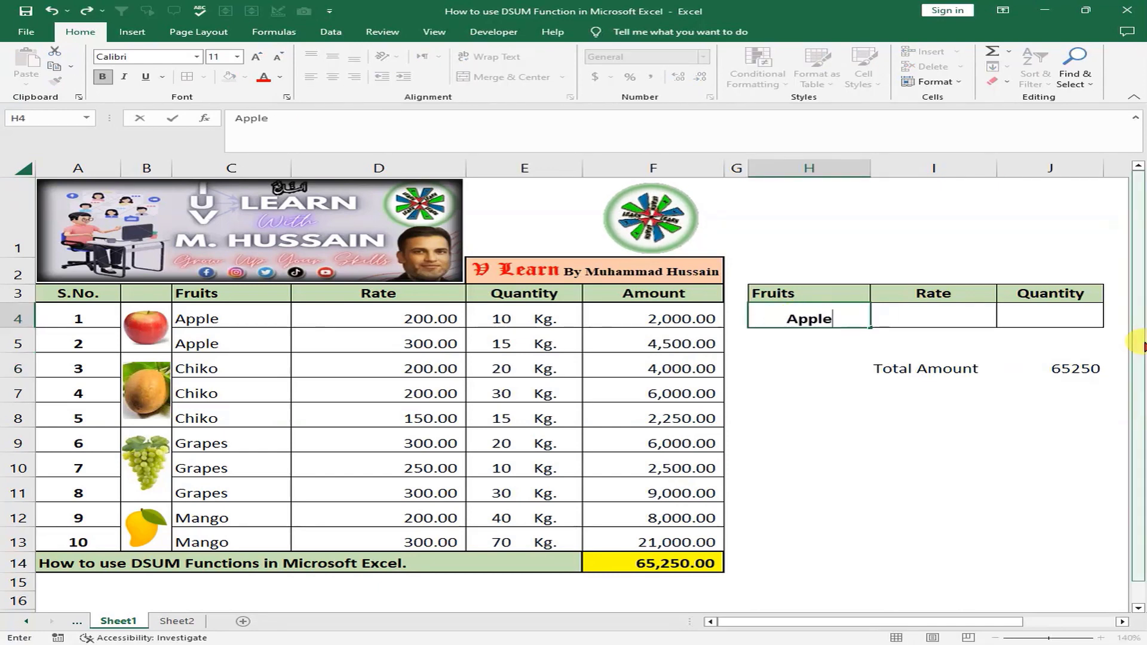
pyautogui.press('Return')
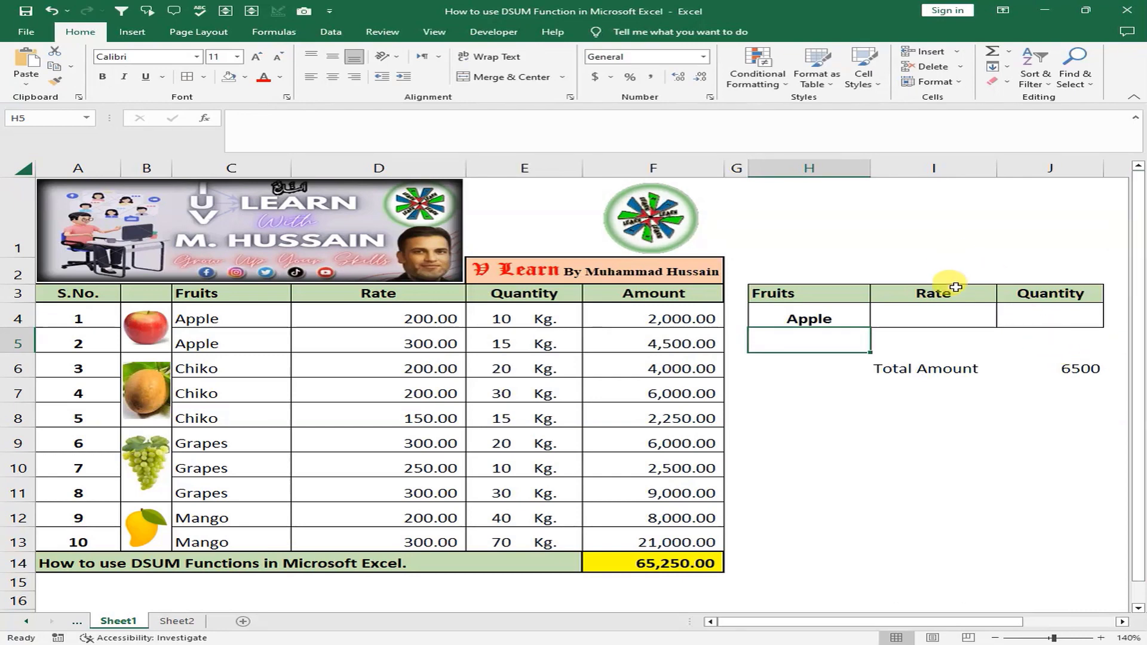
# - Check the two Apple rows in C4:C5 and their amounts in F4:F5 against the DSUM total
pyautogui.click(252, 313)
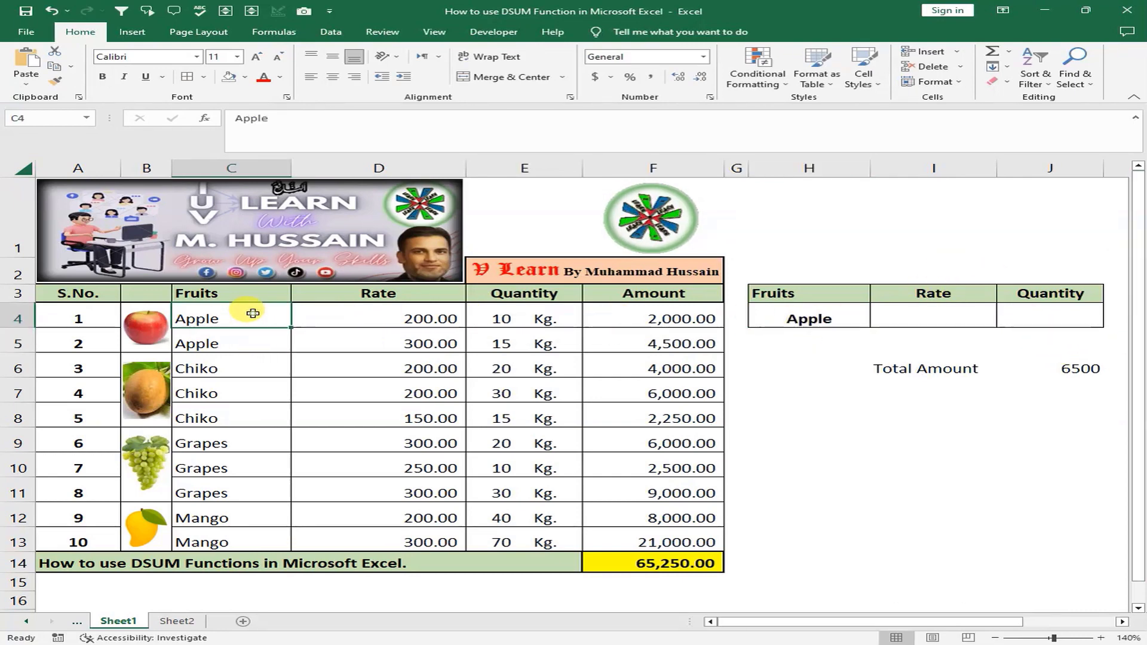
pyautogui.click(261, 342)
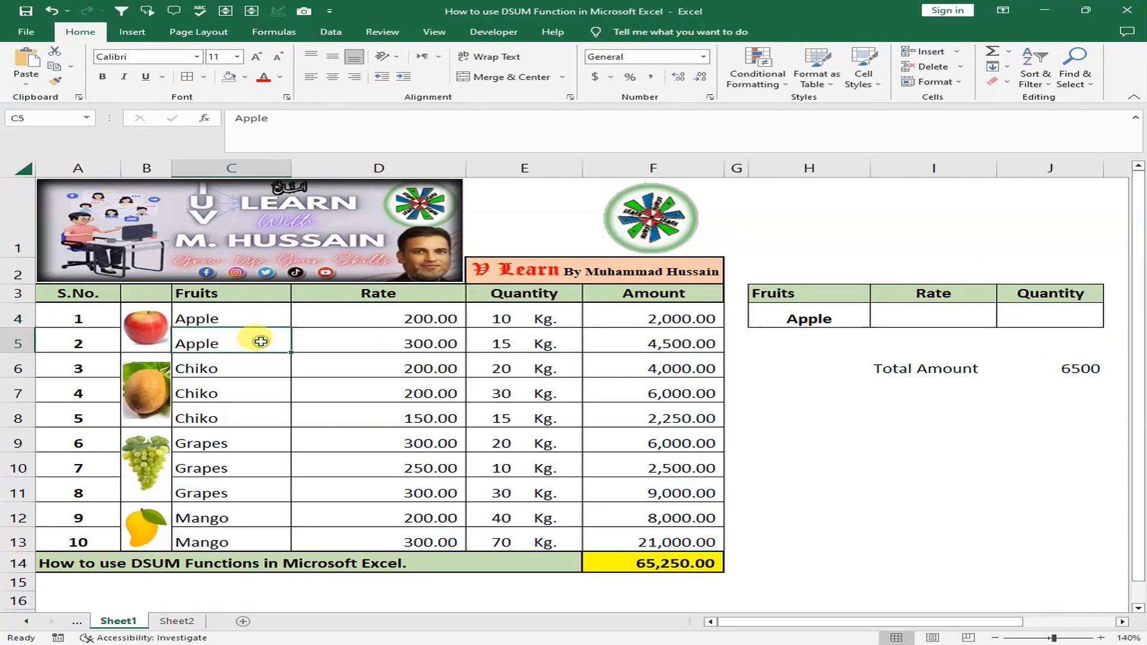
pyautogui.click(650, 320)
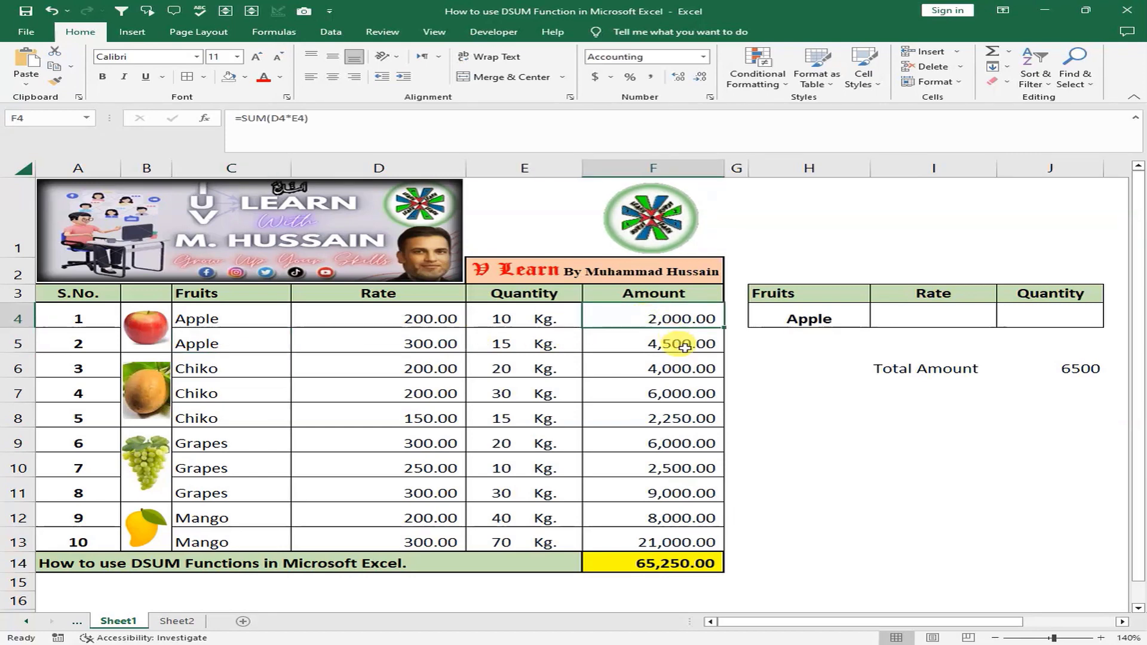
pyautogui.click(676, 343)
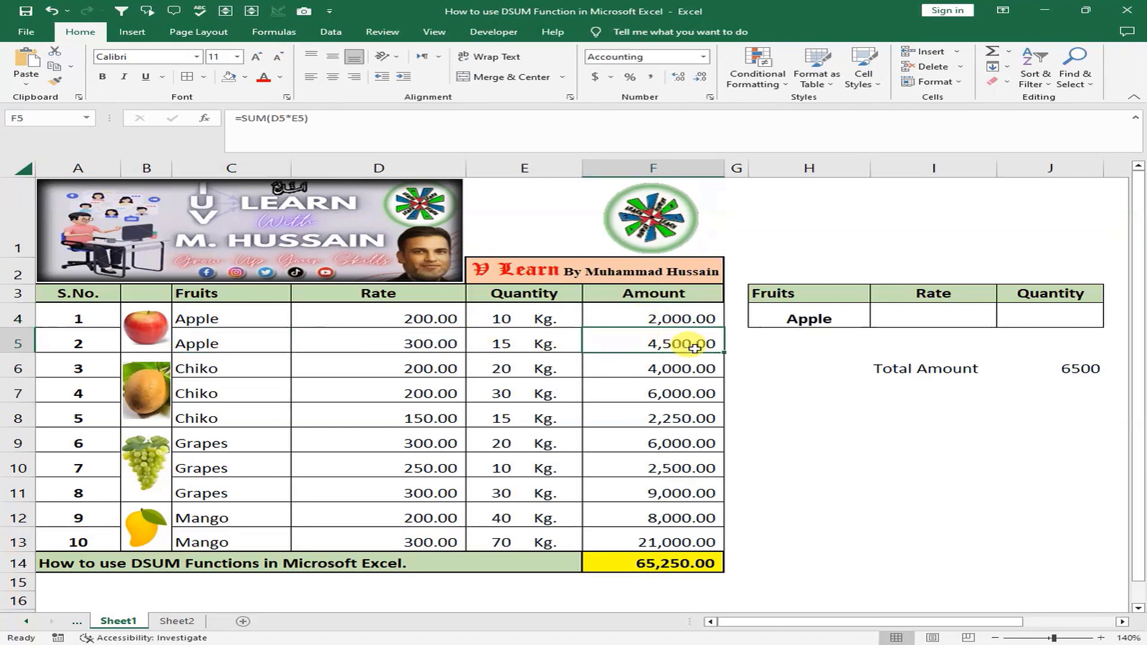
# - Fill the Total Amount label and DSUM result in I6:J6 with a light blue theme color
pyautogui.moveTo(899, 369); pyautogui.dragTo(1016, 367)
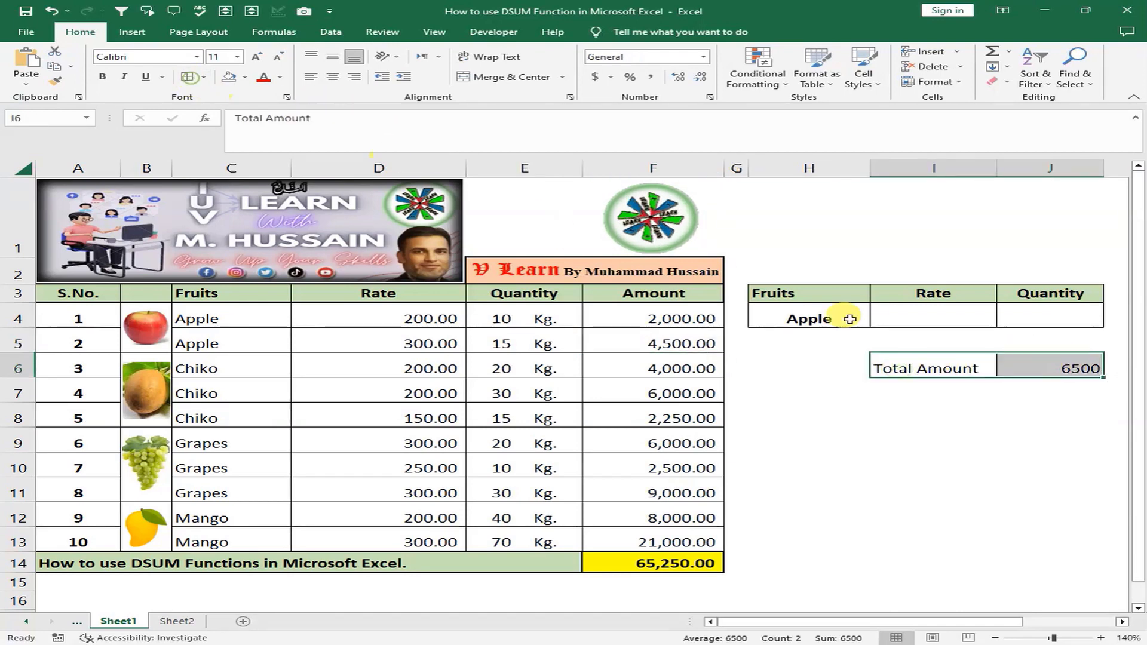
pyautogui.click(247, 78)
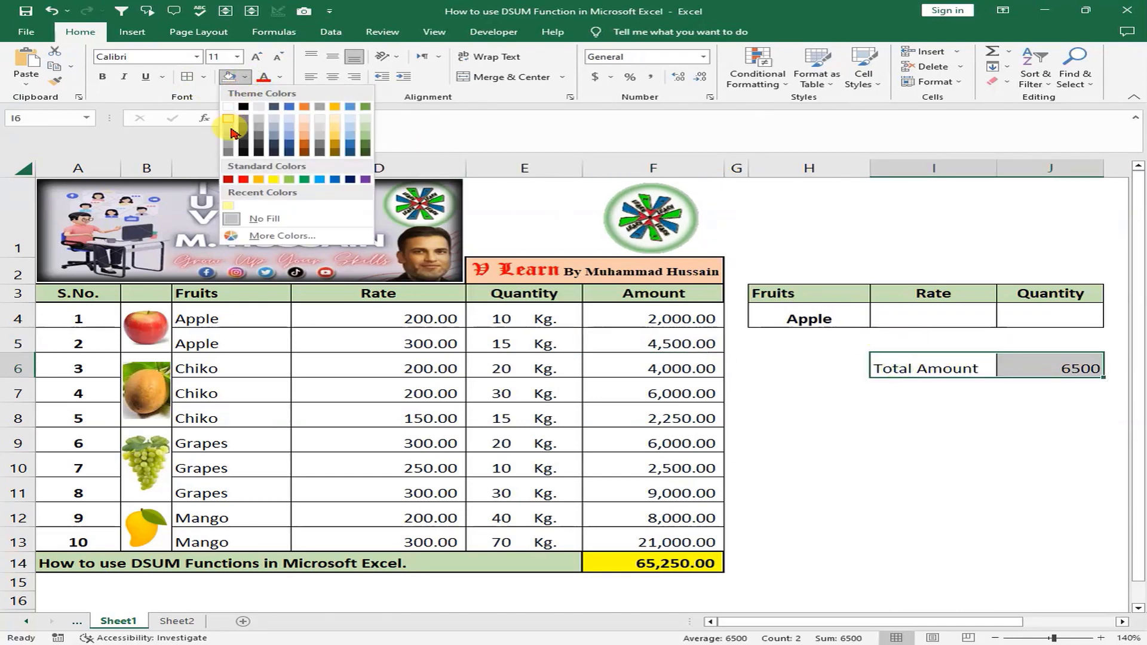
pyautogui.click(288, 127)
pyautogui.click(998, 442)
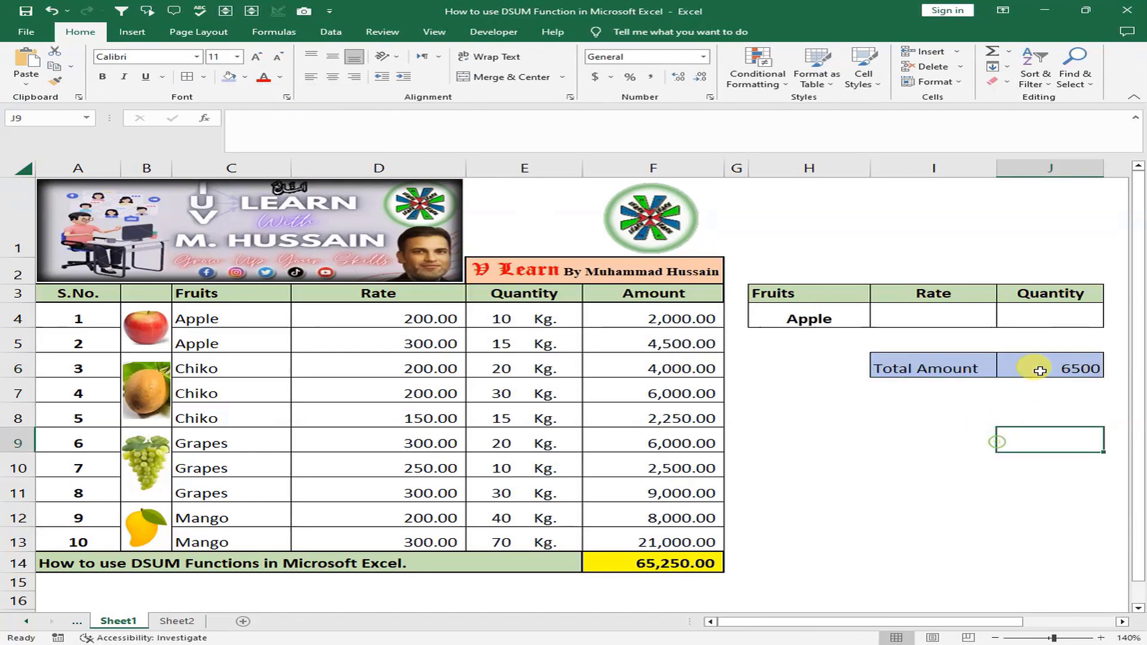
pyautogui.click(1041, 371)
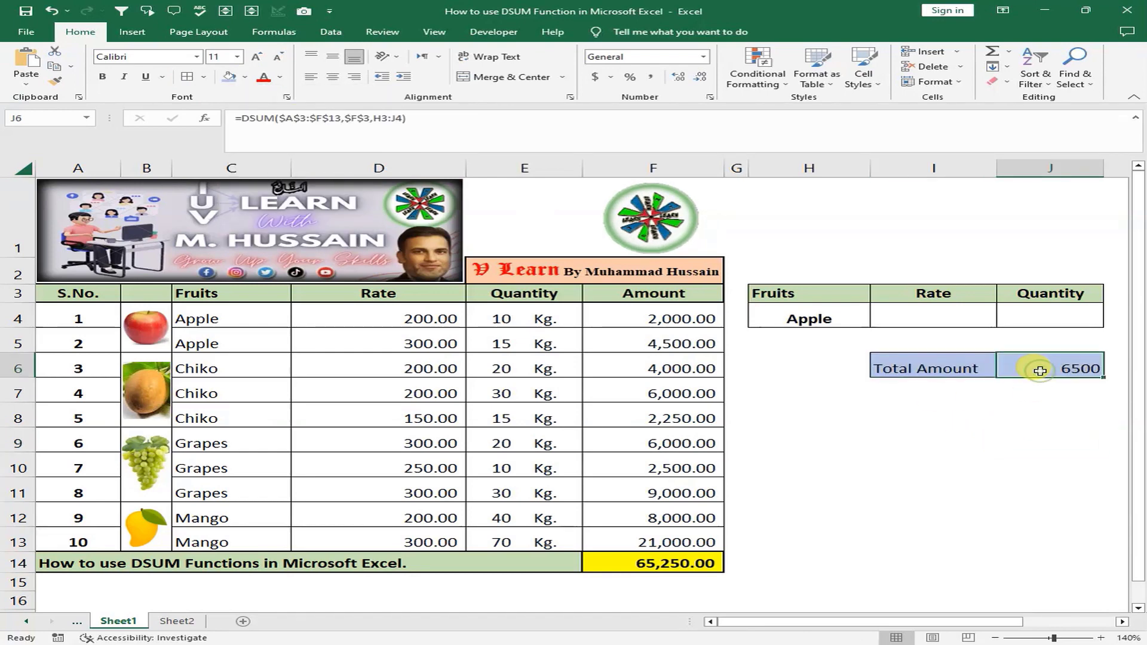
# - Enter 200 as the Rate criterion in I4 and compare the DSUM result with the Apple amount in F4
pyautogui.click(930, 314)
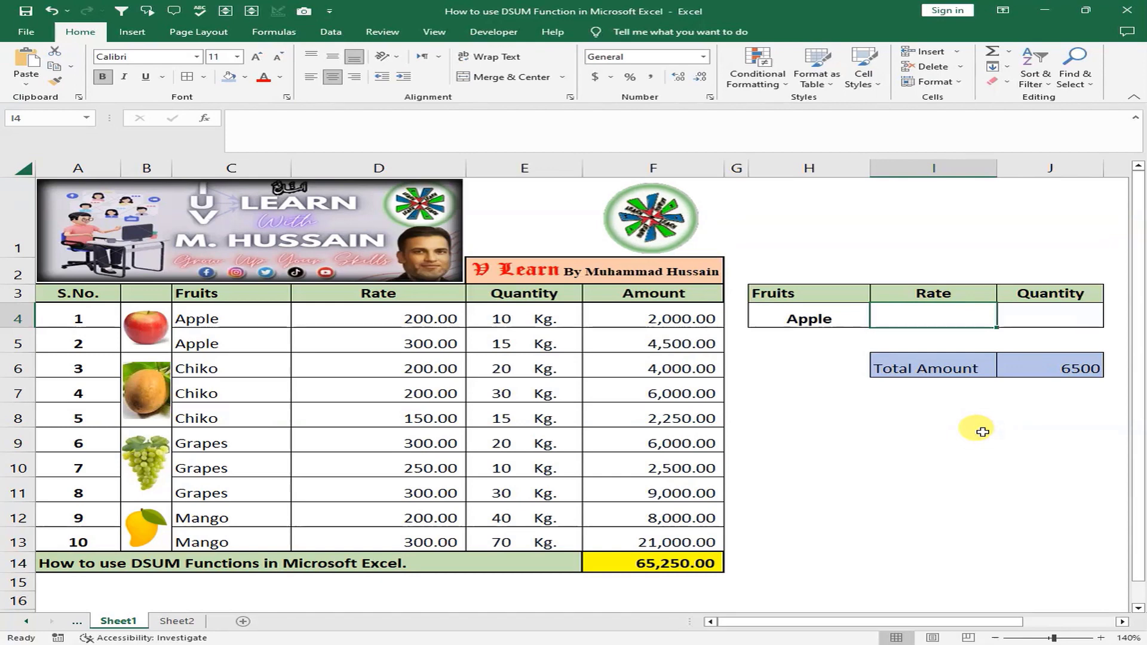
pyautogui.write('200')
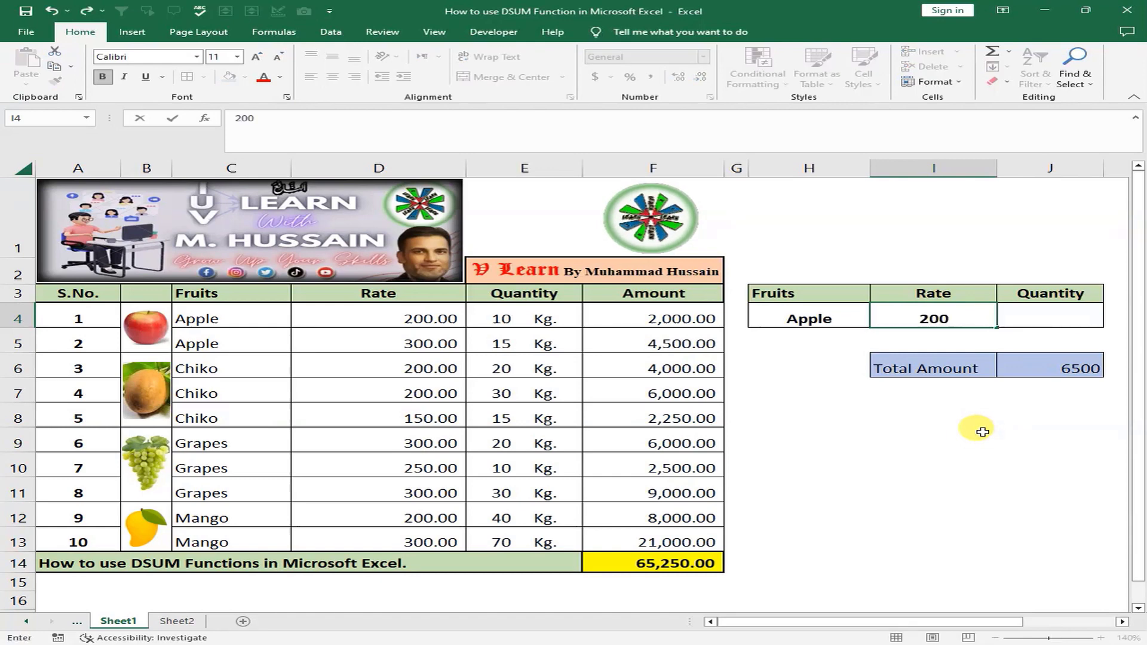
pyautogui.press('Return')
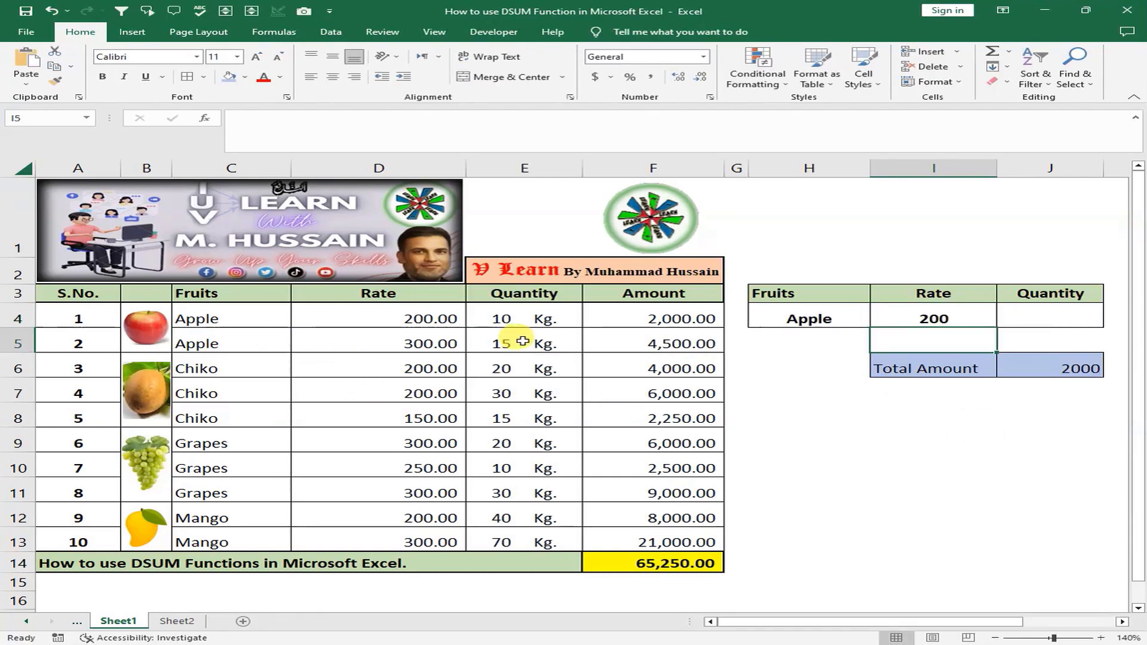
pyautogui.click(693, 316)
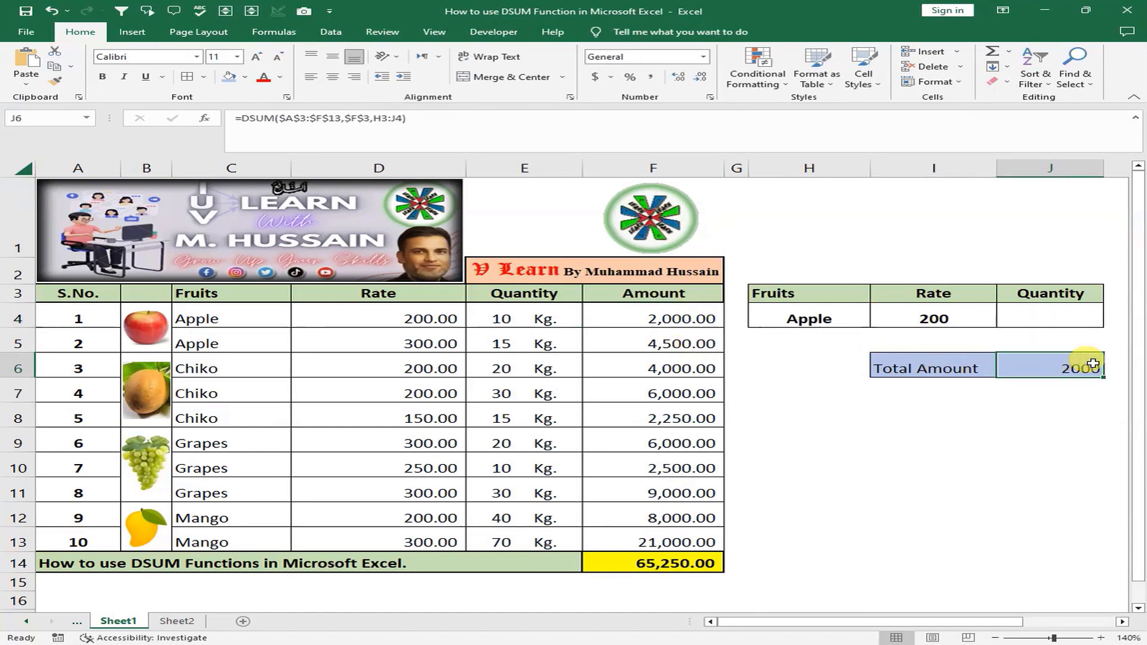
# - Change the Rate criterion in I4 to 300 and compare the DSUM result with the Apple amount in F5
pyautogui.click(943, 310)
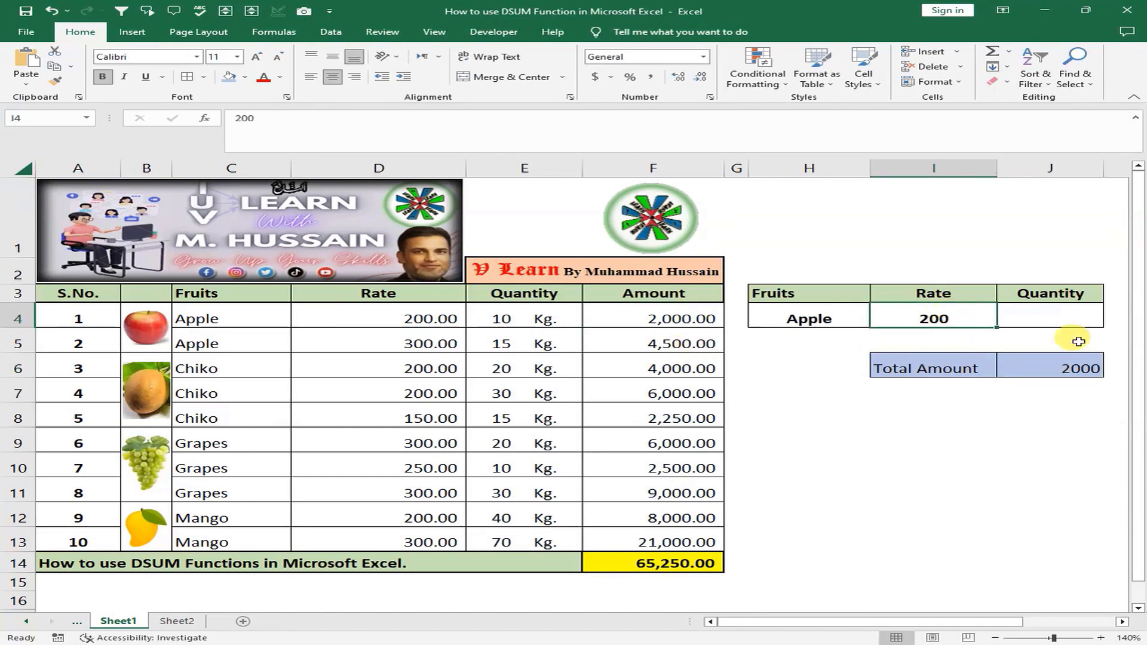
pyautogui.write('300')
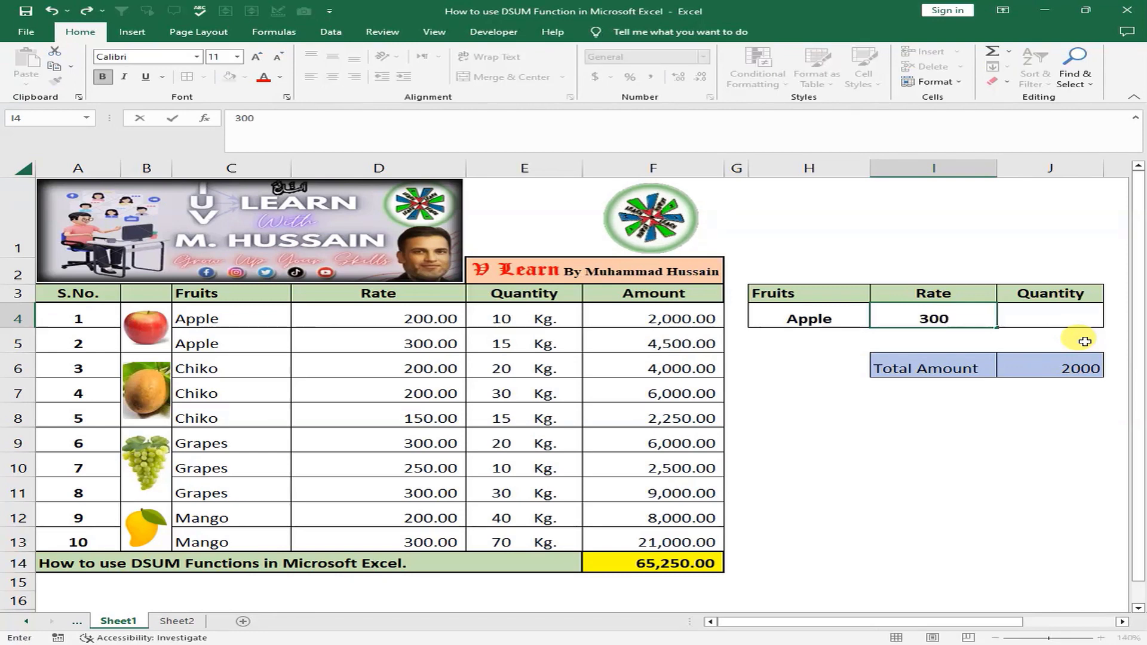
pyautogui.press('Return')
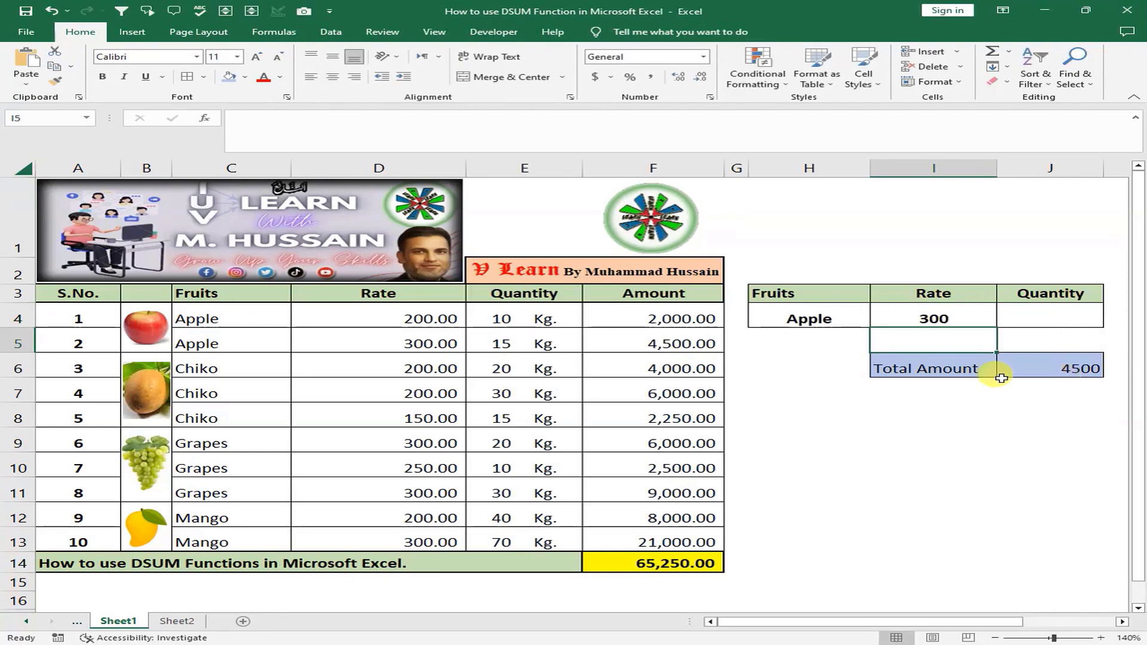
pyautogui.click(652, 338)
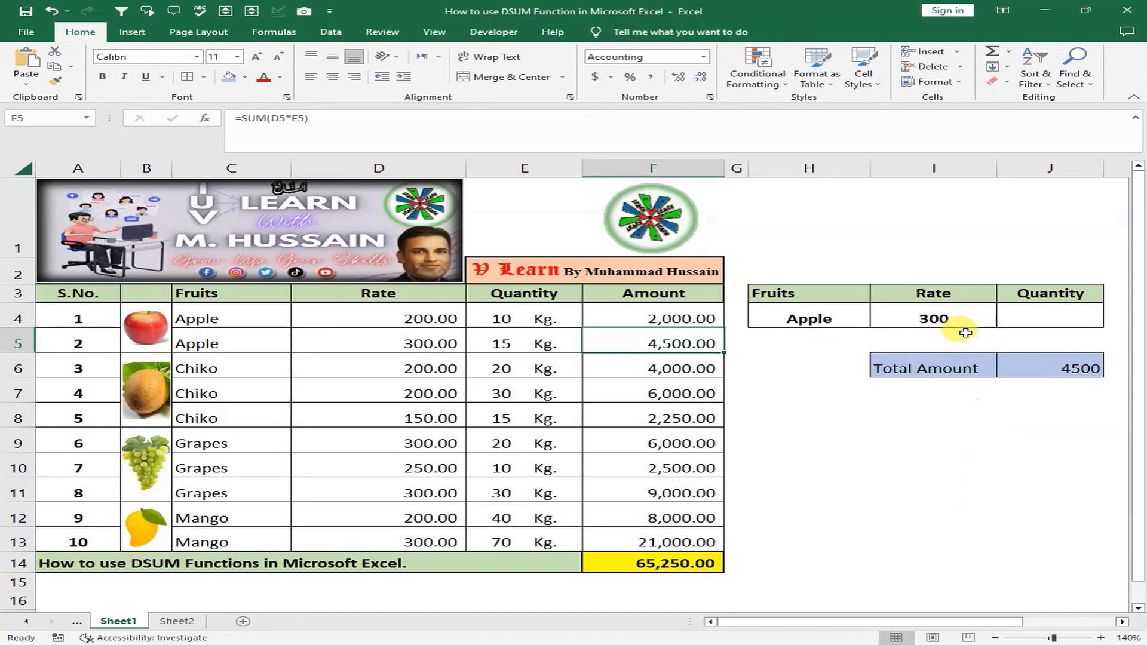
# - Clear the Rate criterion in I4 and compare the Apple rows C4:F5 with the DSUM result in J6
pyautogui.click(959, 315)
pyautogui.press('Delete')
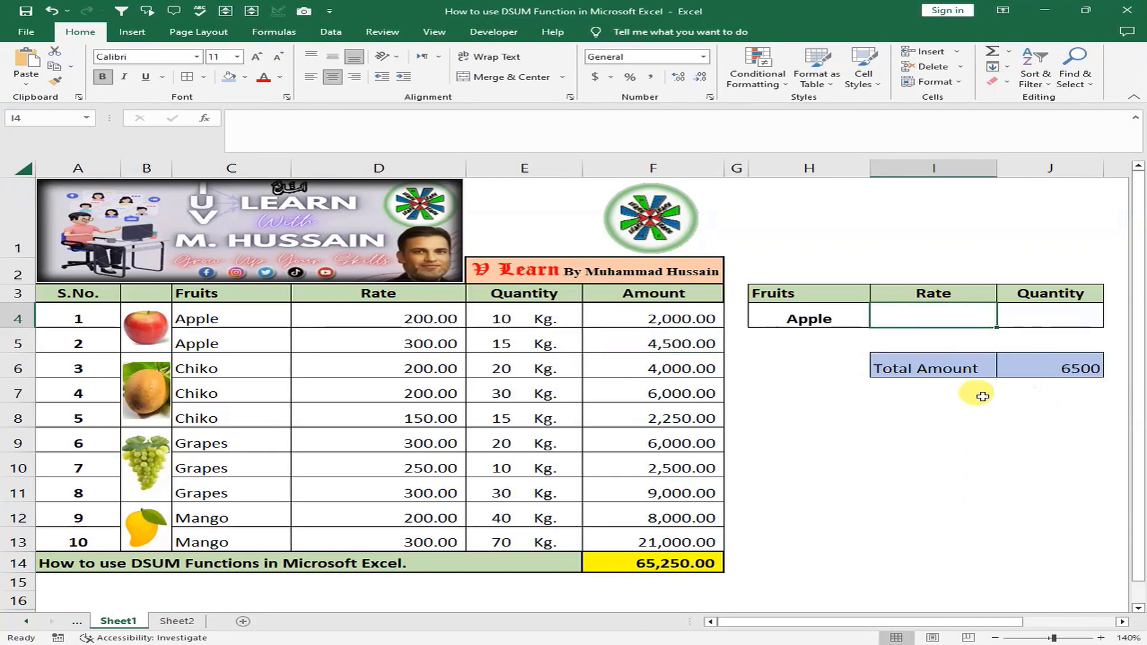
pyautogui.moveTo(679, 315); pyautogui.dragTo(682, 328)
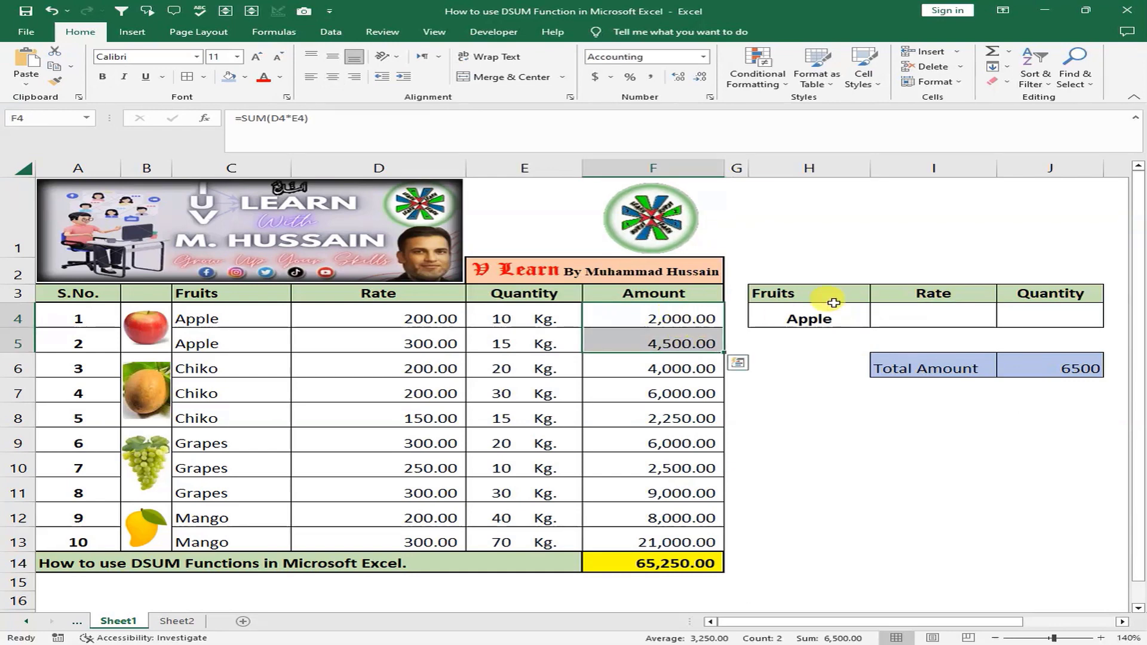
pyautogui.moveTo(250, 319); pyautogui.dragTo(670, 338)
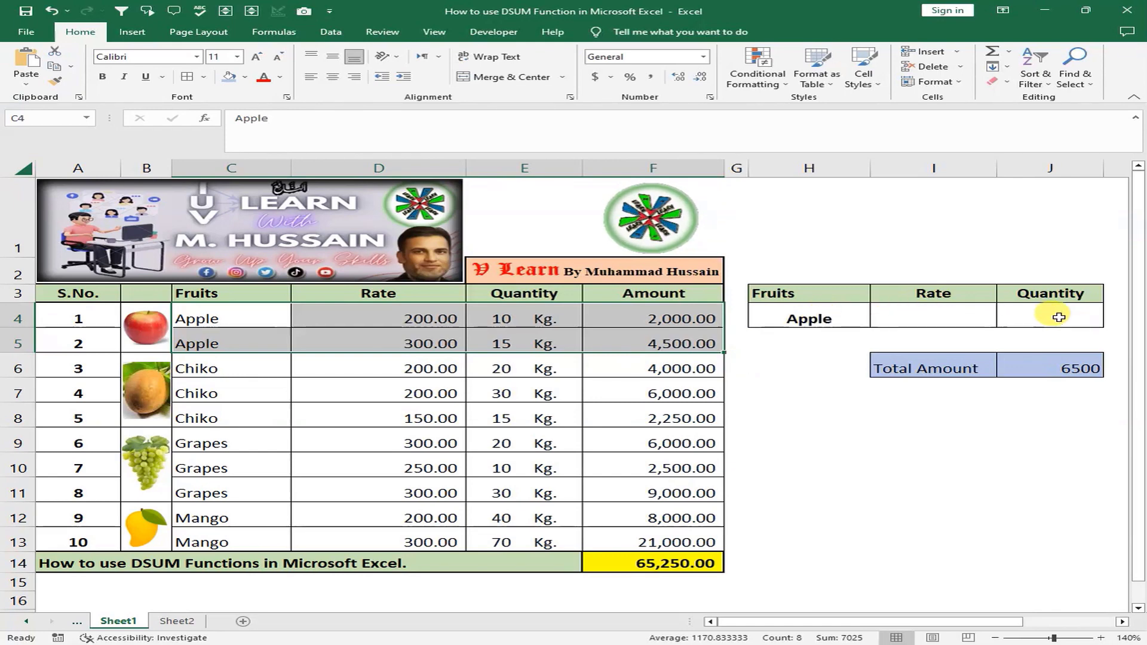
pyautogui.click(1068, 372)
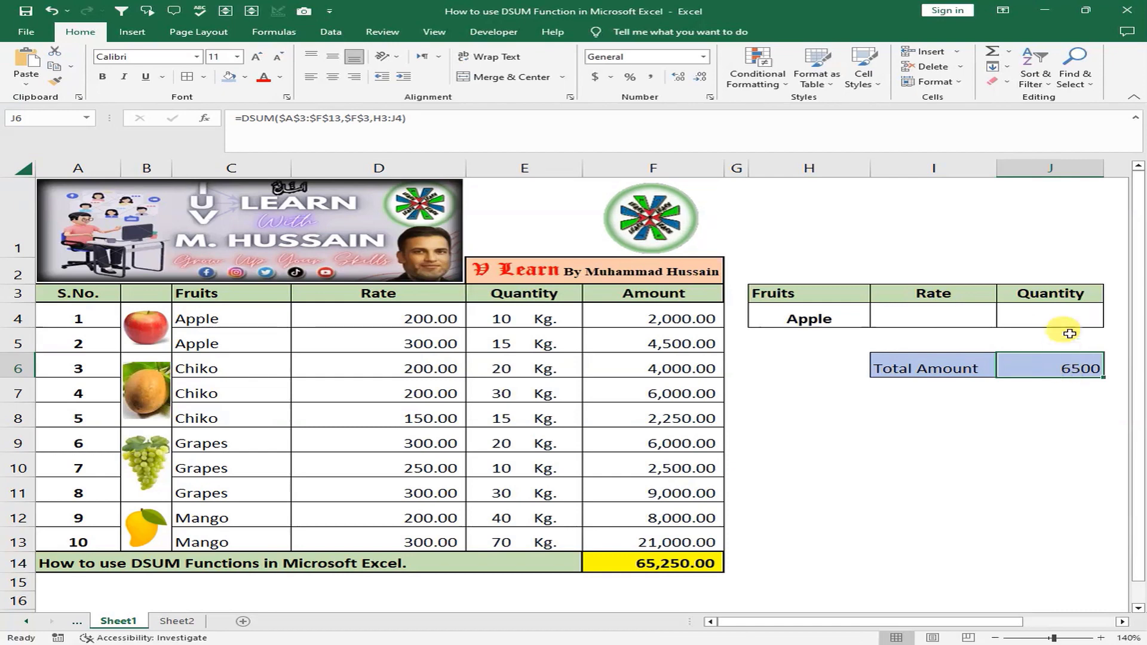
# - Enter 10 as the Quantity criterion in J4 and compare the DSUM result with the Apple amount in F4
pyautogui.click(1061, 315)
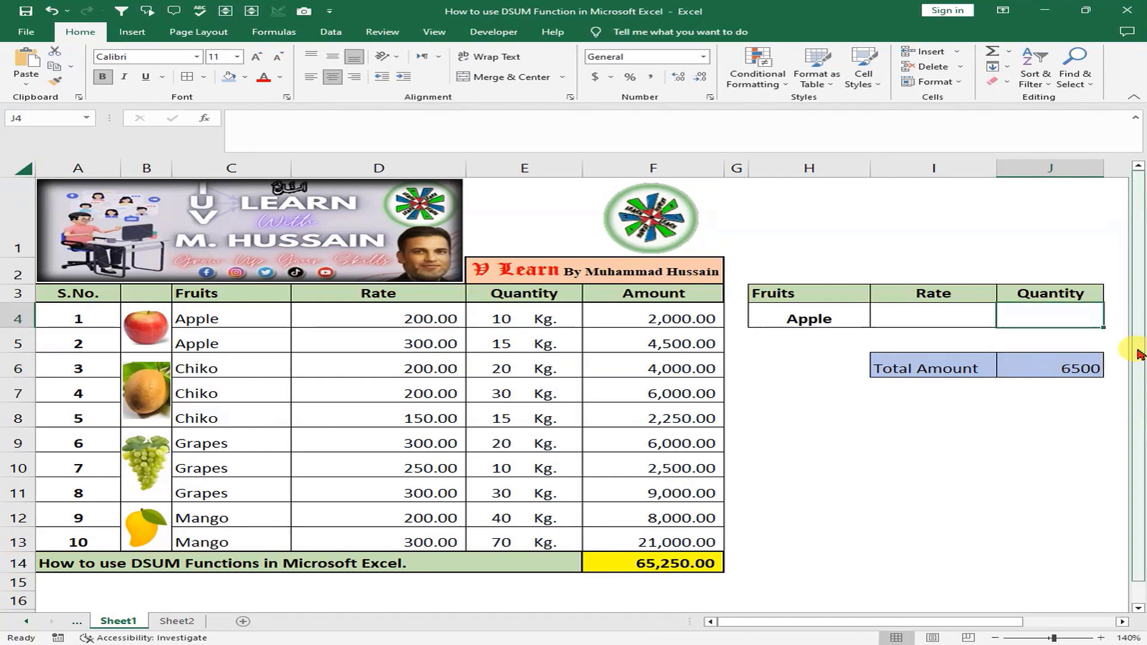
pyautogui.write('10')
pyautogui.press('Return')
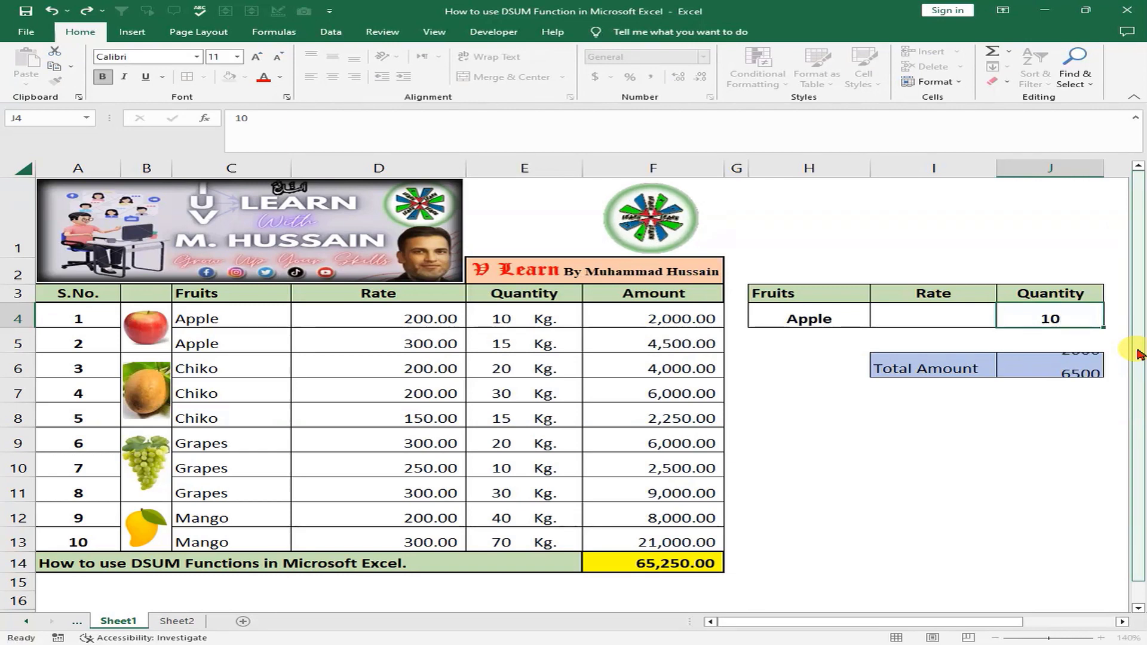
pyautogui.click(669, 310)
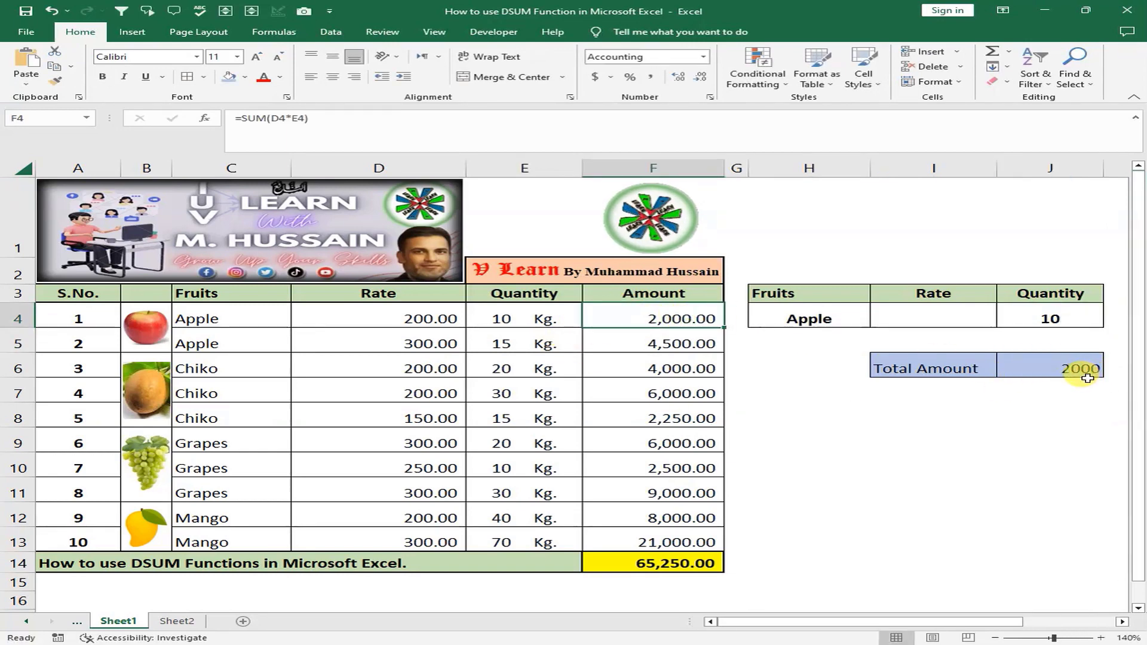
# - Change the Quantity criterion in J4 to 15
pyautogui.click(1070, 317)
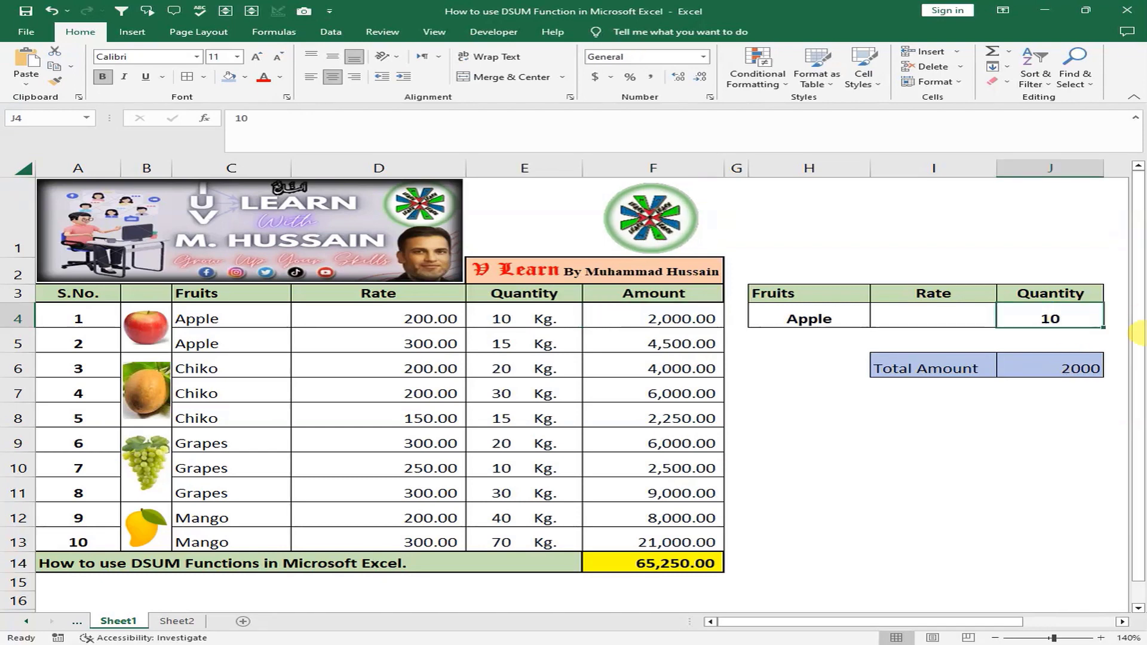
pyautogui.write('15')
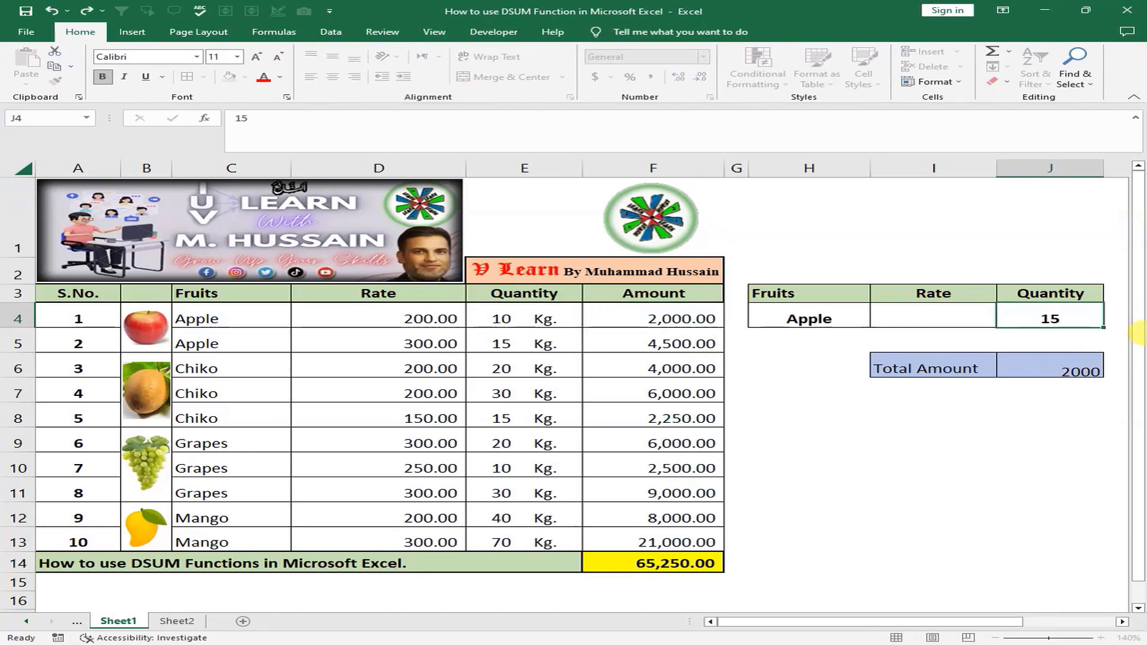
pyautogui.press('Return')
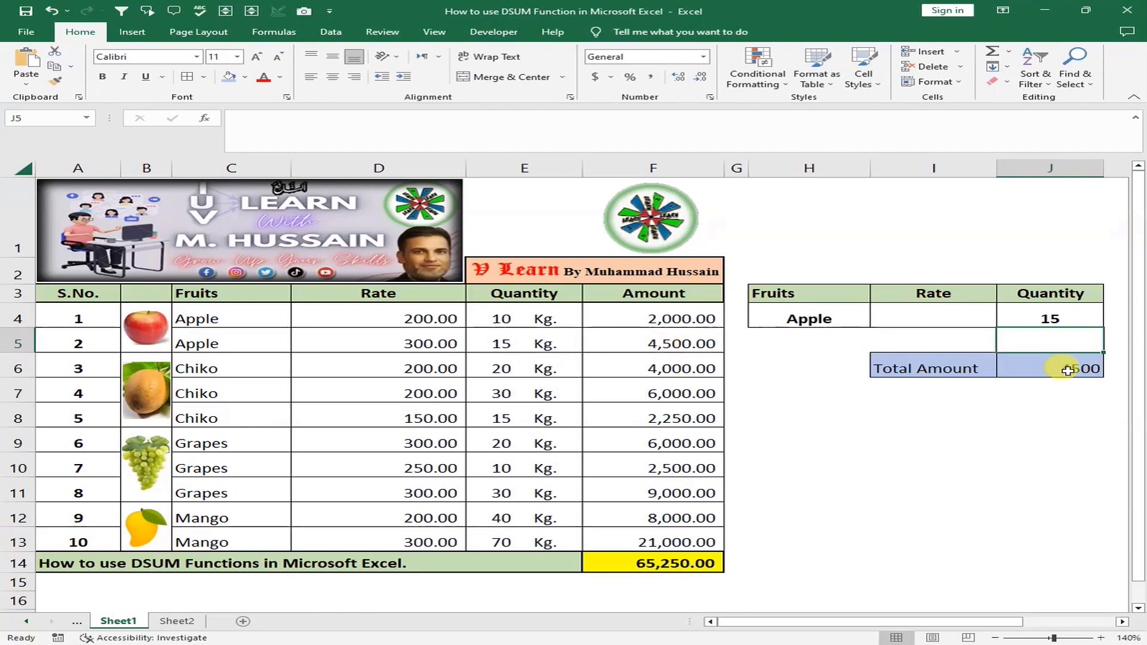
# - Add 200 as the Rate criterion in I4 and check the rate and quantity of the first Apple row
pyautogui.click(937, 311)
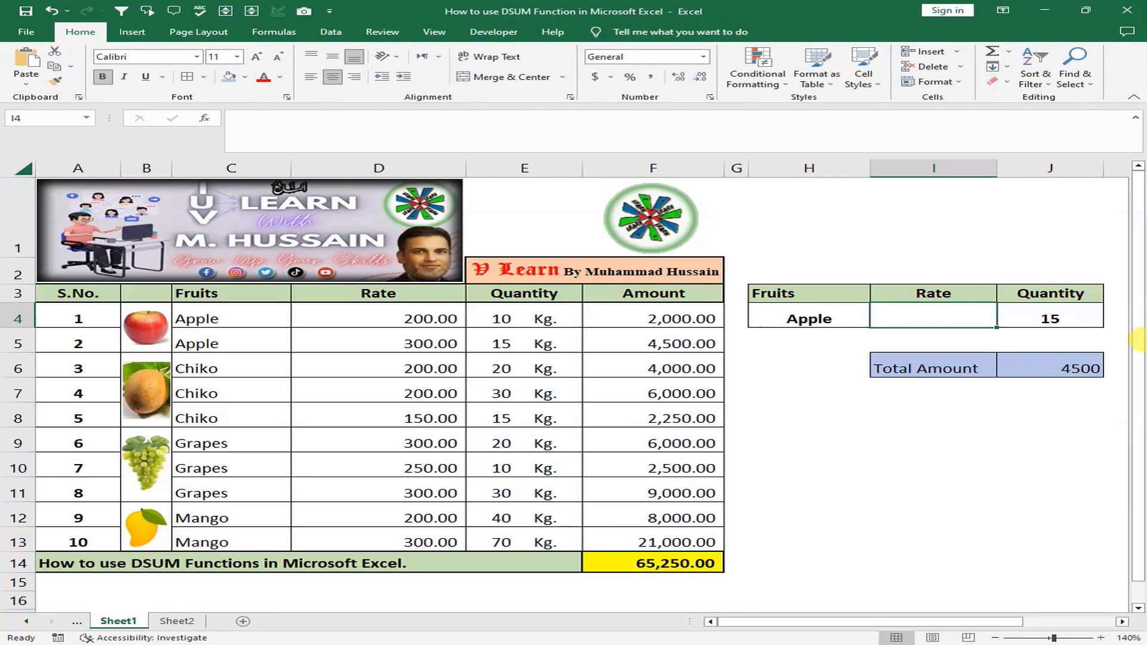
pyautogui.write('200')
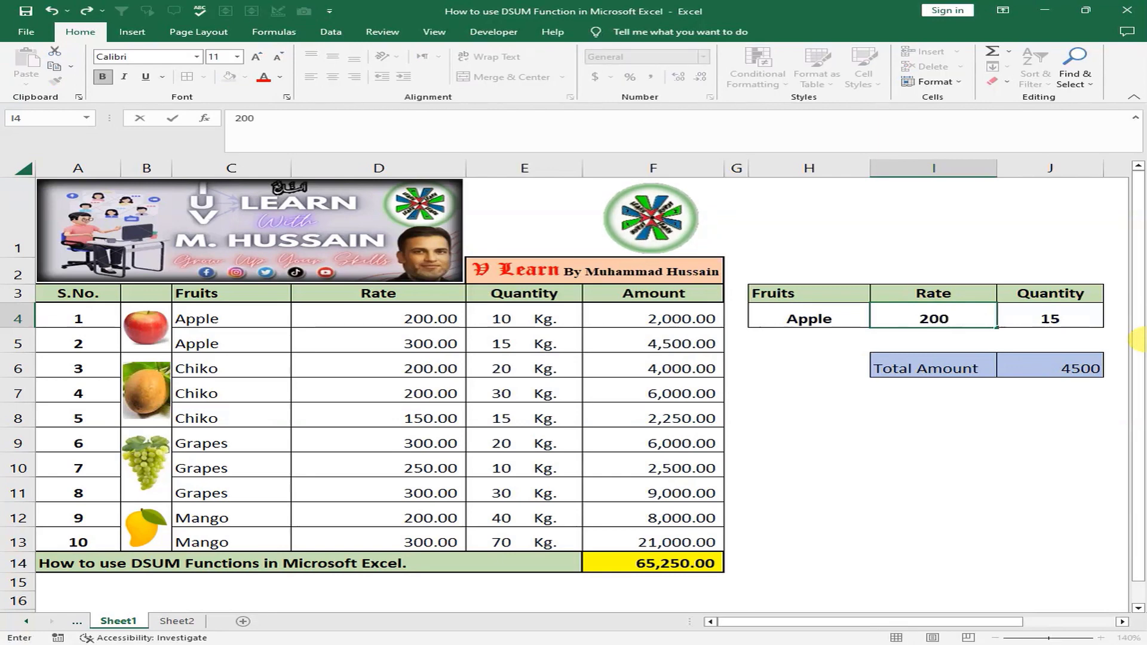
pyautogui.press('Return')
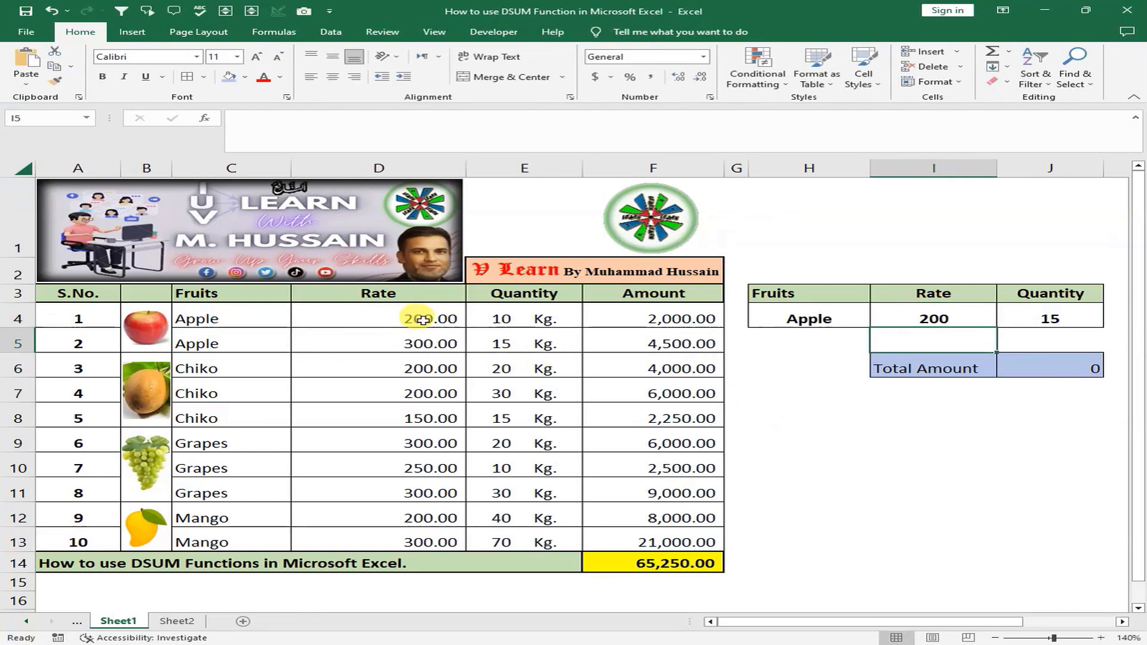
pyautogui.click(524, 321)
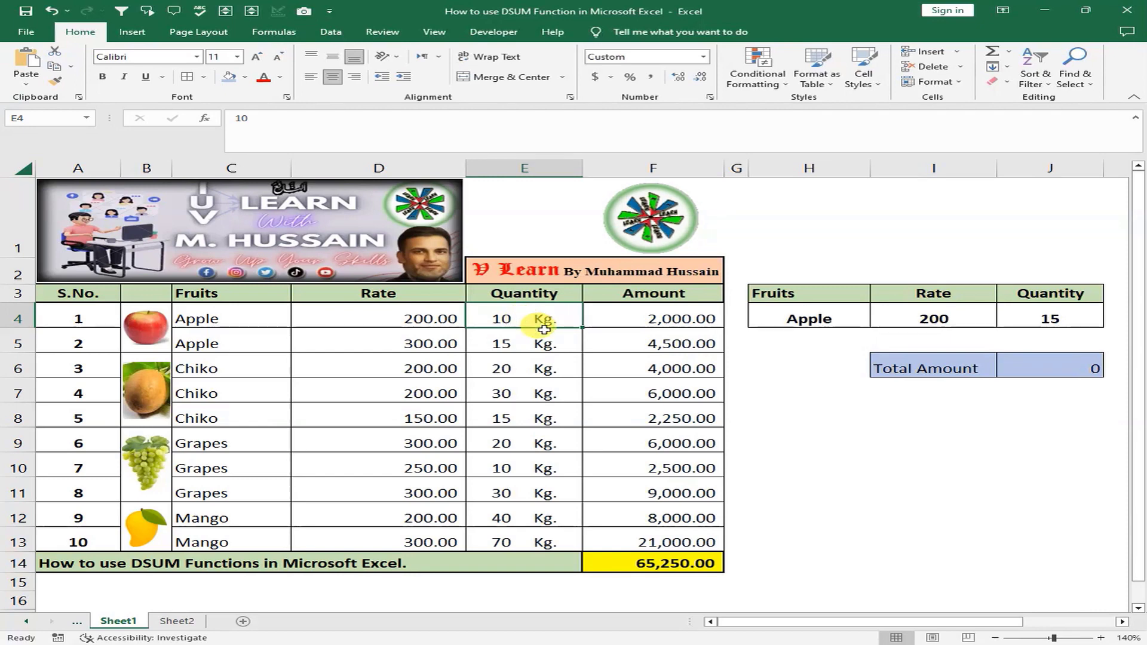
pyautogui.click(429, 320)
pyautogui.click(535, 319)
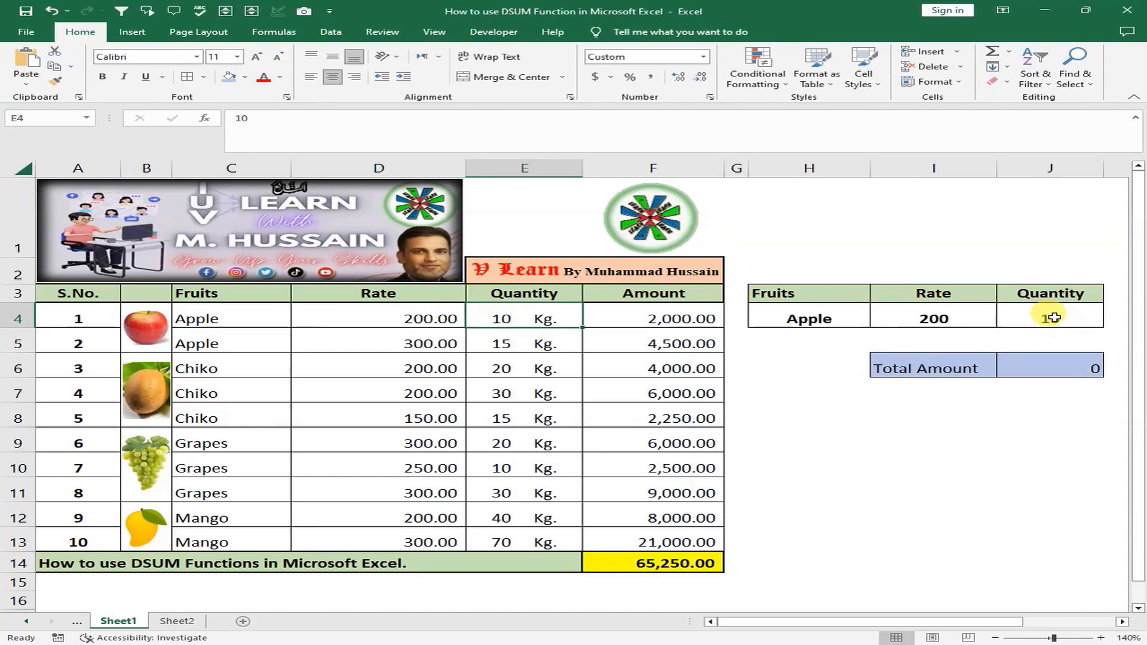
# - Set the Quantity criterion in J4 to 10 and check the first Apple row's amount in F4
pyautogui.click(1031, 318)
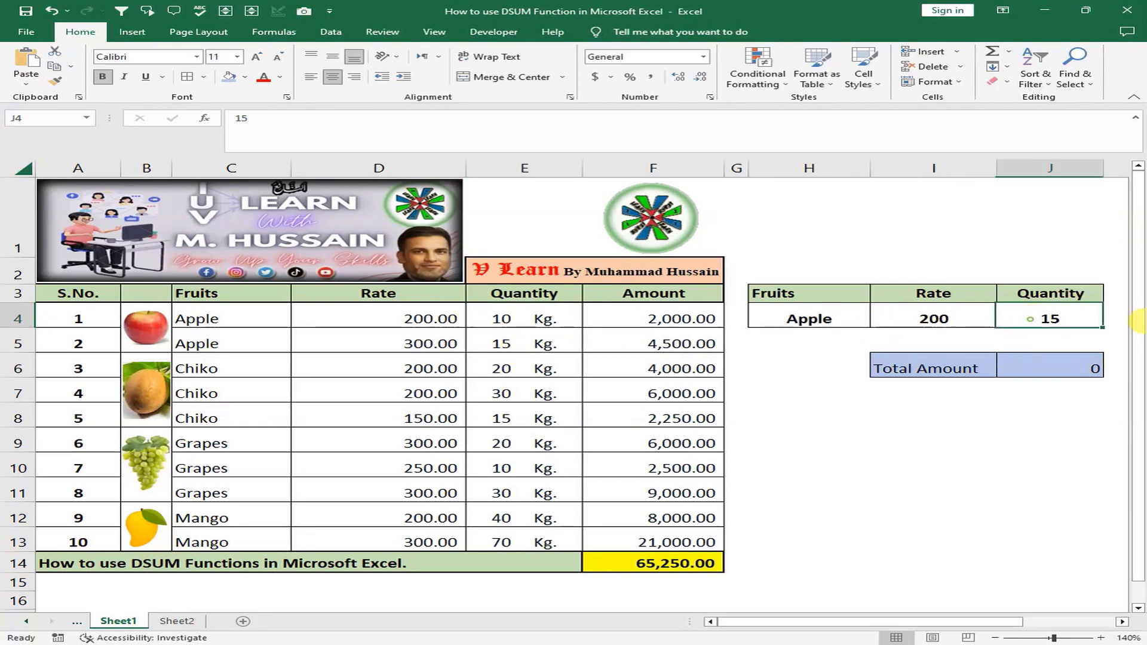
pyautogui.write('10')
pyautogui.press('Return')
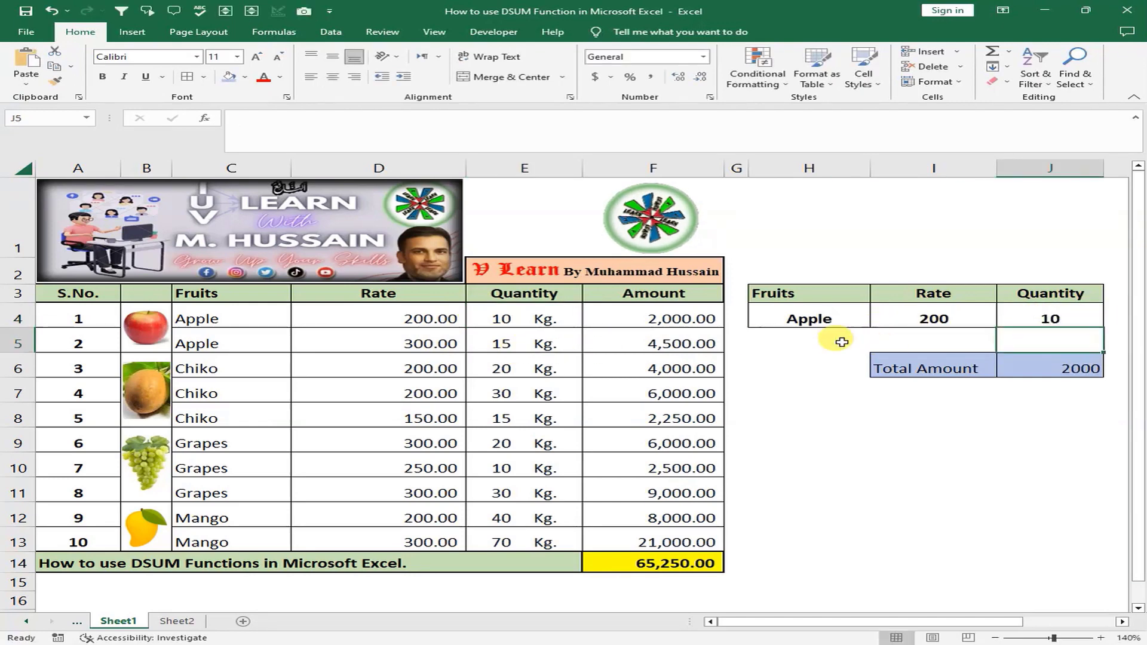
pyautogui.click(709, 320)
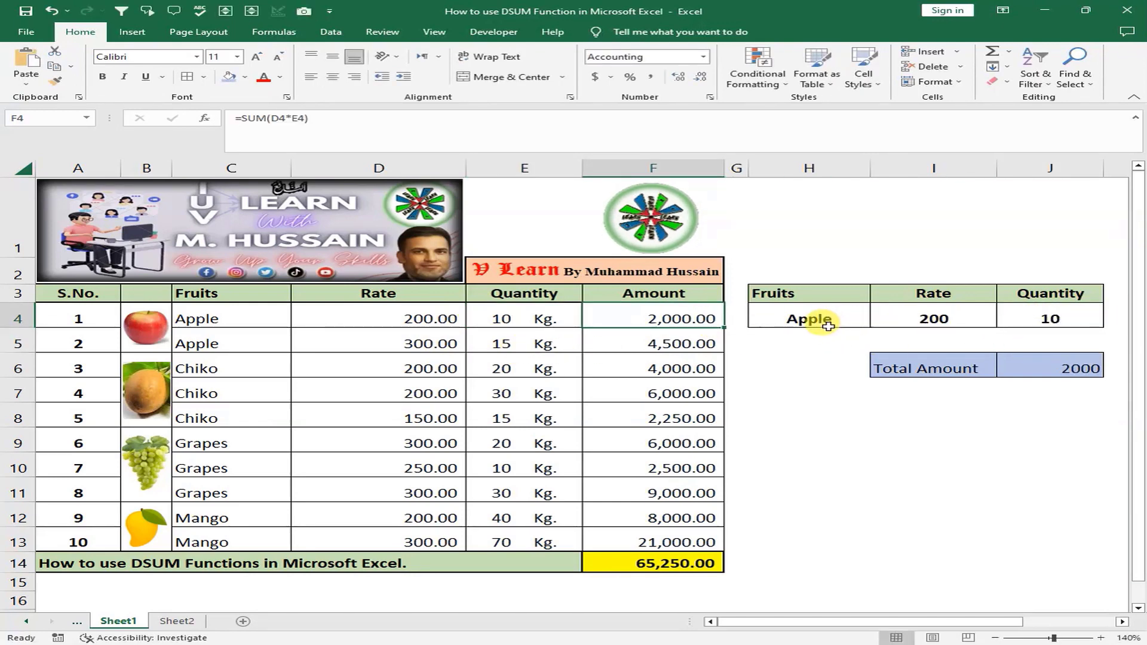
# - Clear the Fruits, Rate and Quantity criteria in H4:J4
pyautogui.moveTo(825, 319); pyautogui.dragTo(1001, 316)
pyautogui.press('Delete')
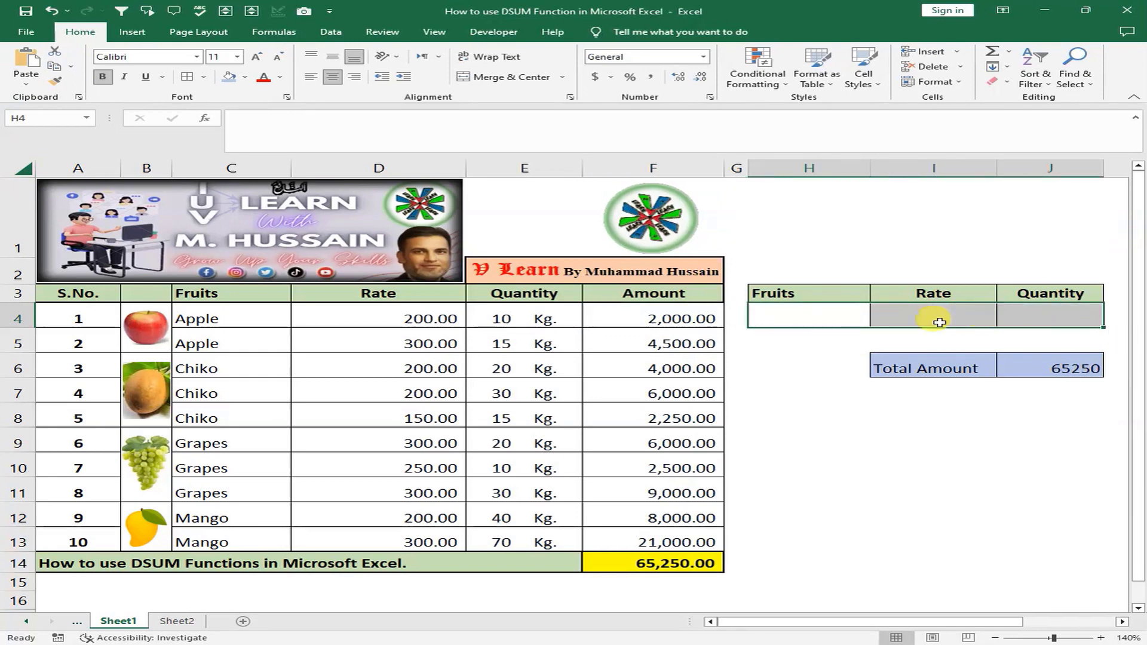
# - Enter mango as the Fruits criterion in H4 and check the first Mango row's amount in F12
pyautogui.click(787, 316)
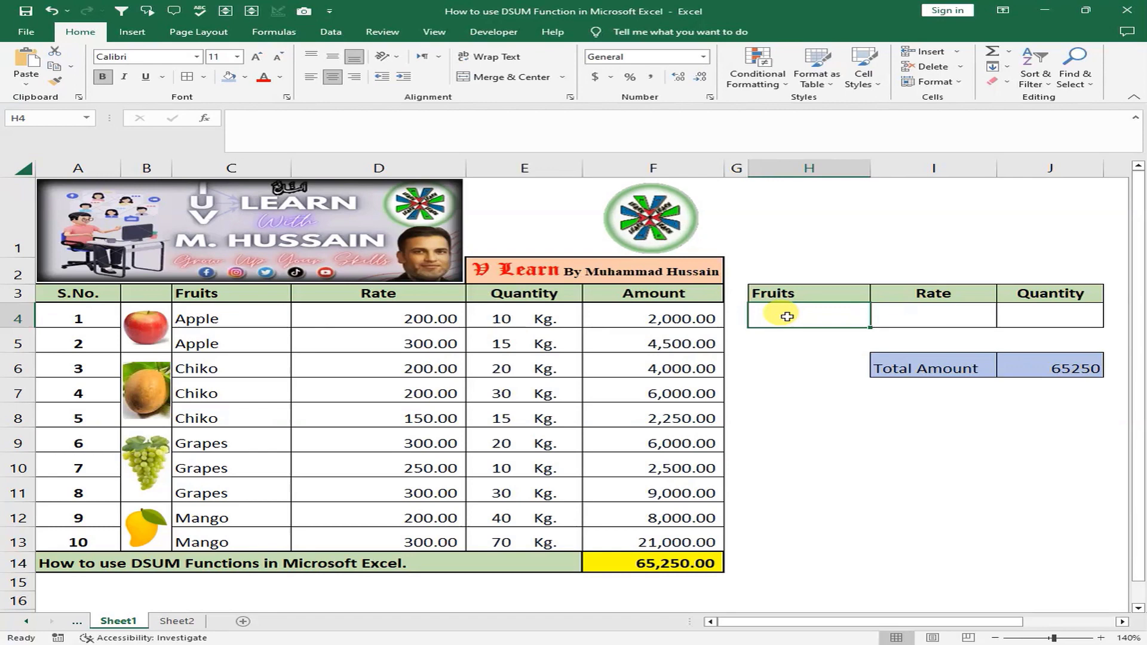
pyautogui.write('Mango')
pyautogui.press('Return')
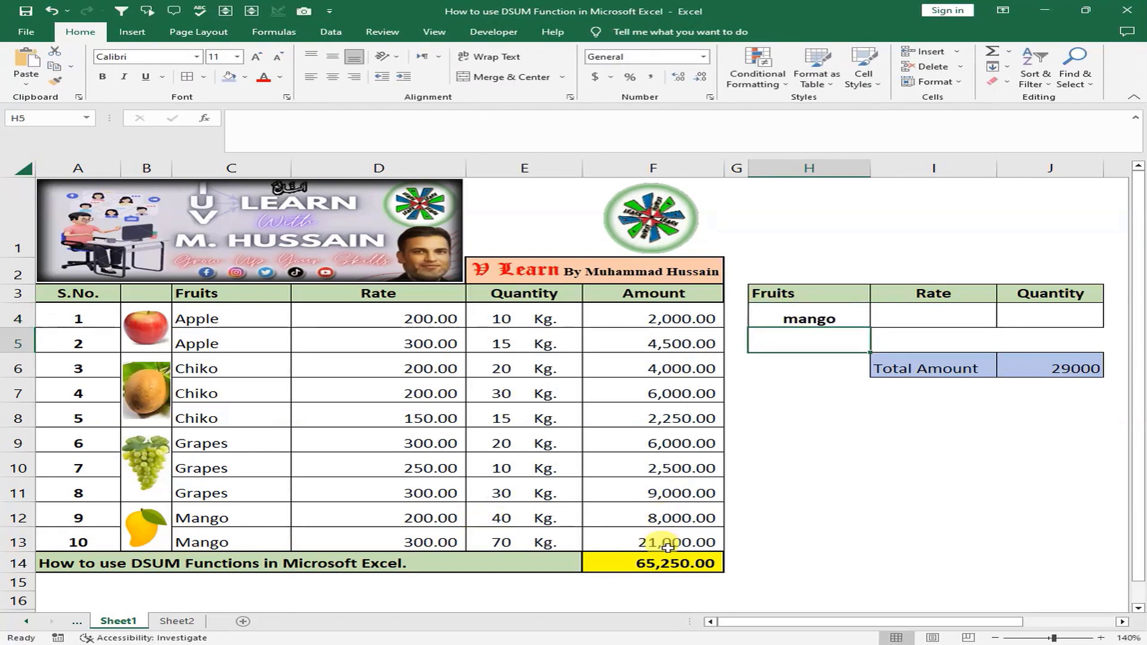
pyautogui.click(675, 513)
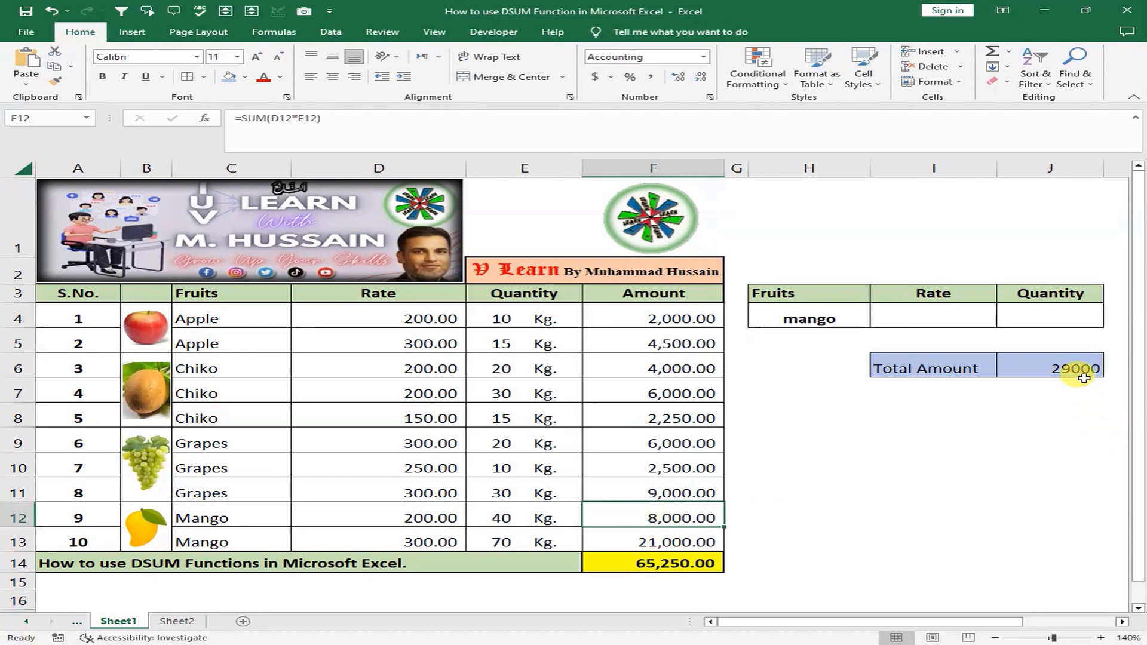
# - Add 200 as the Rate criterion in I4 and compare the total with the Mango amount in F12
pyautogui.click(975, 309)
pyautogui.write('200')
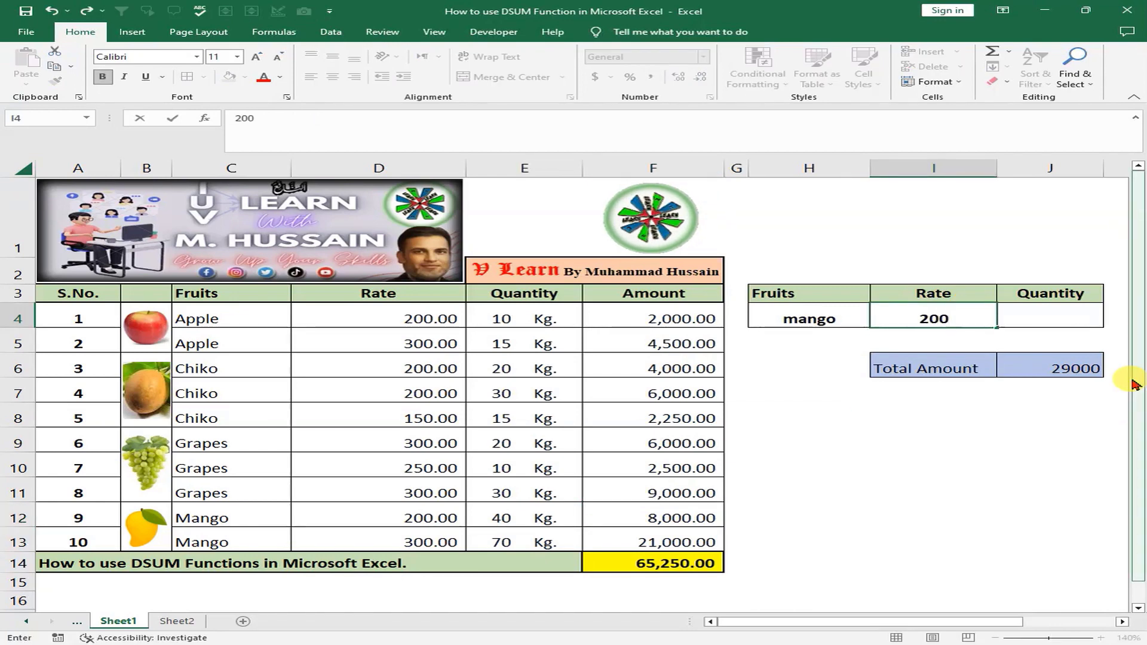
pyautogui.press('Return')
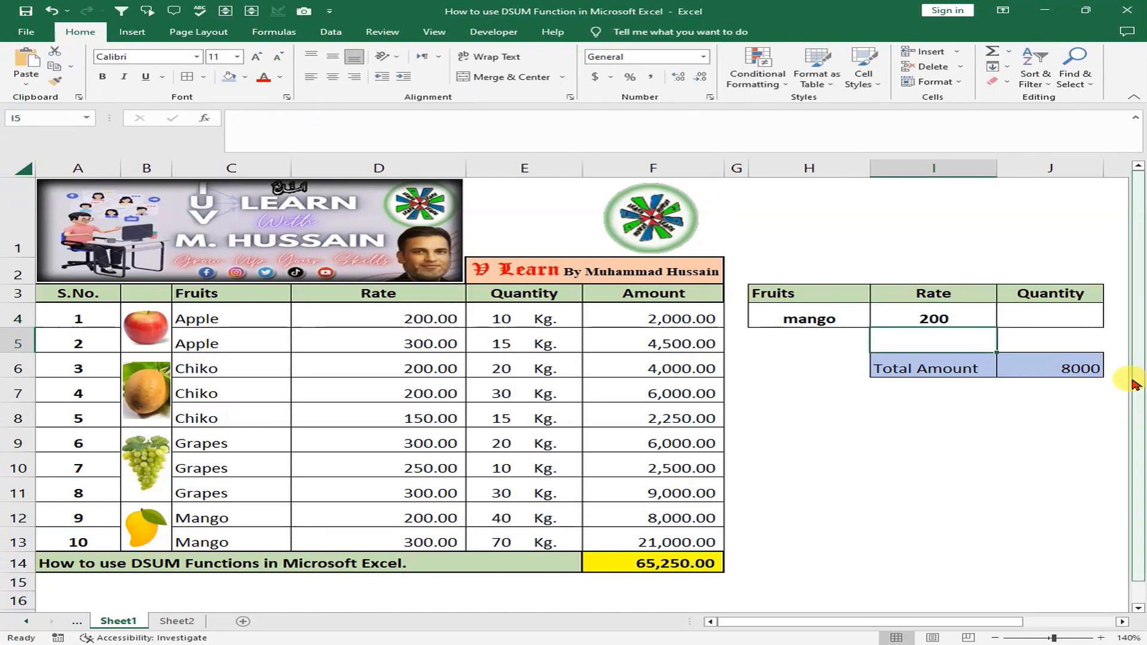
pyautogui.click(687, 519)
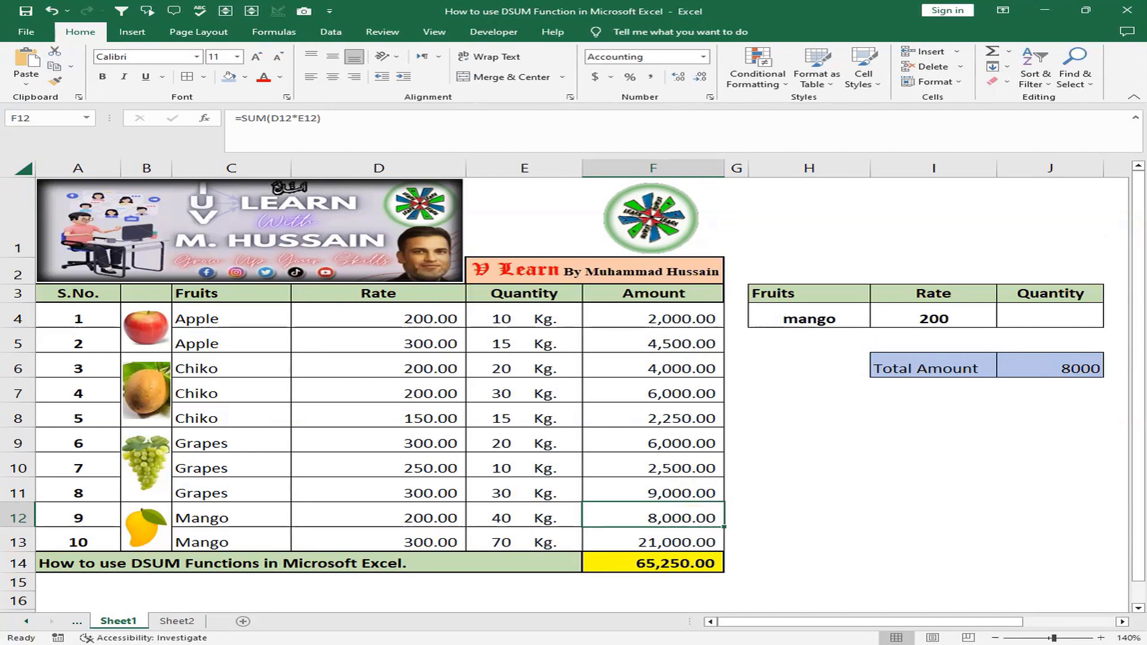
# - Change the Rate criterion in I4 to 300
pyautogui.click(970, 320)
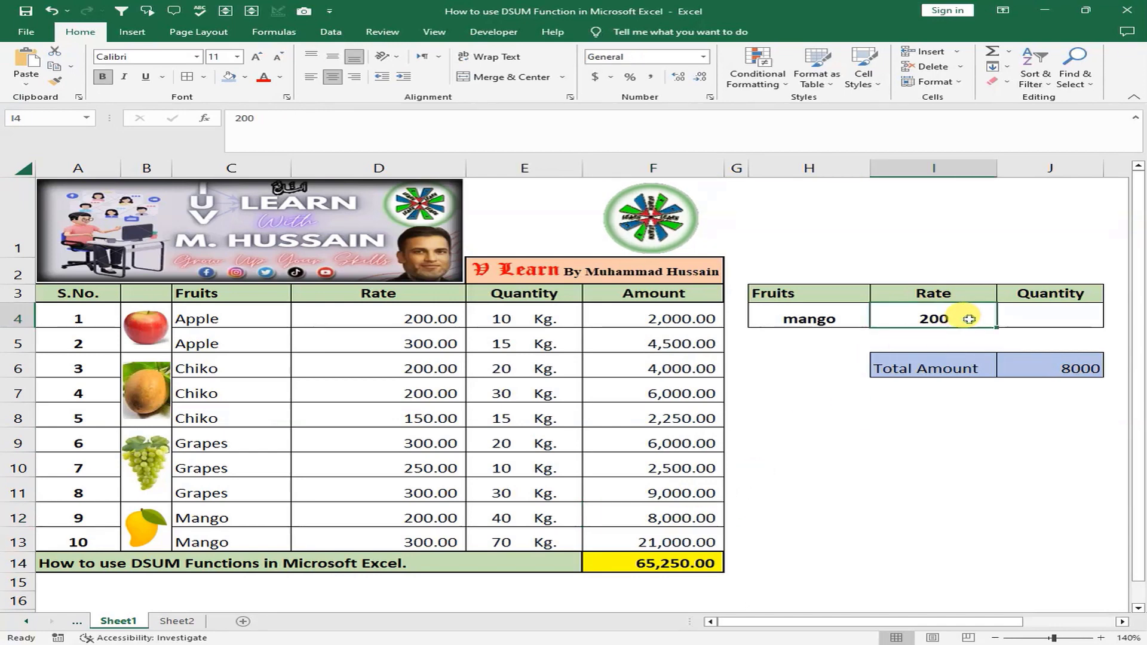
pyautogui.write('300')
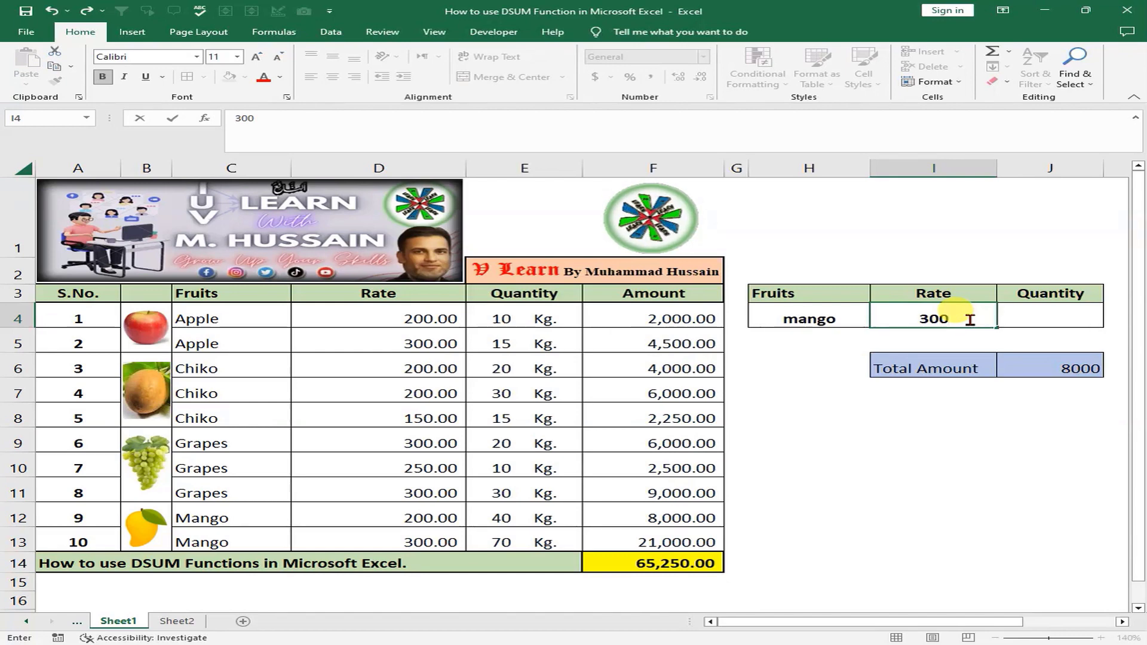
pyautogui.press('Return')
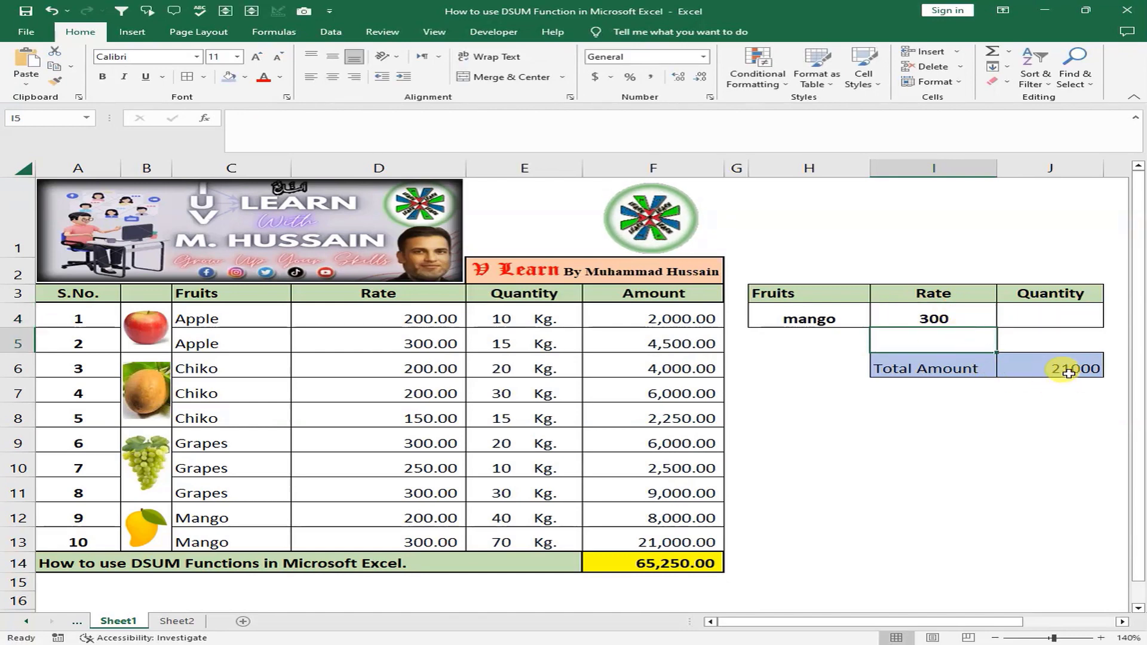
# - Replace the Rate criterion with a Quantity criterion of 40 in J4 and check the first Mango row's amount in F12
pyautogui.click(941, 316)
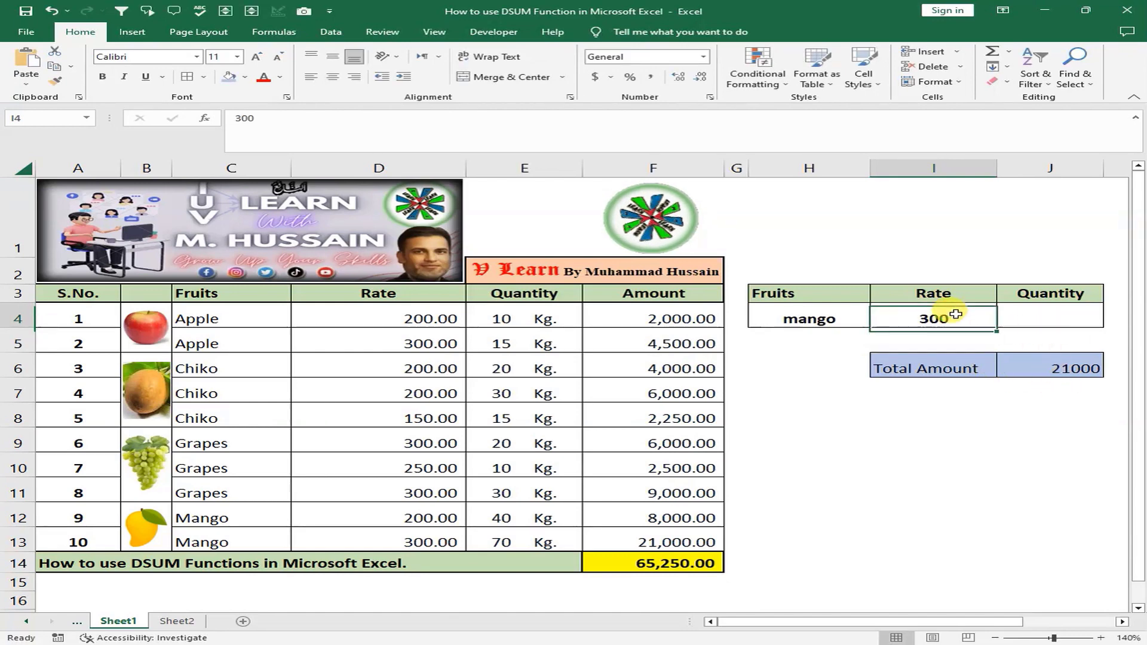
pyautogui.press('Delete')
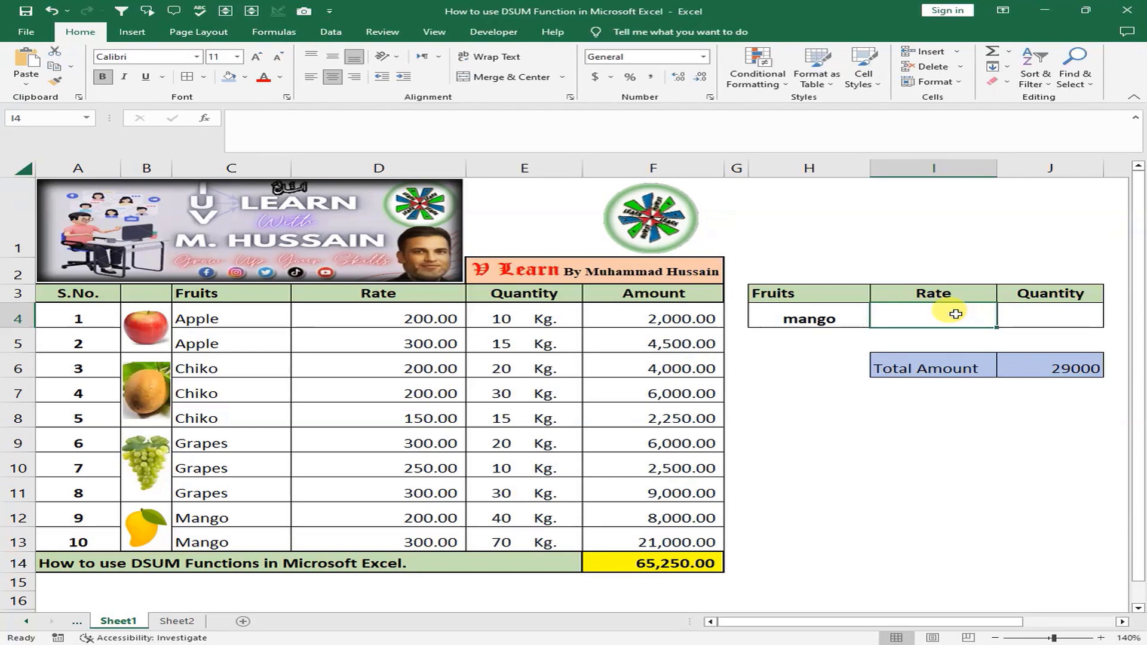
pyautogui.click(1026, 306)
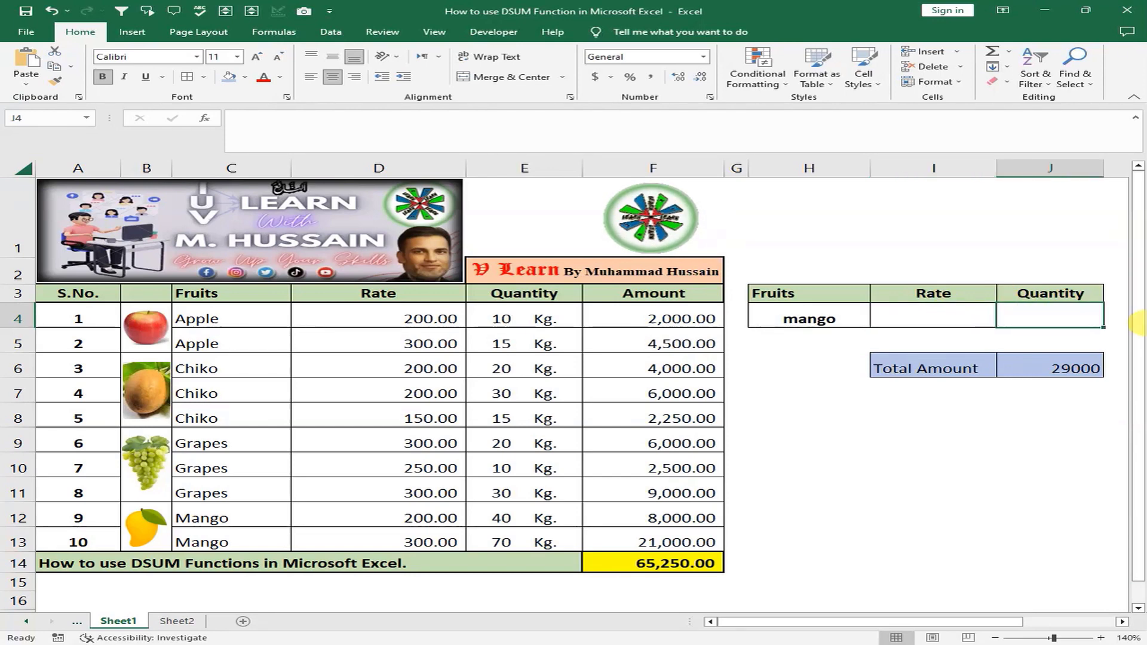
pyautogui.write('40')
pyautogui.press('Return')
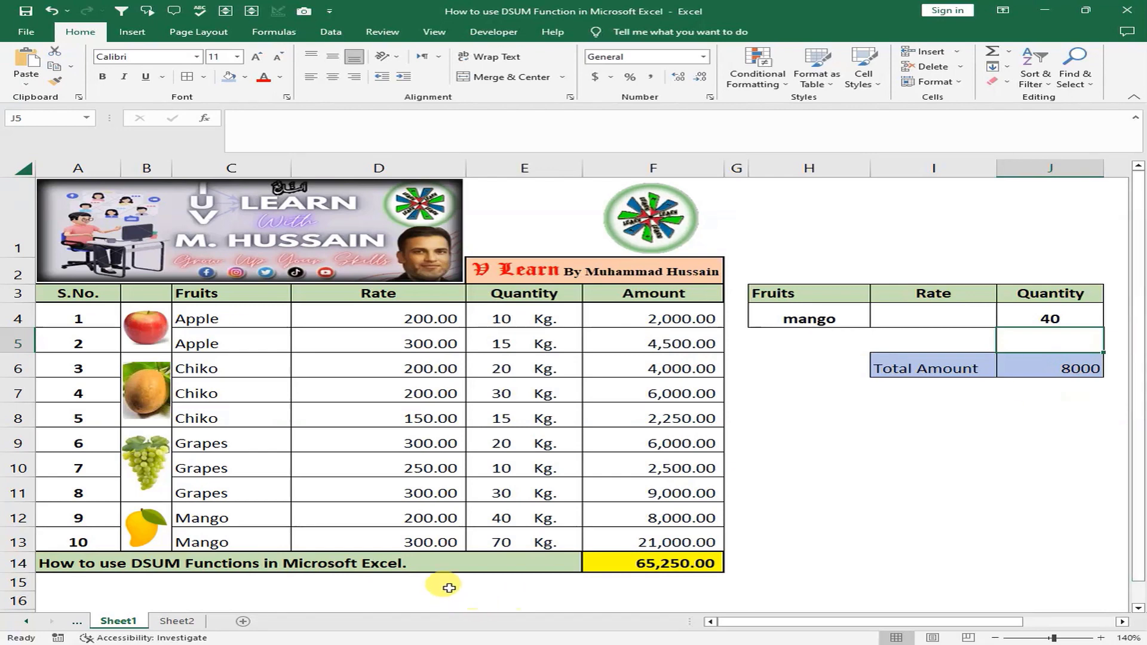
pyautogui.click(701, 516)
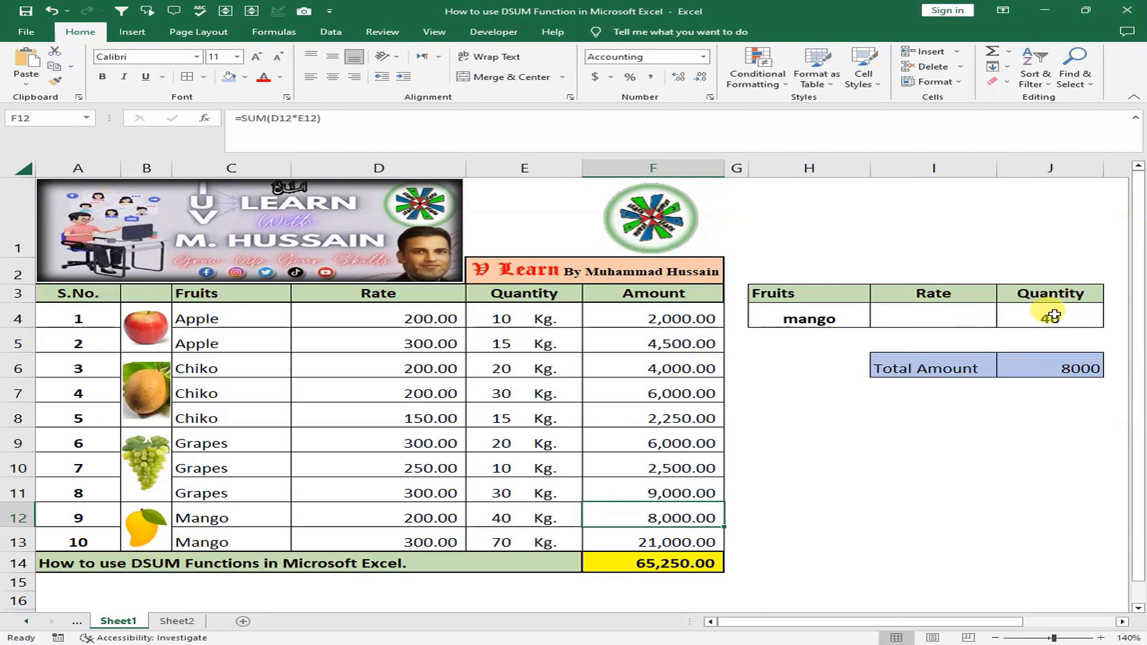
# - Clear the Fruits criterion in H4 and look through the Quantity column for the entry matching the remaining criterion
pyautogui.click(834, 320)
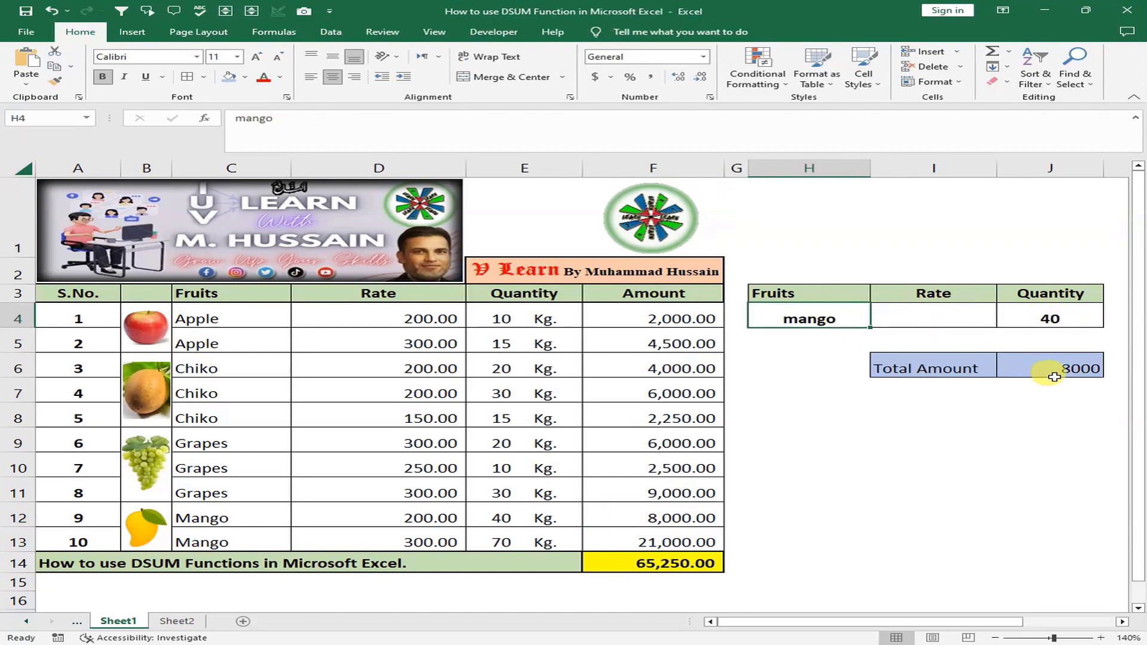
pyautogui.click(842, 322)
pyautogui.press('Delete')
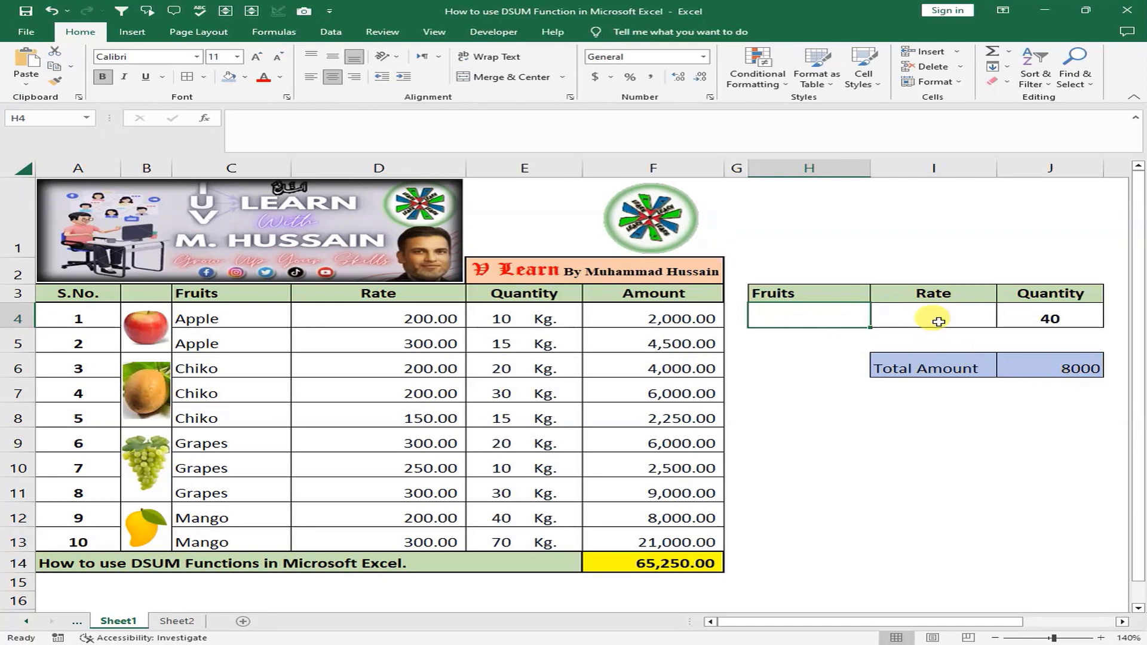
pyautogui.click(1050, 318)
pyautogui.click(1077, 376)
pyautogui.moveTo(504, 317); pyautogui.dragTo(506, 525)
pyautogui.click(506, 524)
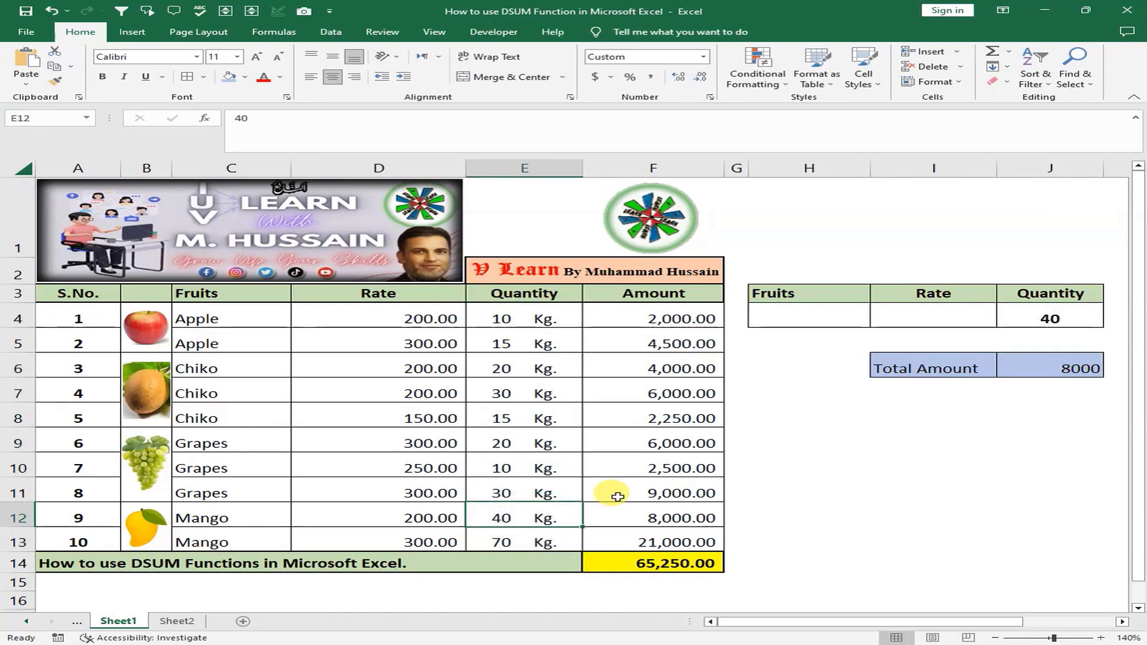
# - Set the Quantity criterion in J4 to 20 and compare the matching Chiko and Grapes amounts with the total in J6
pyautogui.click(1061, 319)
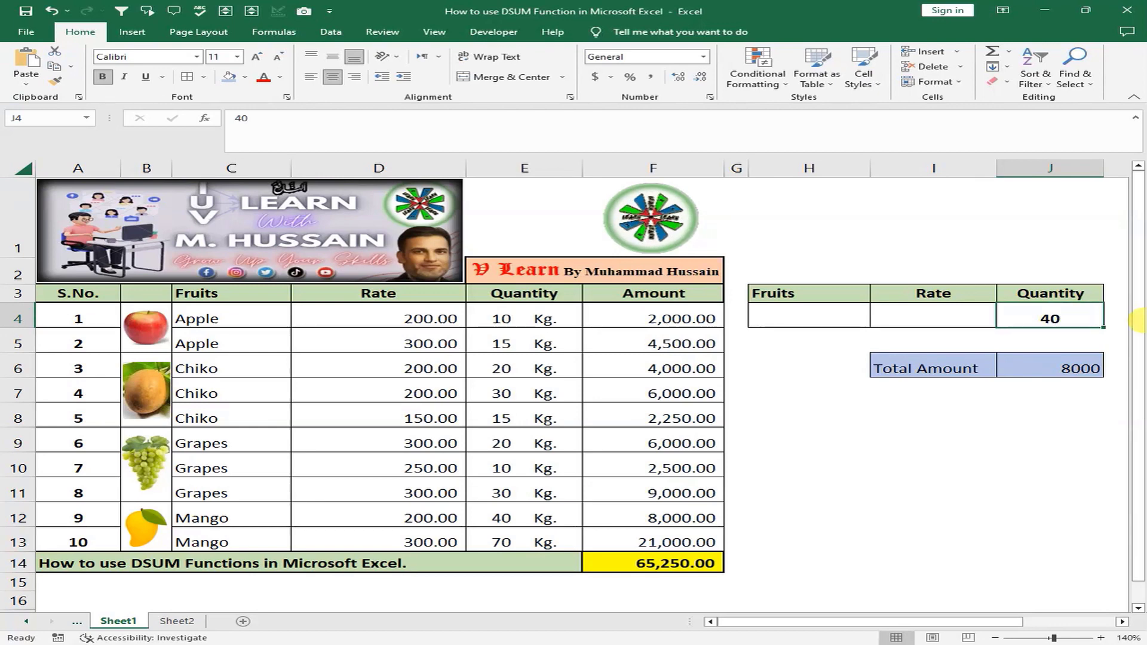
pyautogui.write('2')
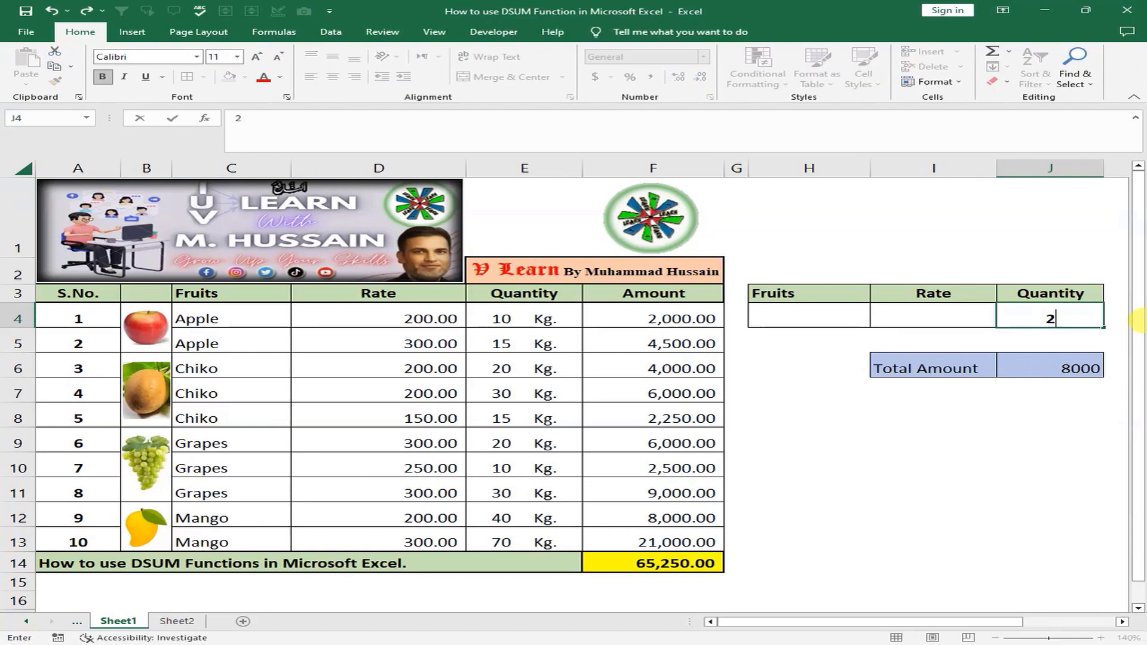
pyautogui.press('Return')
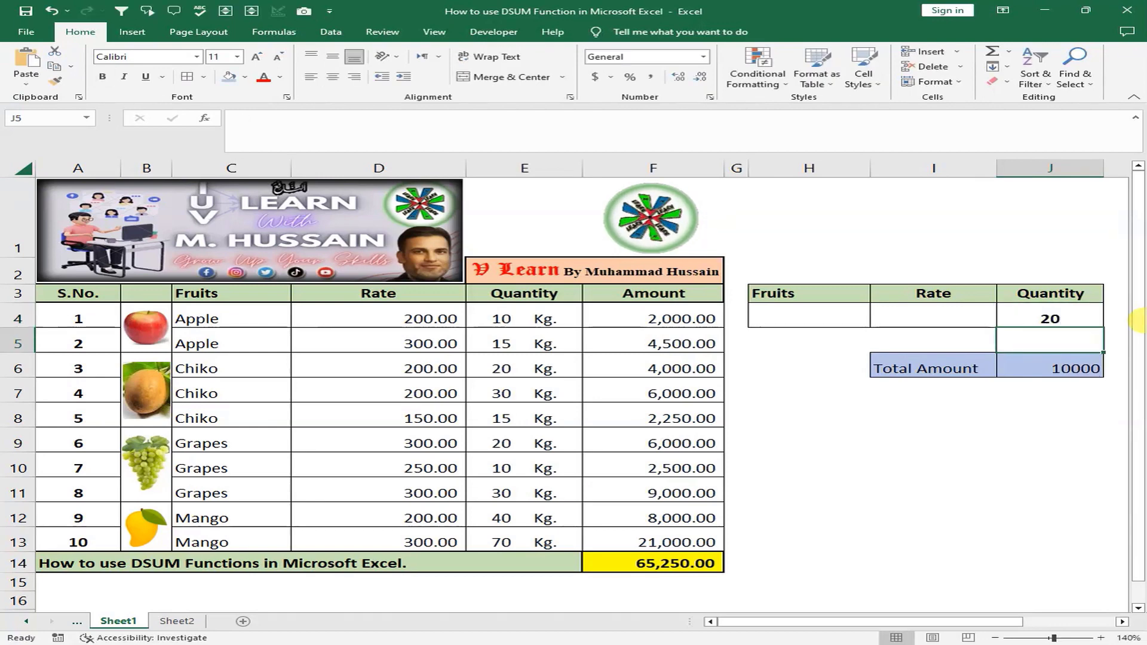
pyautogui.moveTo(540, 371); pyautogui.dragTo(656, 368)
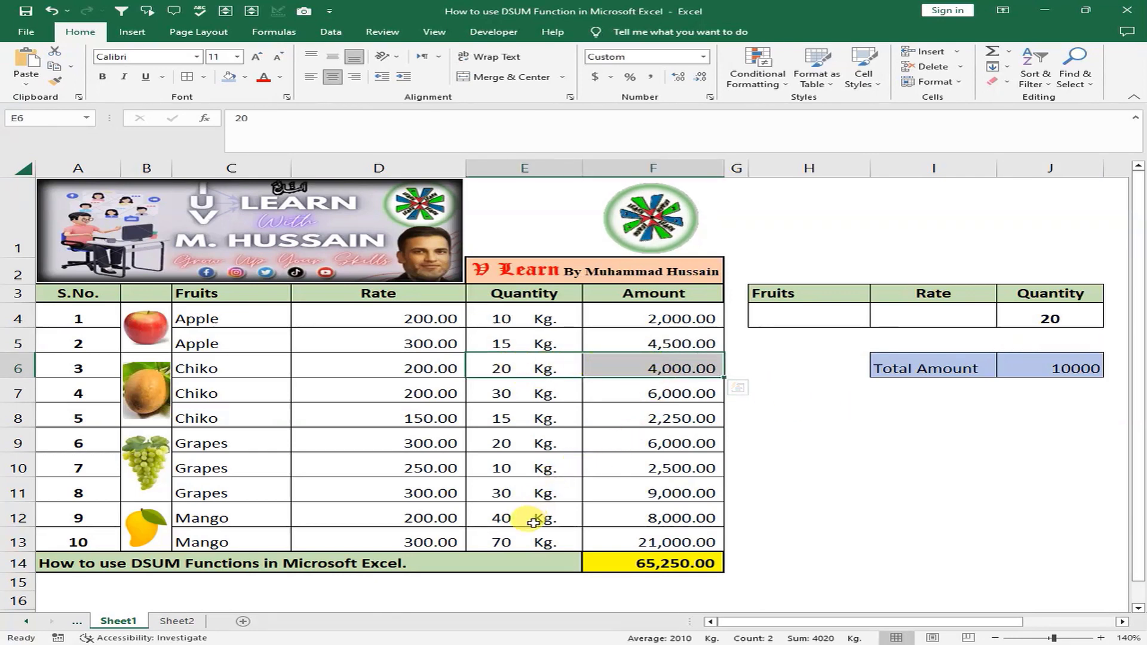
pyautogui.click(673, 448)
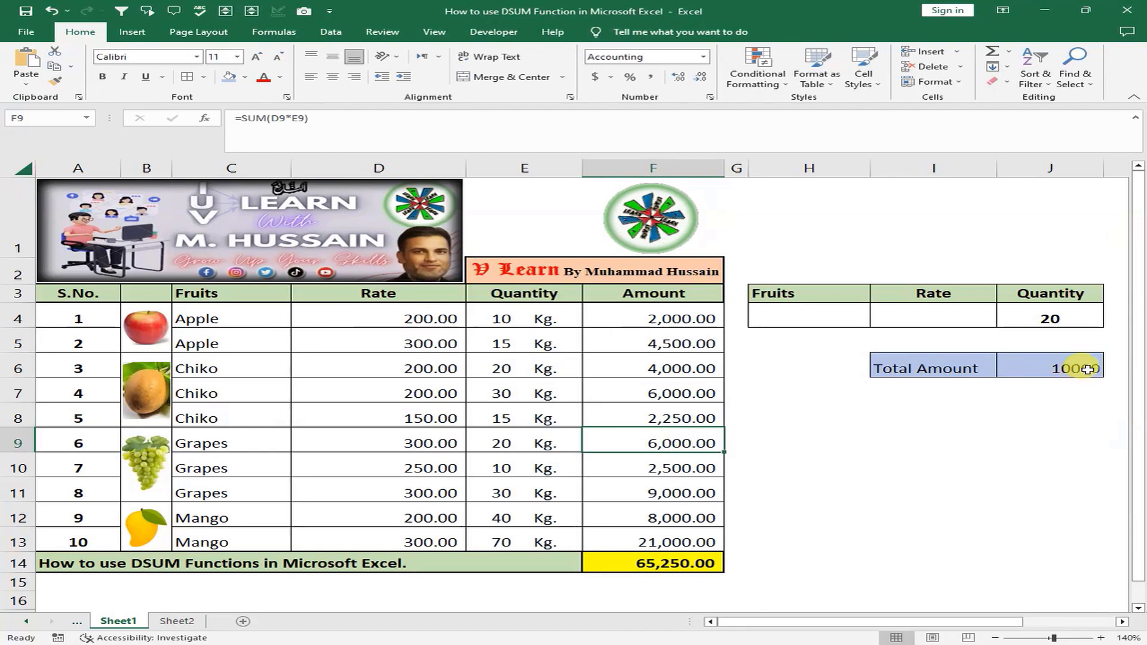
pyautogui.click(1069, 372)
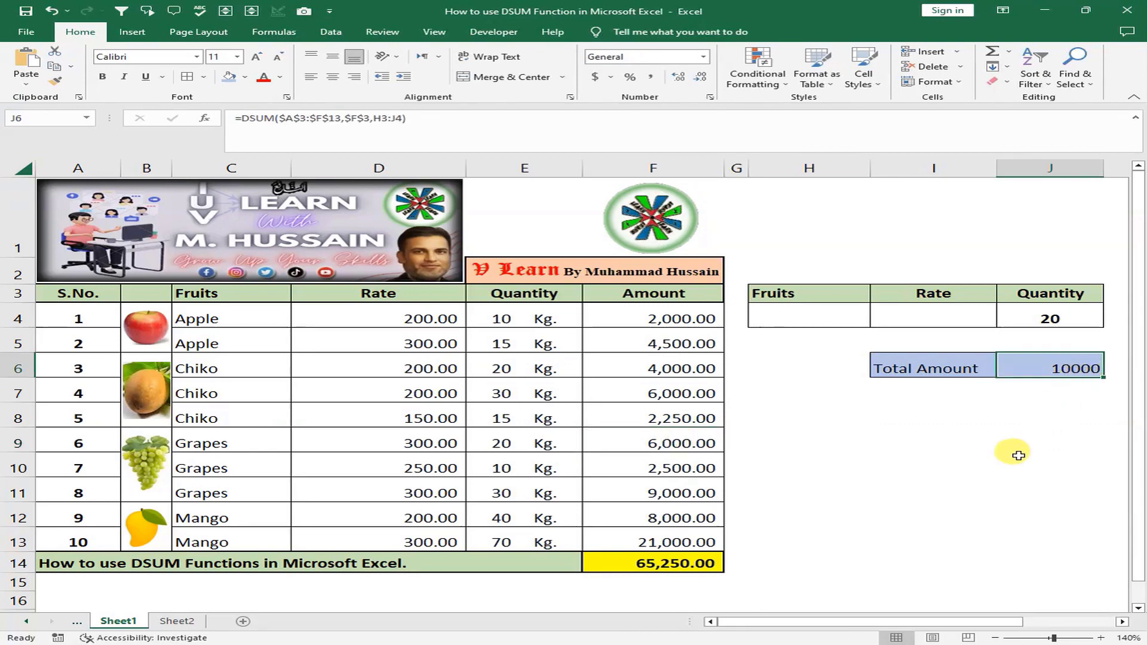
# - Enter the label "Total Qunaitty" in I8
pyautogui.click(891, 416)
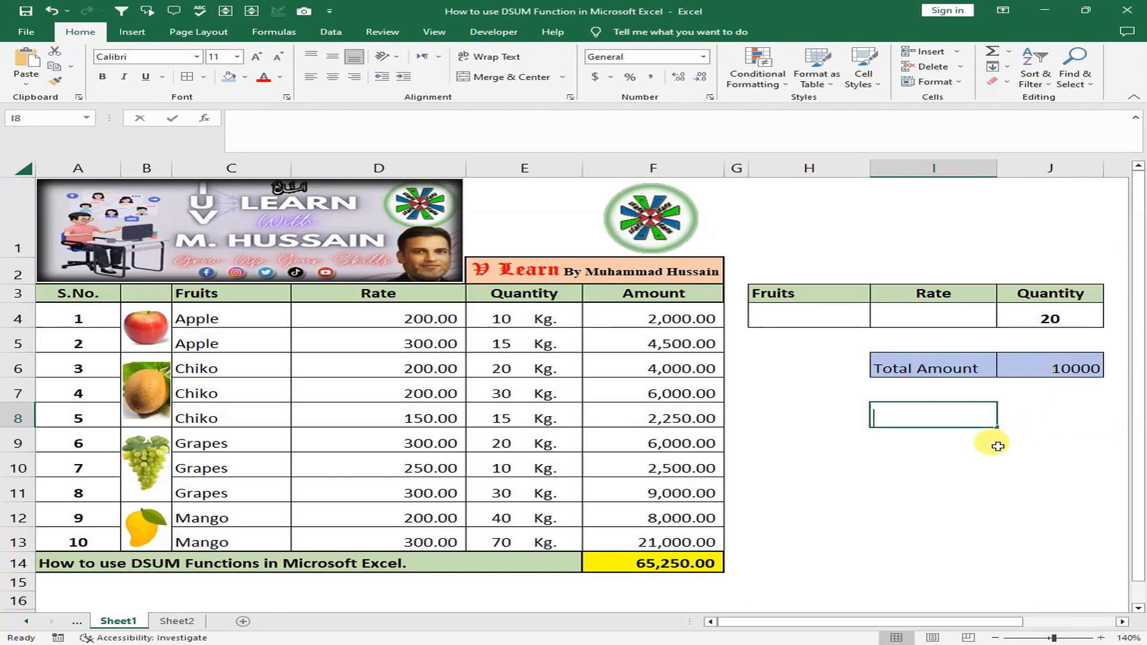
pyautogui.write('Total Qu')
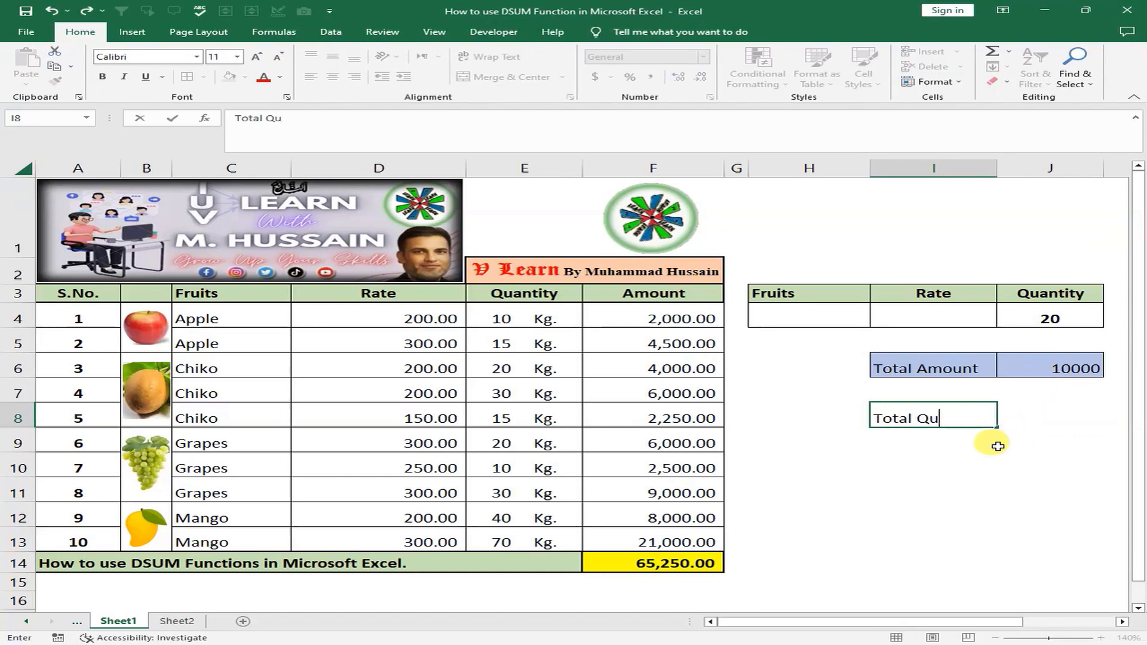
pyautogui.write('naitty')
pyautogui.press('Return')
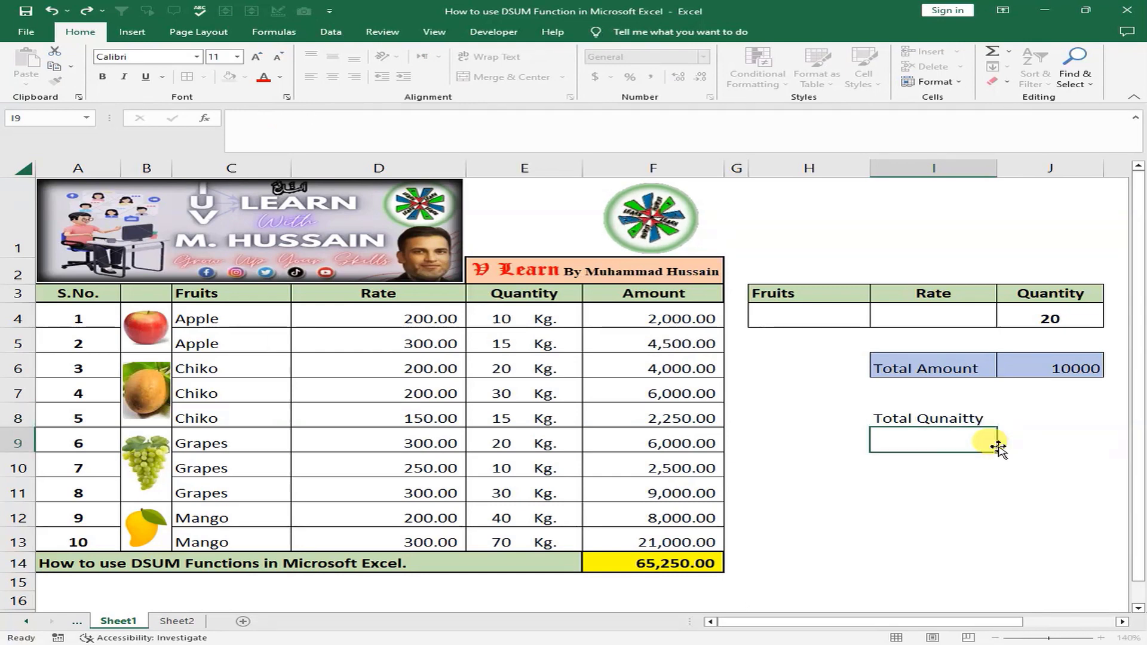
# - Start a DSUM formula in J8 with the absolute range $A$3:$F$13 as the database
pyautogui.press('Up')
pyautogui.press('Right')
pyautogui.write('=')
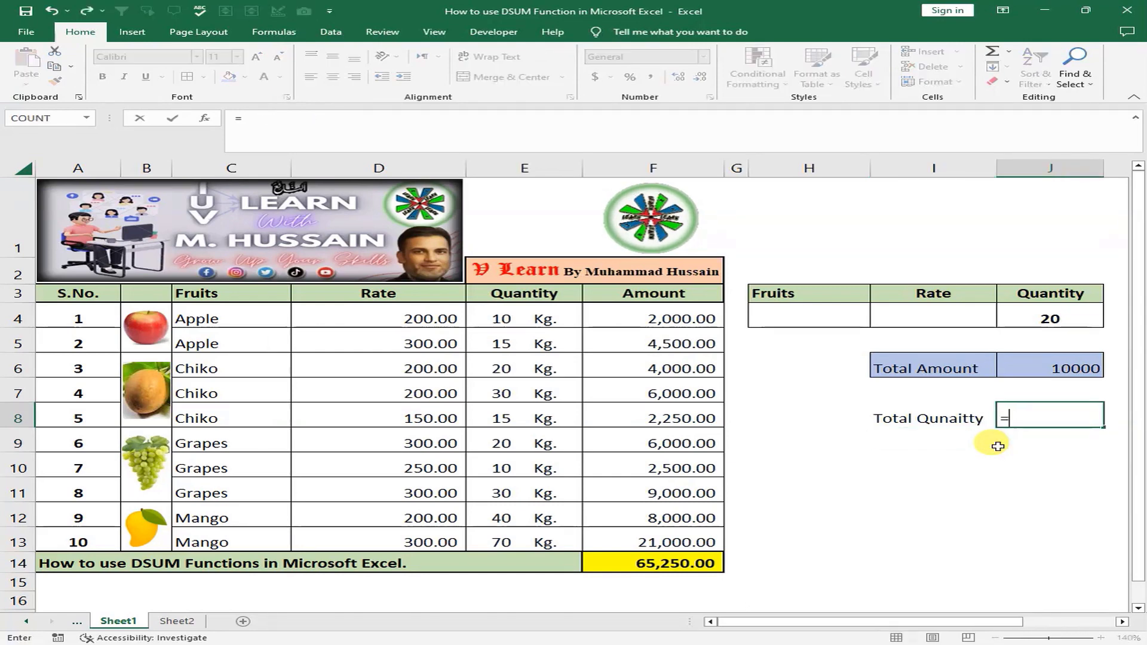
pyautogui.write('DSU')
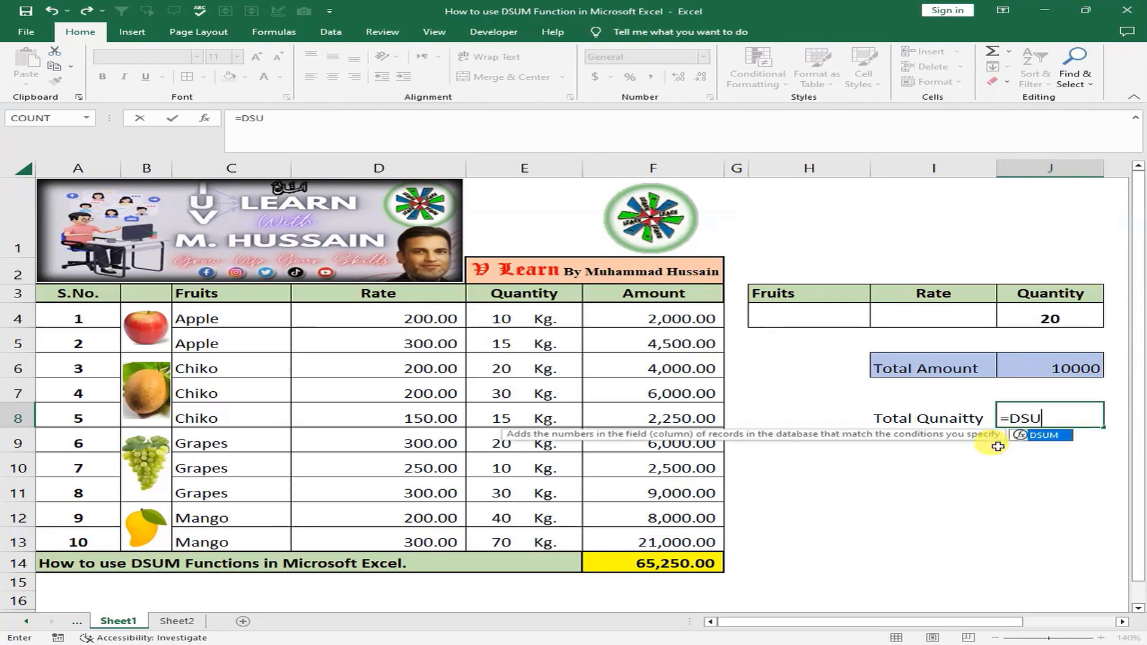
pyautogui.write('M(')
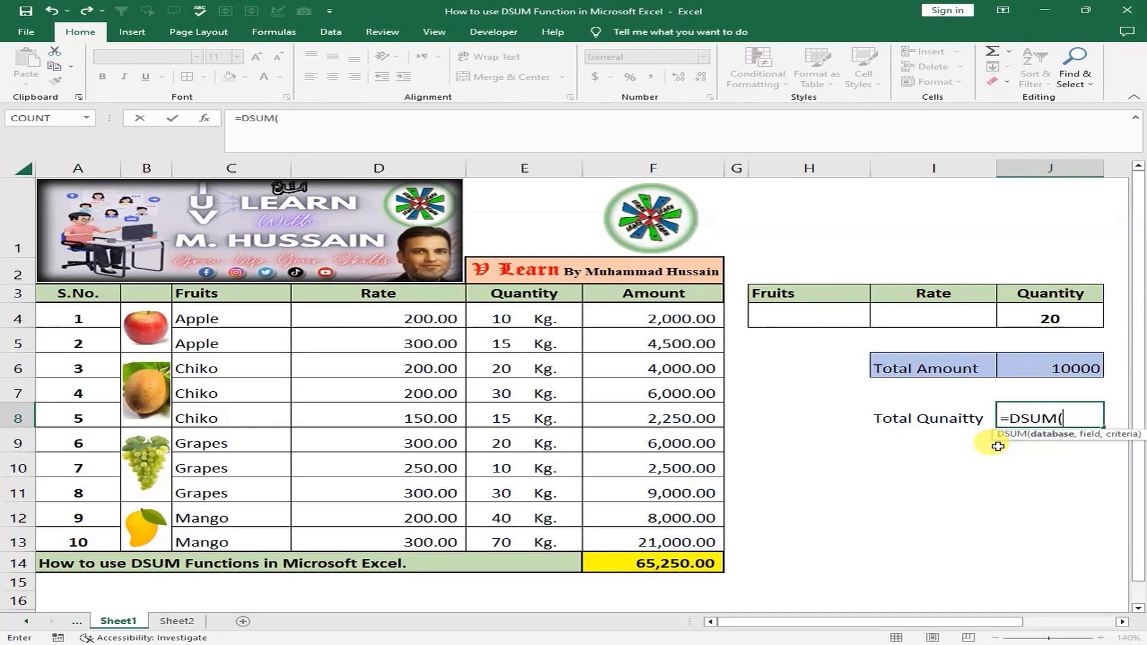
pyautogui.moveTo(83, 297); pyautogui.dragTo(660, 528)
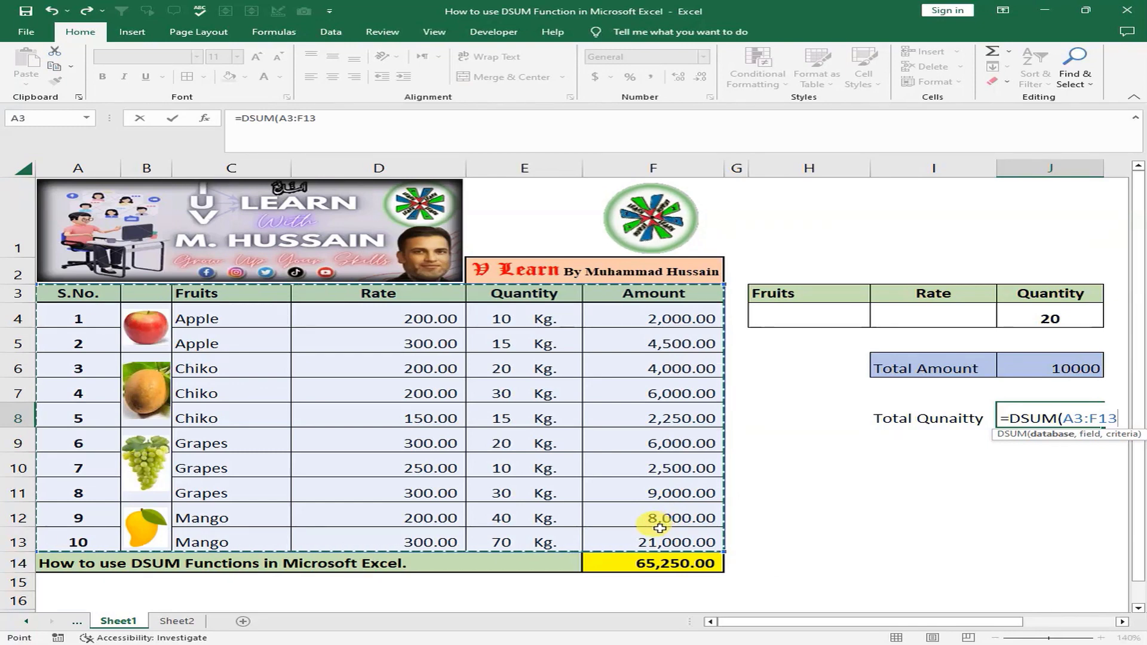
pyautogui.press('F4')
pyautogui.write(',')
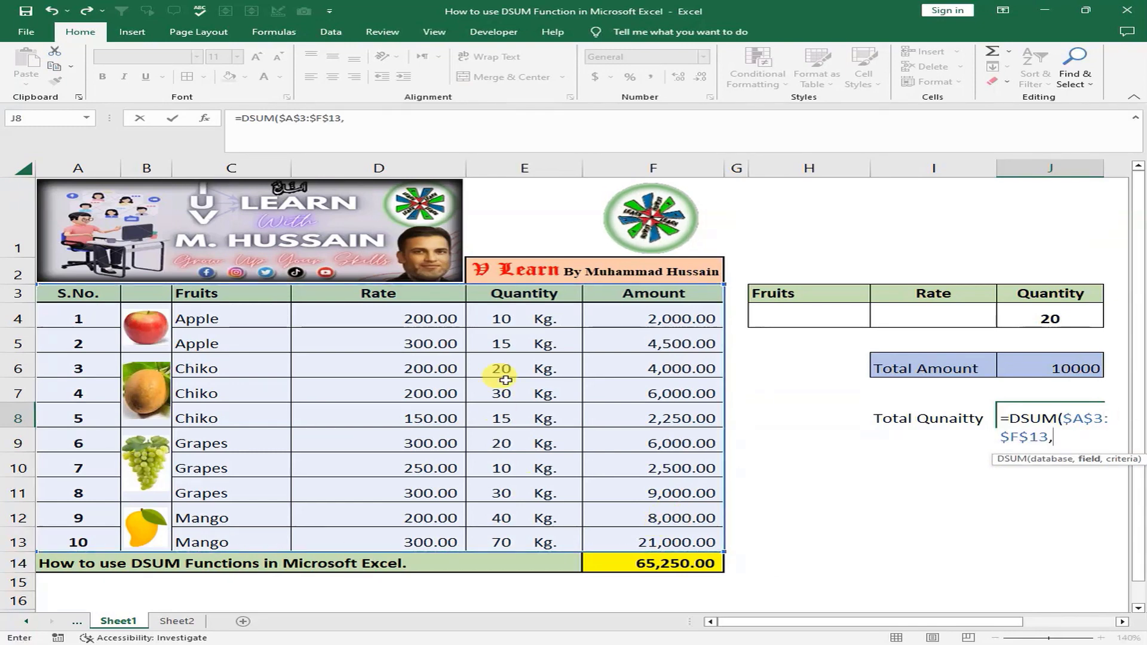
# - Complete the DSUM formula in J8 with the Quantity header $E$3 as the field and H3:J4 as the criteria
pyautogui.click(528, 296)
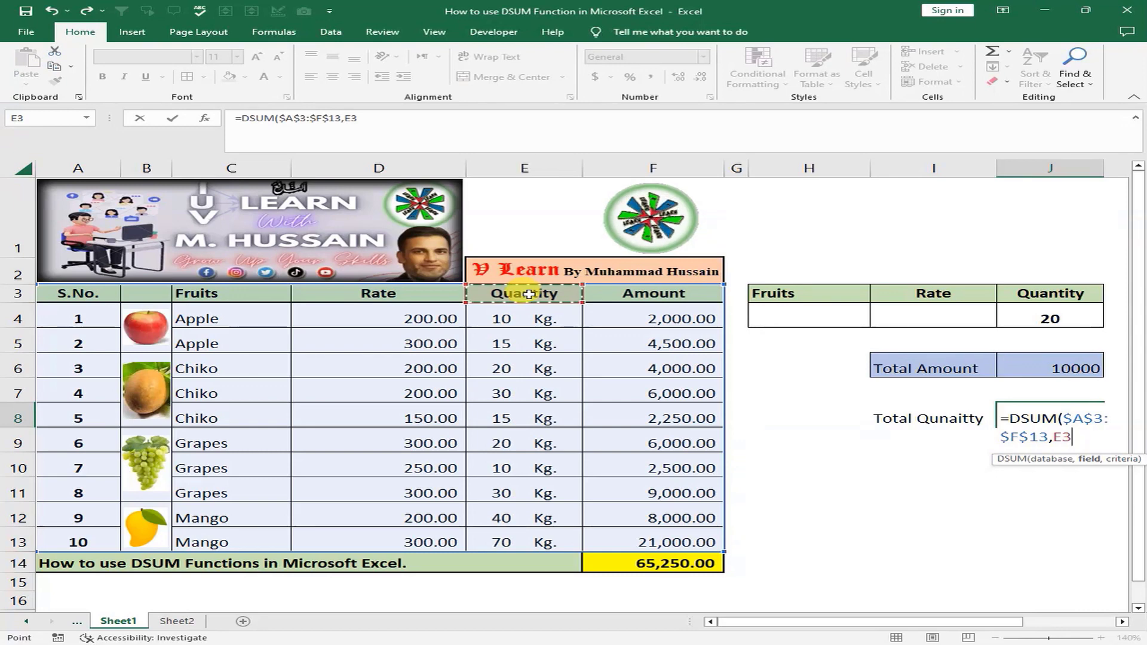
pyautogui.press('F4')
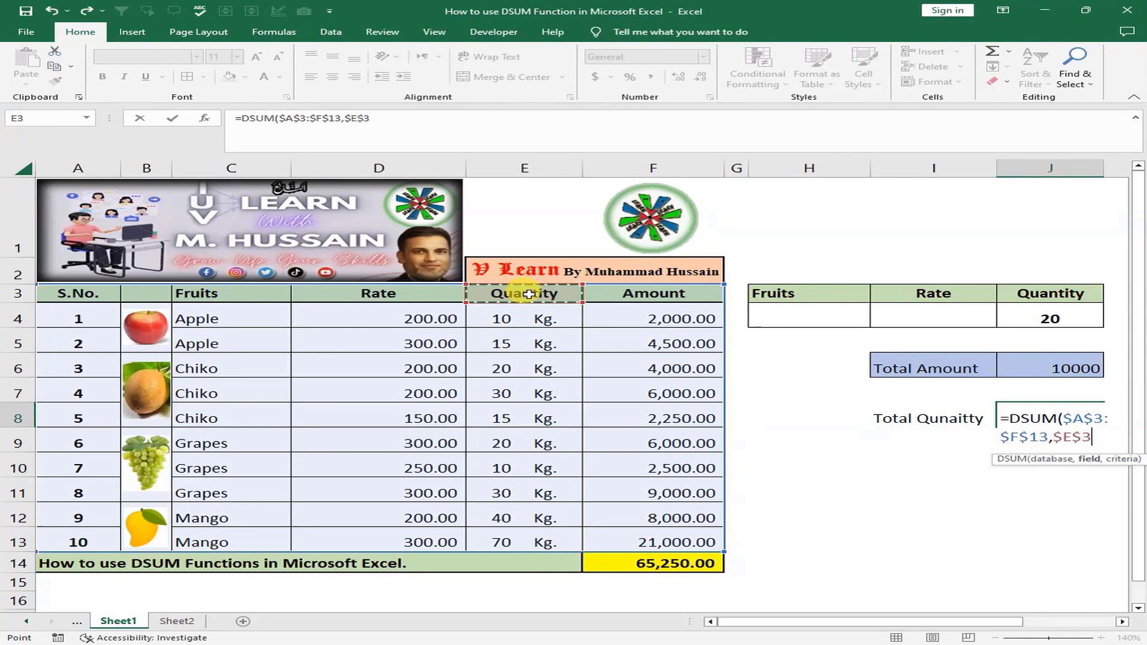
pyautogui.write(',')
pyautogui.moveTo(754, 294); pyautogui.dragTo(1040, 317)
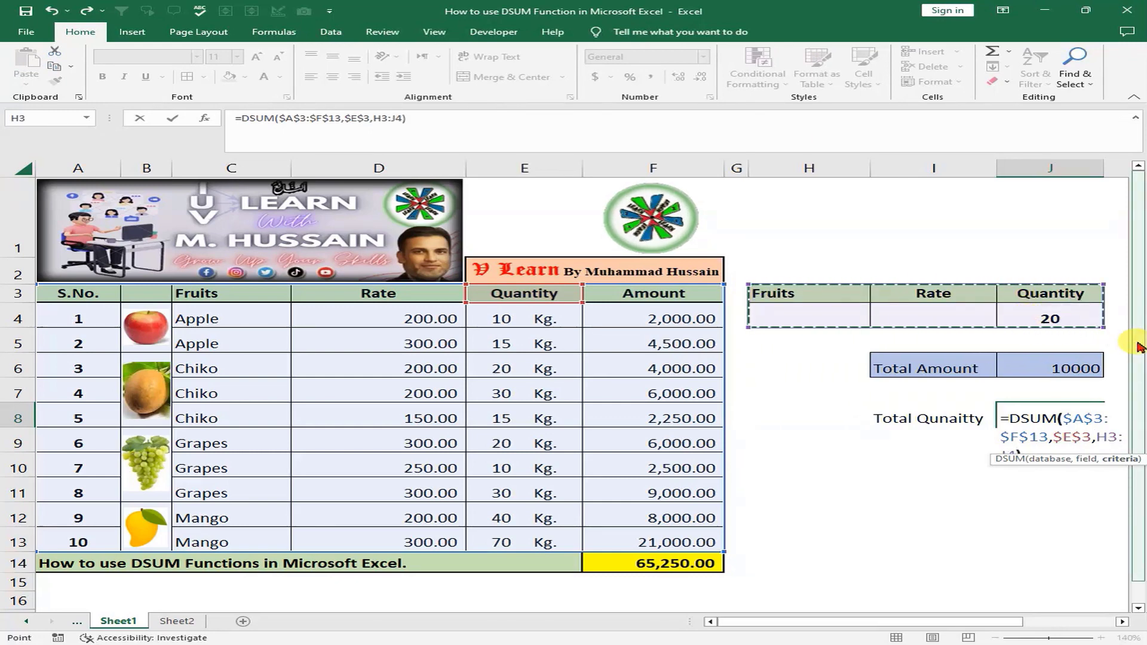
pyautogui.press('Return')
pyautogui.press('Up')
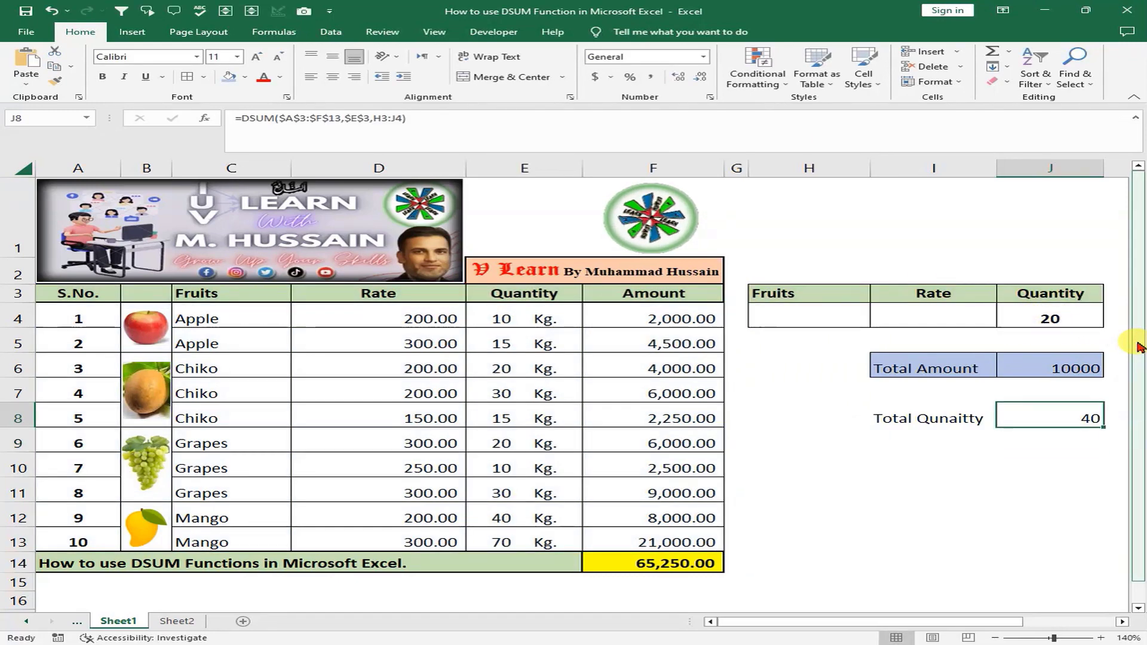
# - Clear the Quantity criterion in J4, set the Fruits criterion in H4 to grapes, and review the Grapes rows
pyautogui.click(1053, 317)
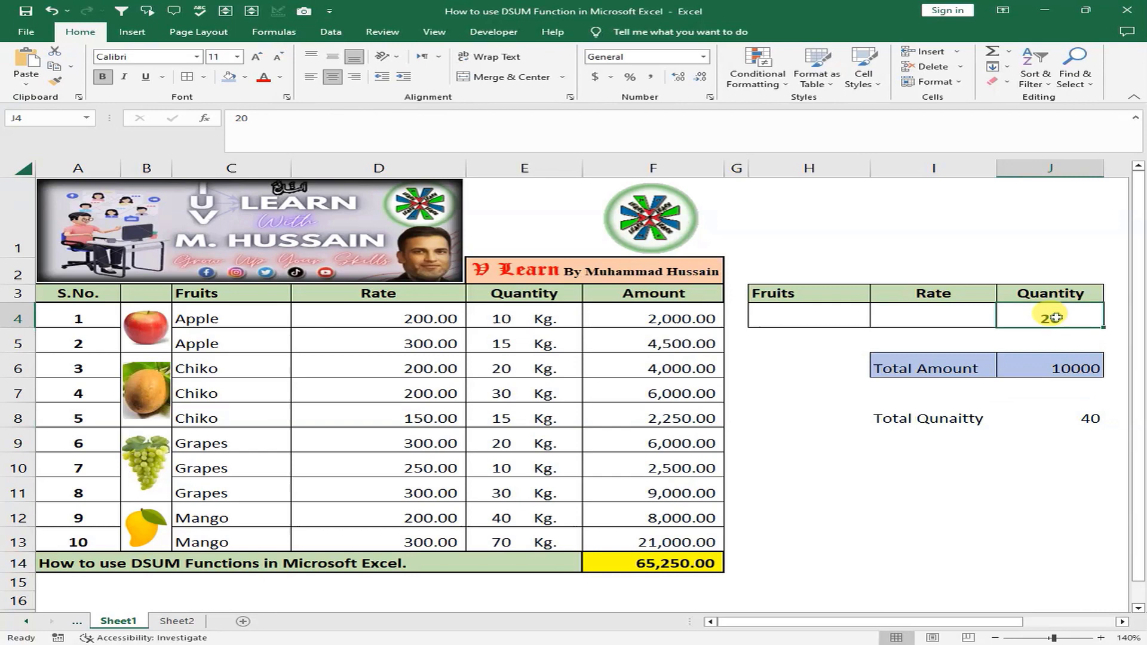
pyautogui.click(843, 316)
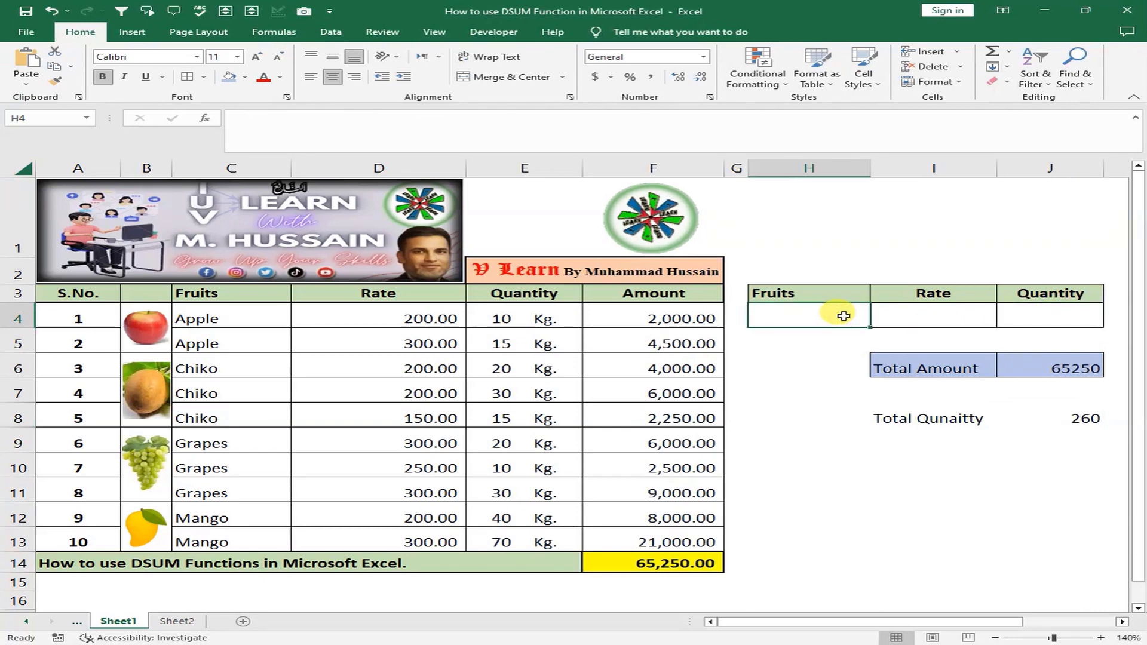
pyautogui.write('gra')
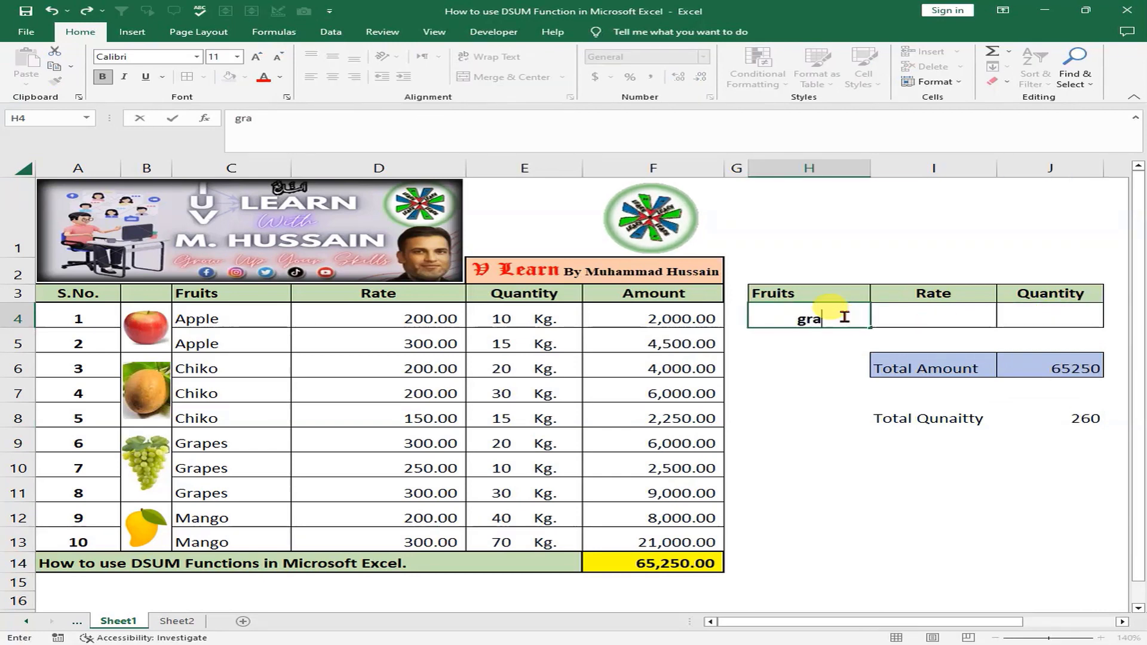
pyautogui.write('pes')
pyautogui.press('Return')
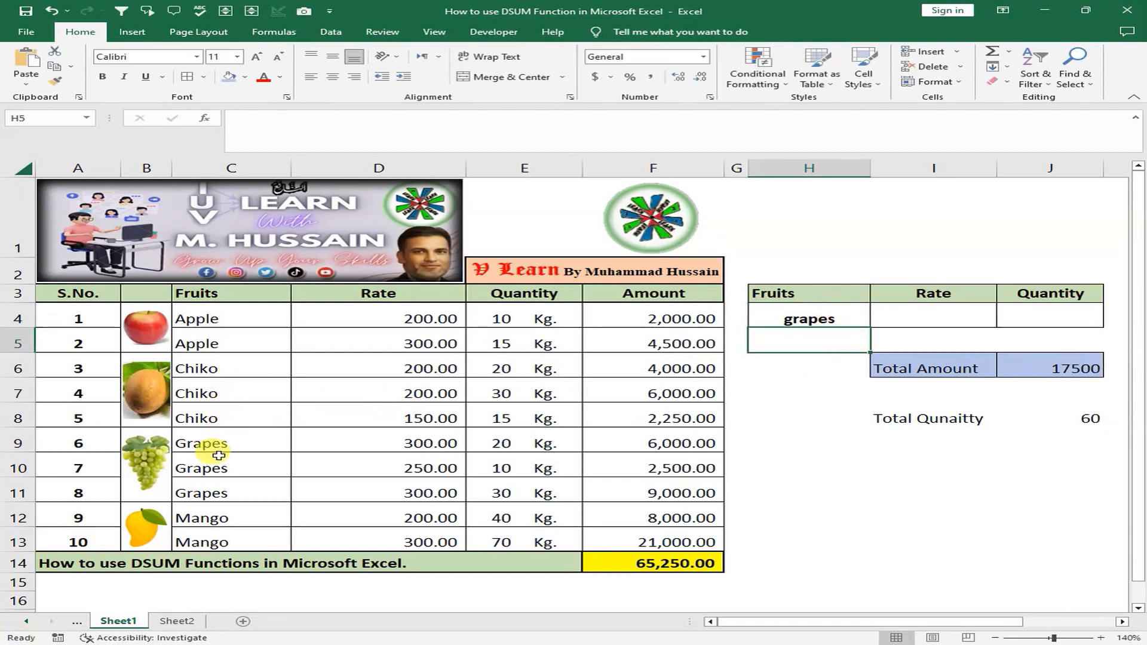
pyautogui.moveTo(214, 445); pyautogui.dragTo(511, 490)
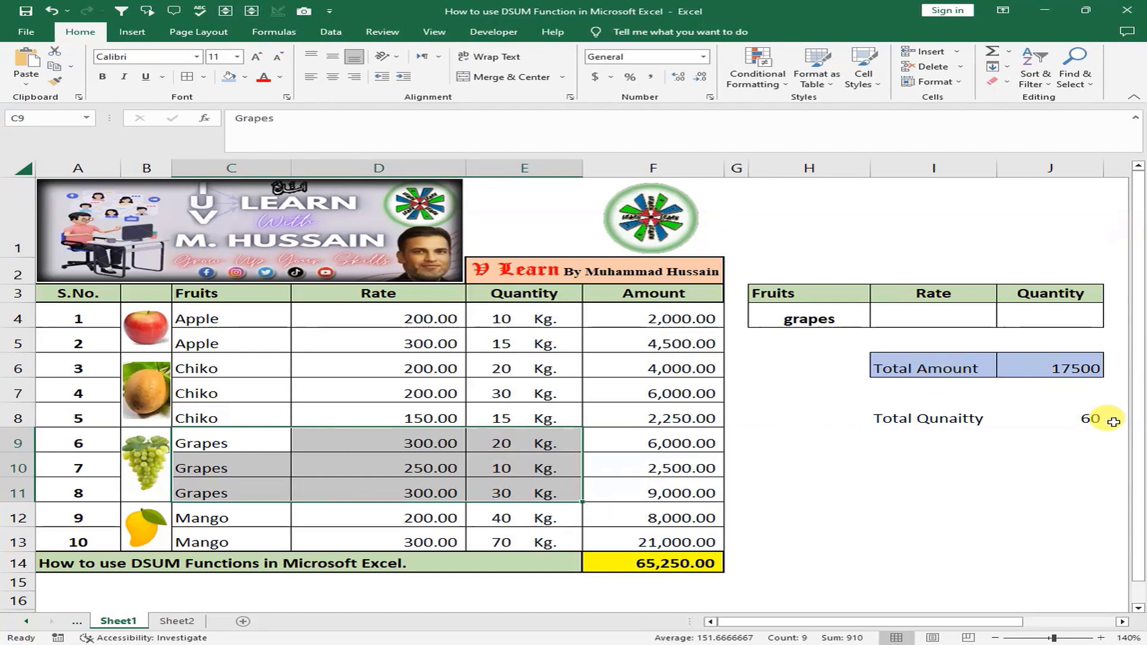
# - Add borders and a yellow fill to the Total Qunaitty cells I8:J8
pyautogui.click(969, 410)
pyautogui.moveTo(969, 410); pyautogui.dragTo(1094, 412)
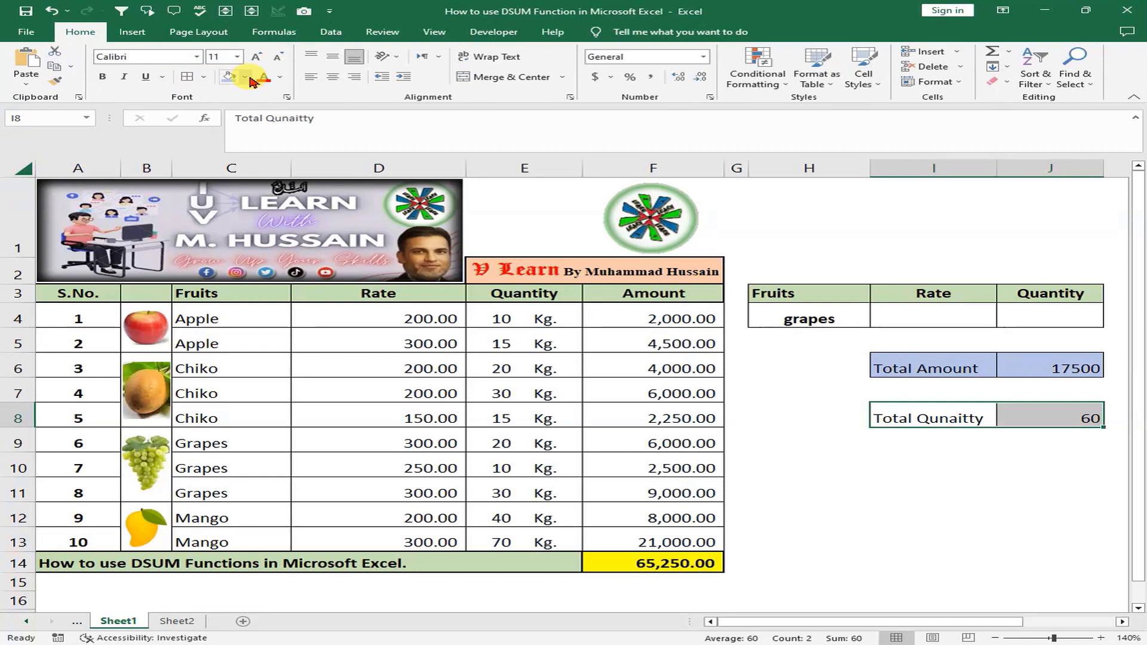
pyautogui.click(249, 78)
pyautogui.click(276, 183)
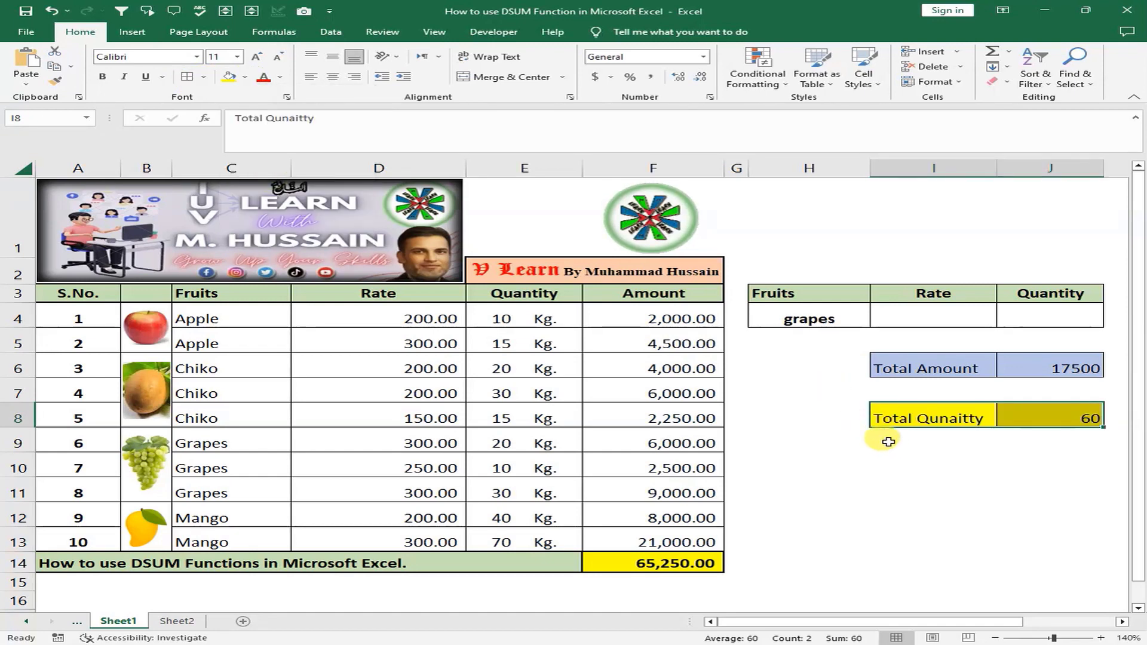
pyautogui.click(894, 444)
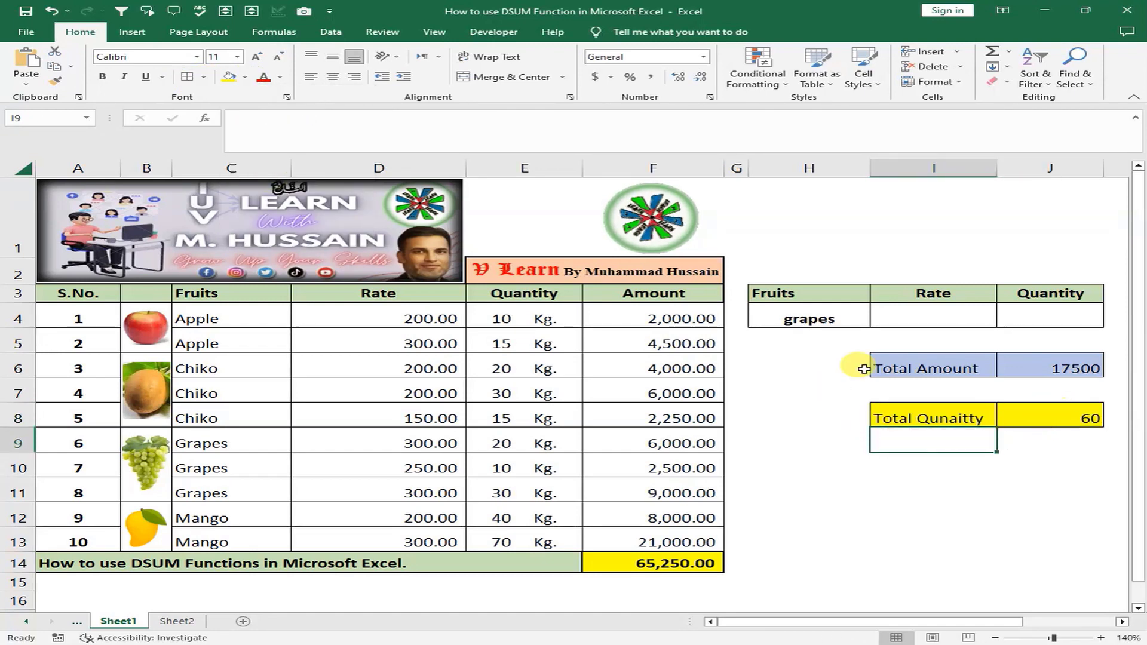
# - Set the Rate criterion in I4 to 250 and compare the matching Grapes row with the totals in J6 and J8
pyautogui.click(980, 314)
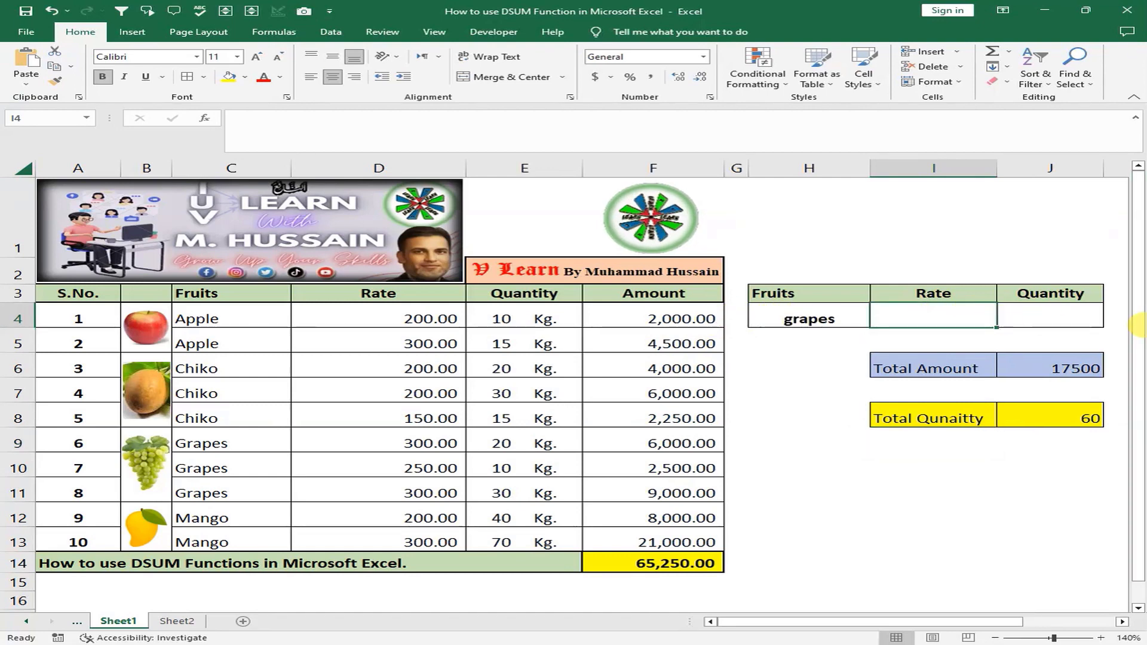
pyautogui.write('250')
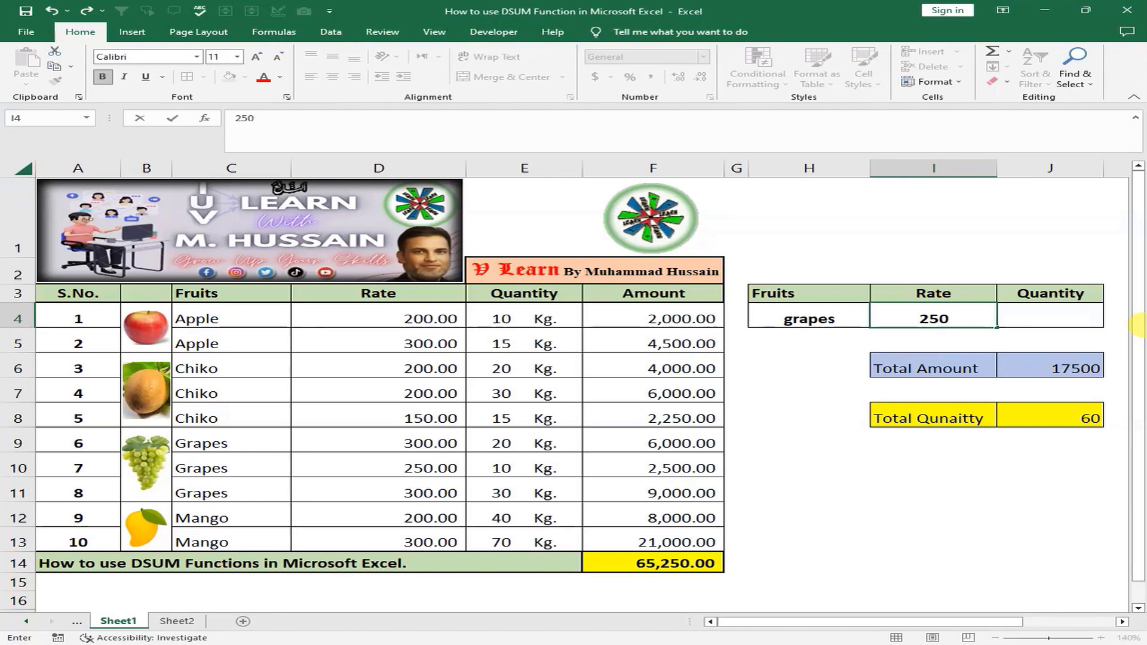
pyautogui.press('Return')
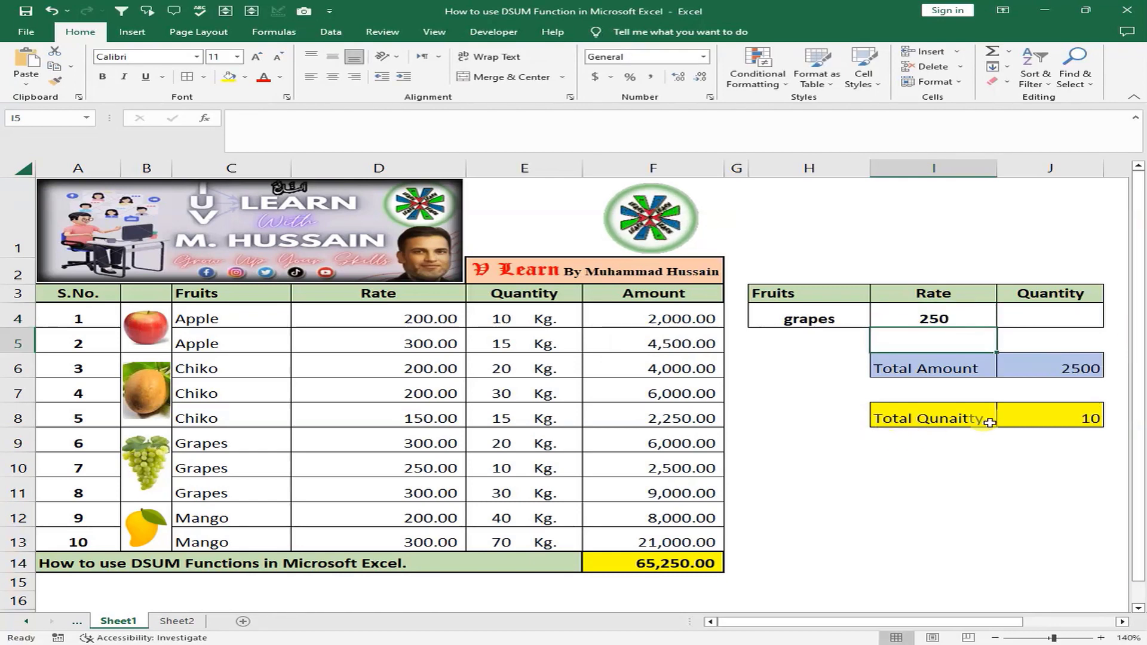
pyautogui.click(1057, 424)
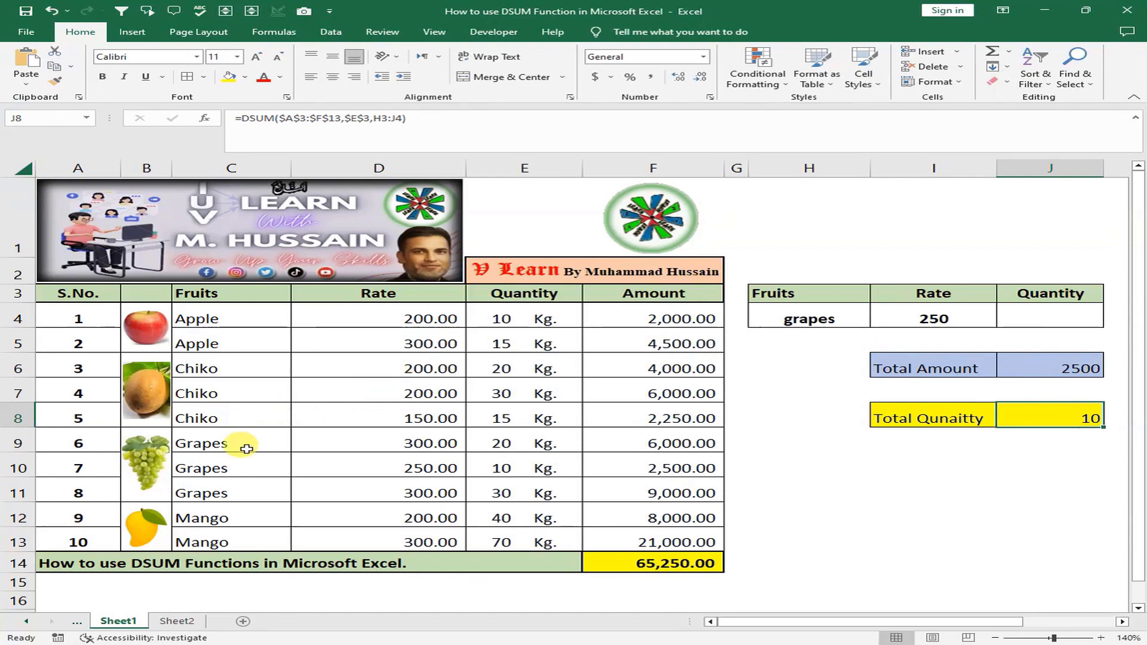
pyautogui.moveTo(248, 449); pyautogui.dragTo(502, 487)
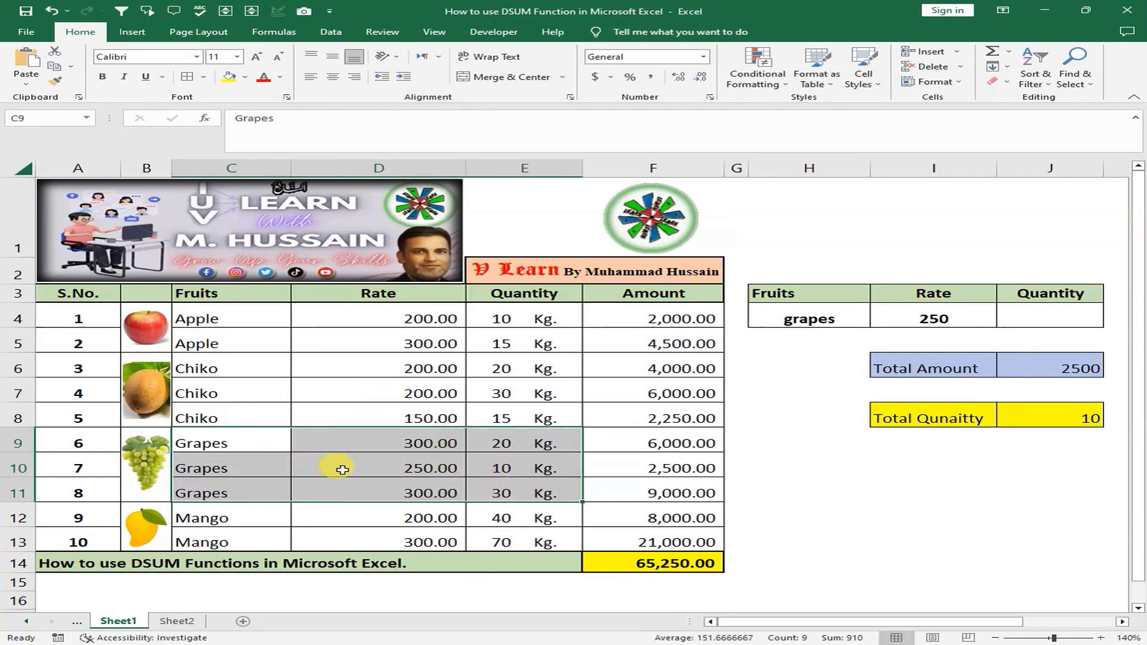
pyautogui.click(513, 472)
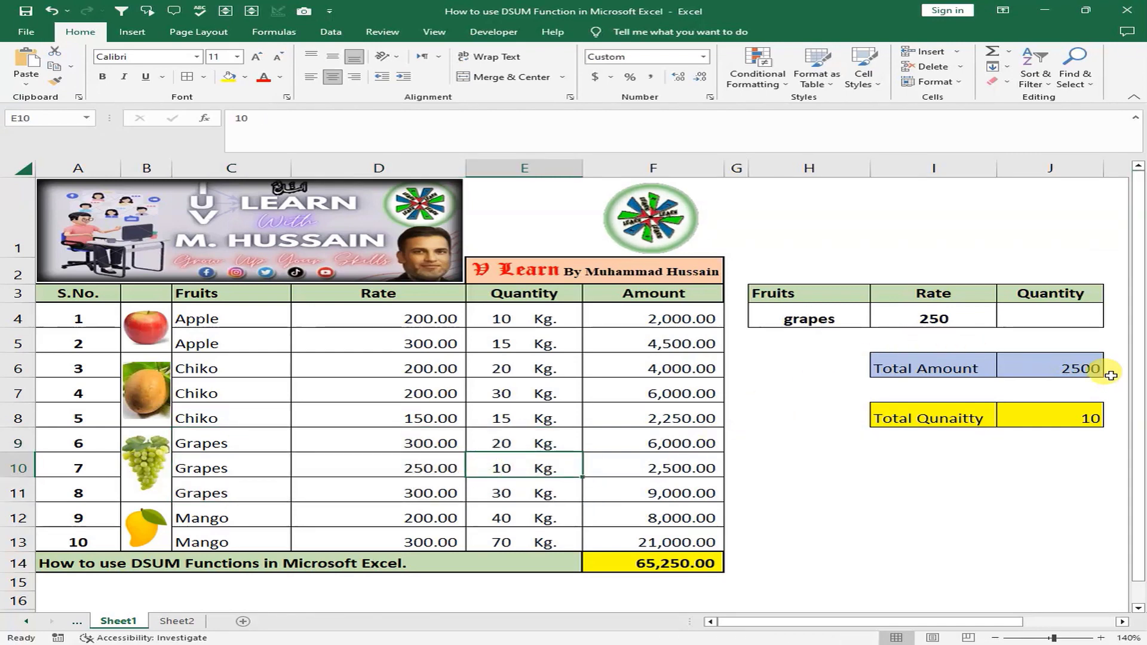
pyautogui.click(379, 468)
pyautogui.click(666, 469)
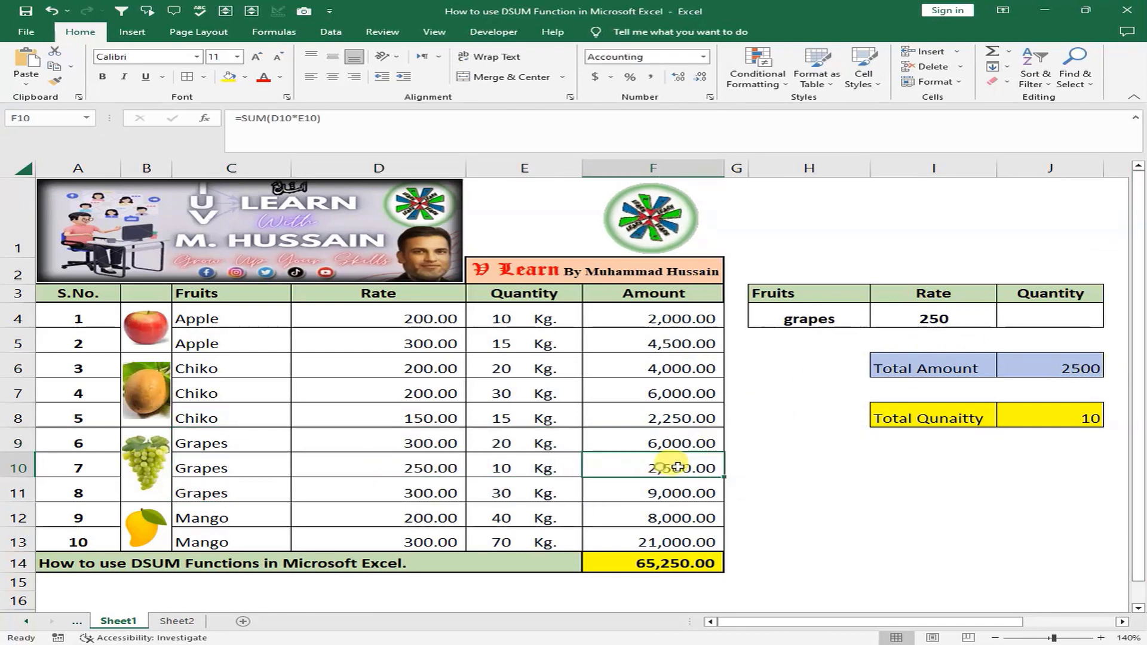
pyautogui.click(1067, 366)
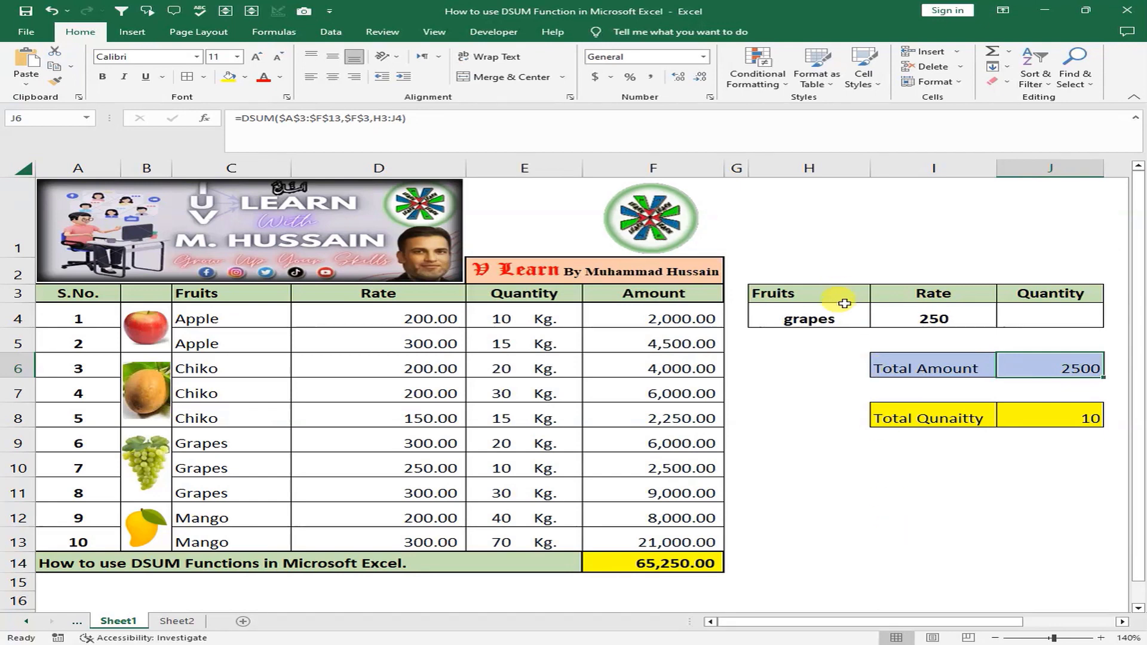
# - Set the Fruits criterion in H4 to mango and check the Mango rates in D12:D13
pyautogui.click(842, 318)
pyautogui.write('mango')
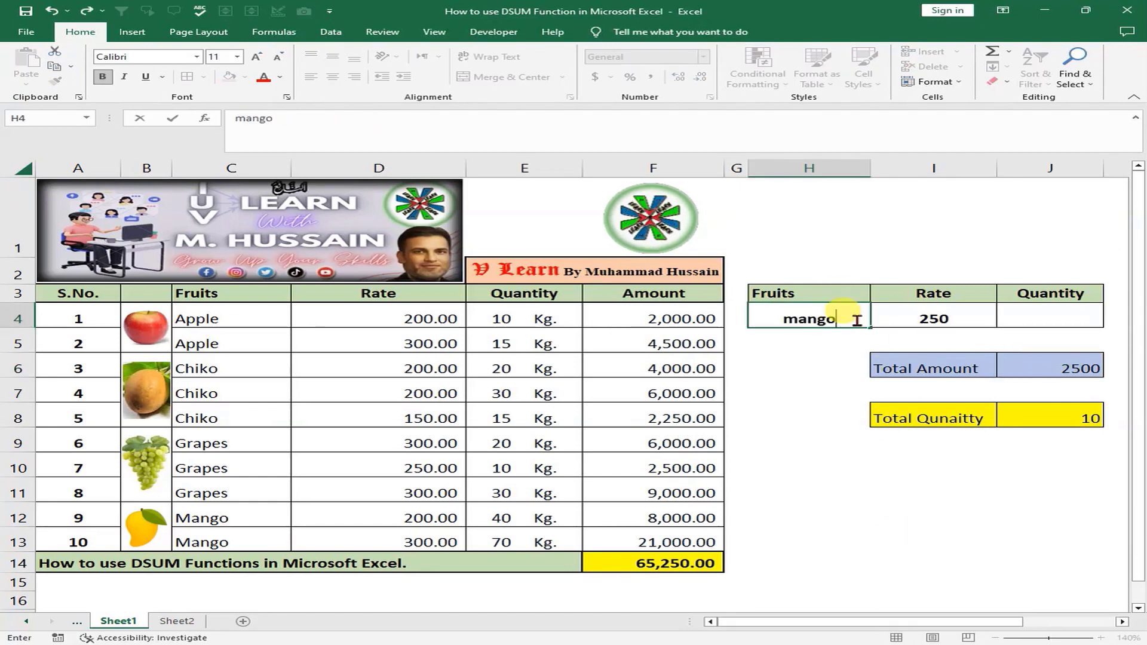
pyautogui.press('Return')
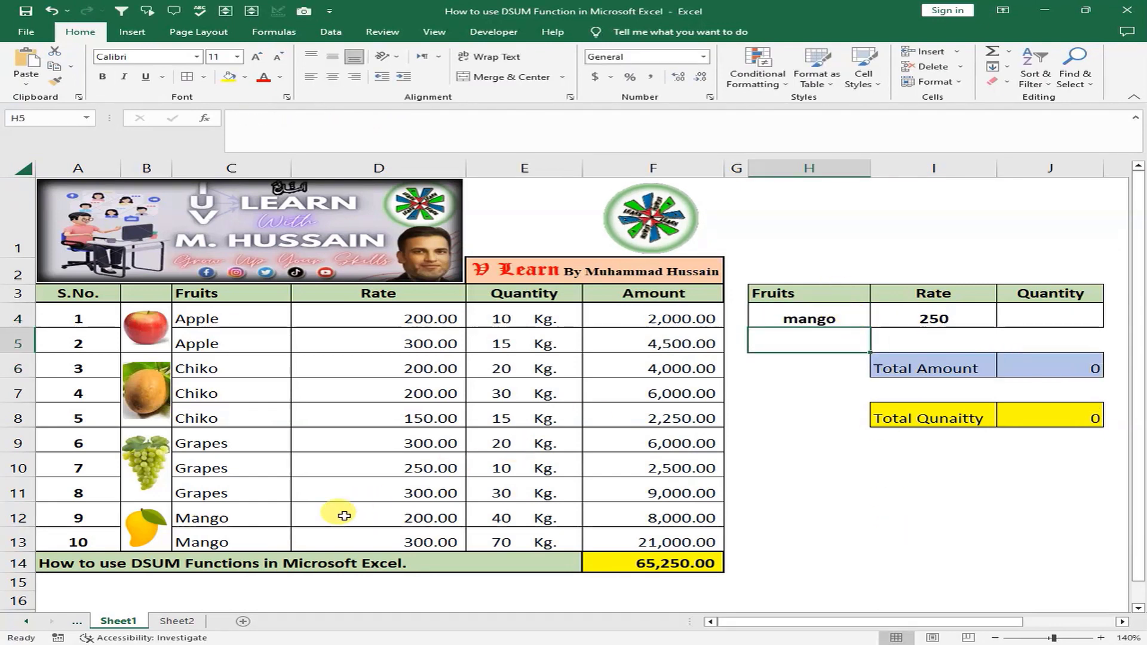
pyautogui.click(383, 517)
pyautogui.click(420, 541)
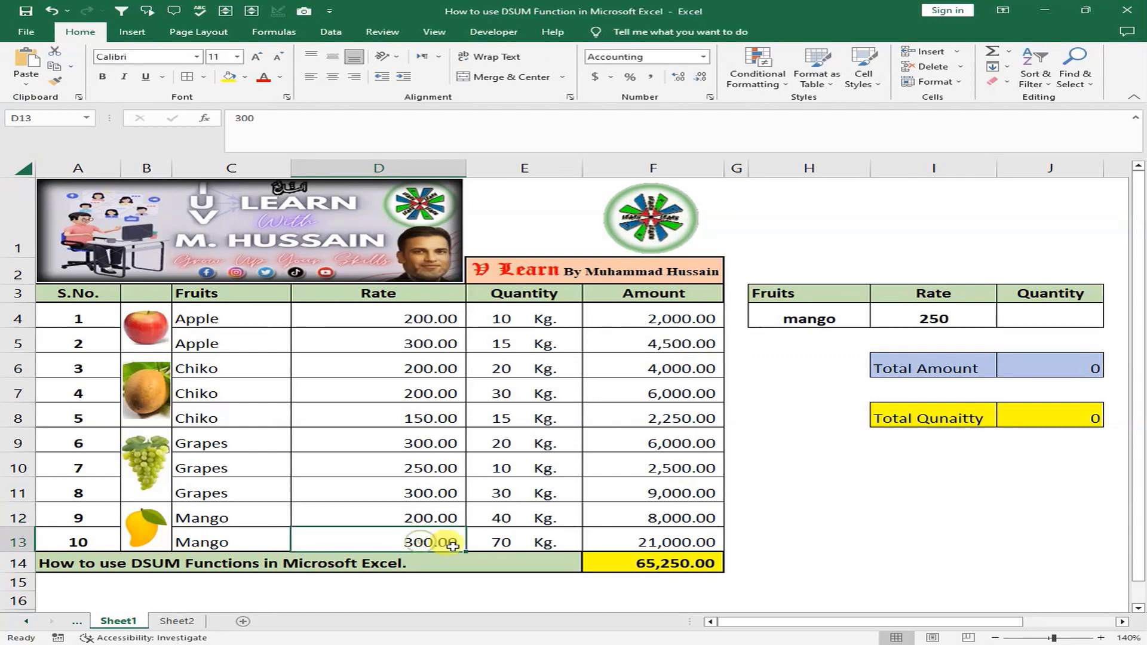
# - Clear the Rate criterion in I4 and check the Mango quantities against the total in J8
pyautogui.click(943, 319)
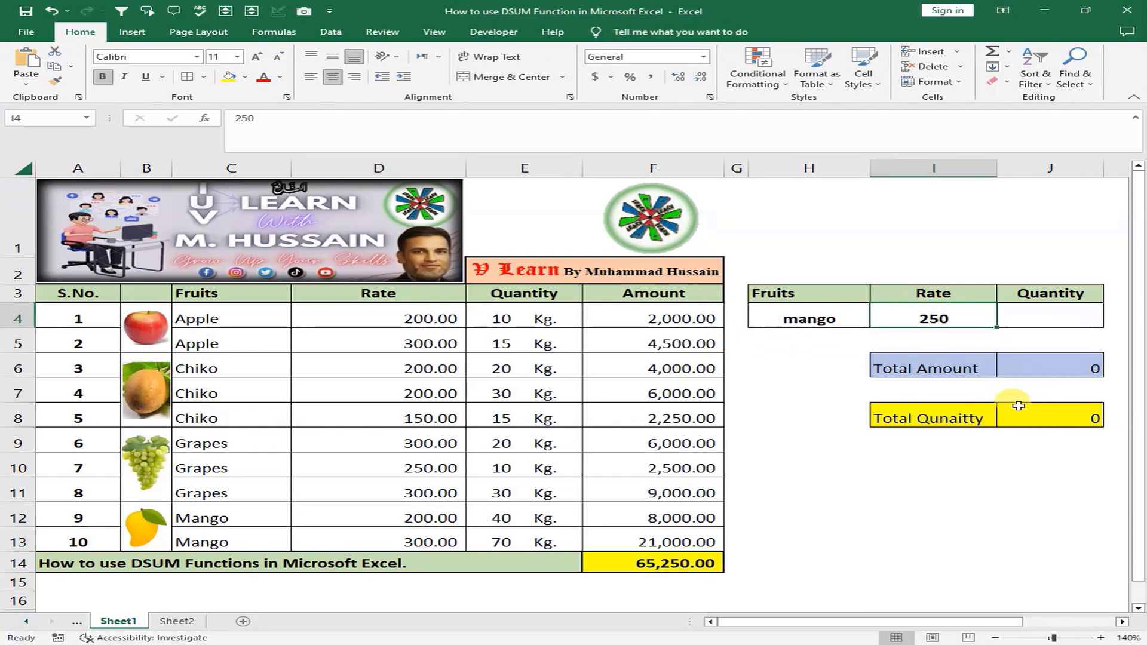
pyautogui.press('Delete')
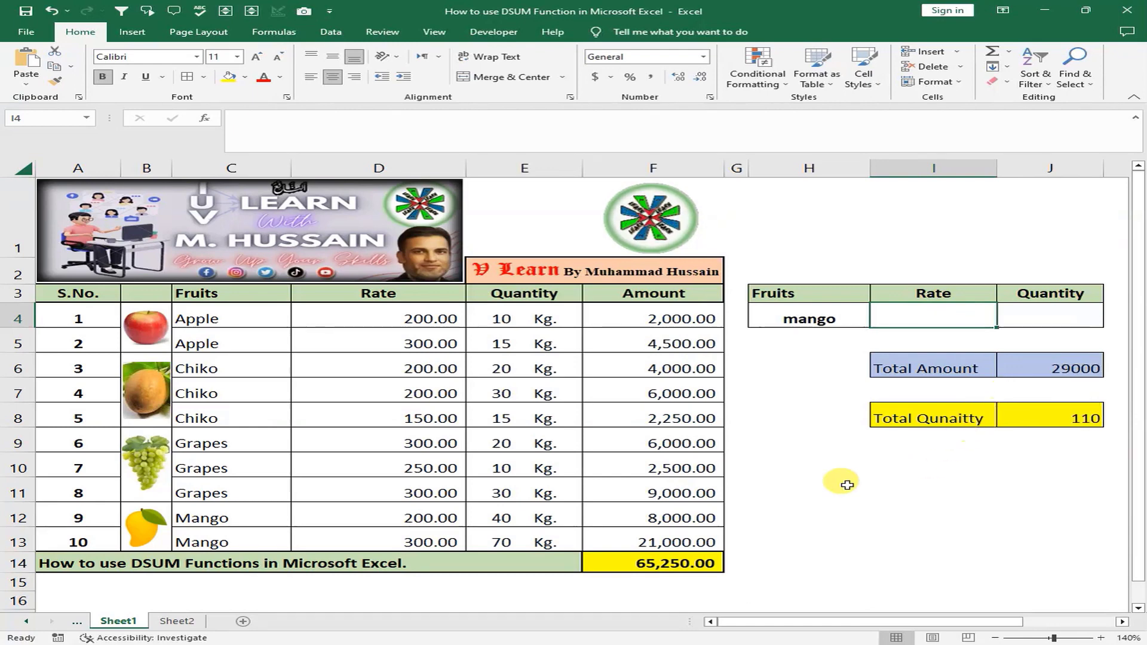
pyautogui.click(509, 542)
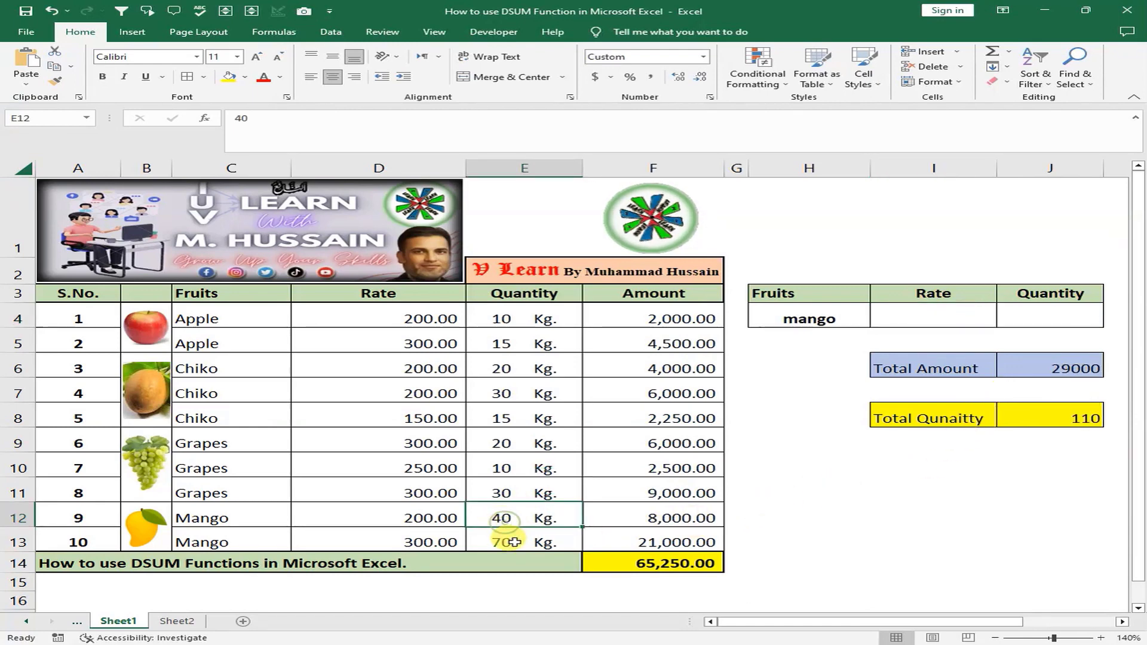
# - Set the Rate criterion in I4 to 200 and compare the matching Mango amount and quantity with J6 and J8
pyautogui.click(958, 319)
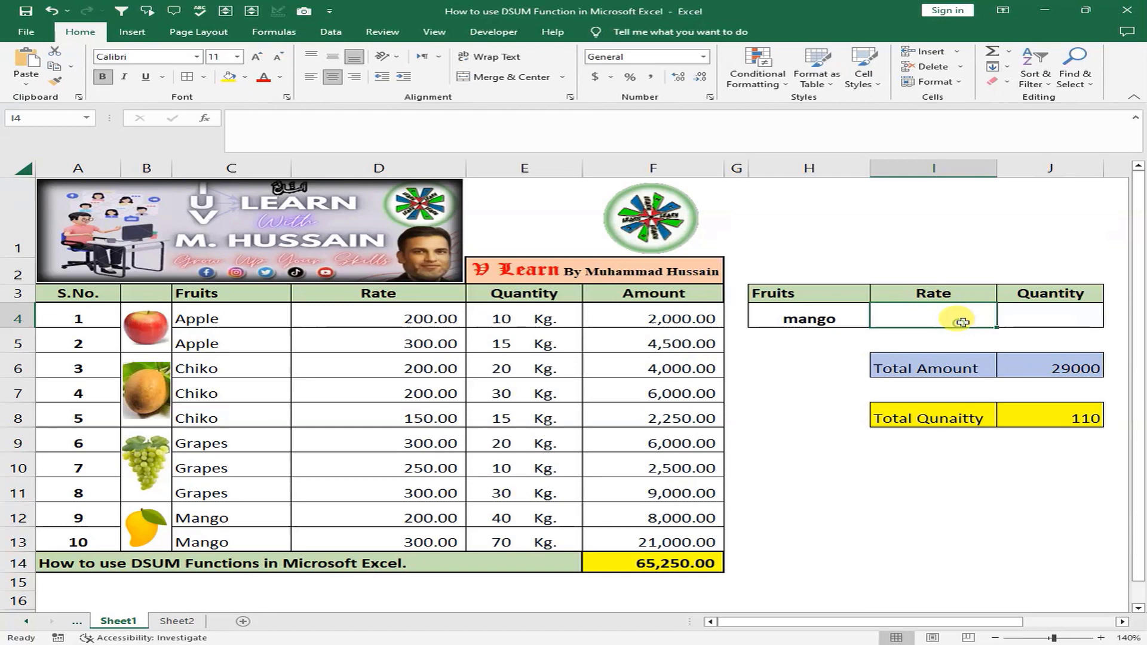
pyautogui.click(1050, 313)
pyautogui.click(956, 312)
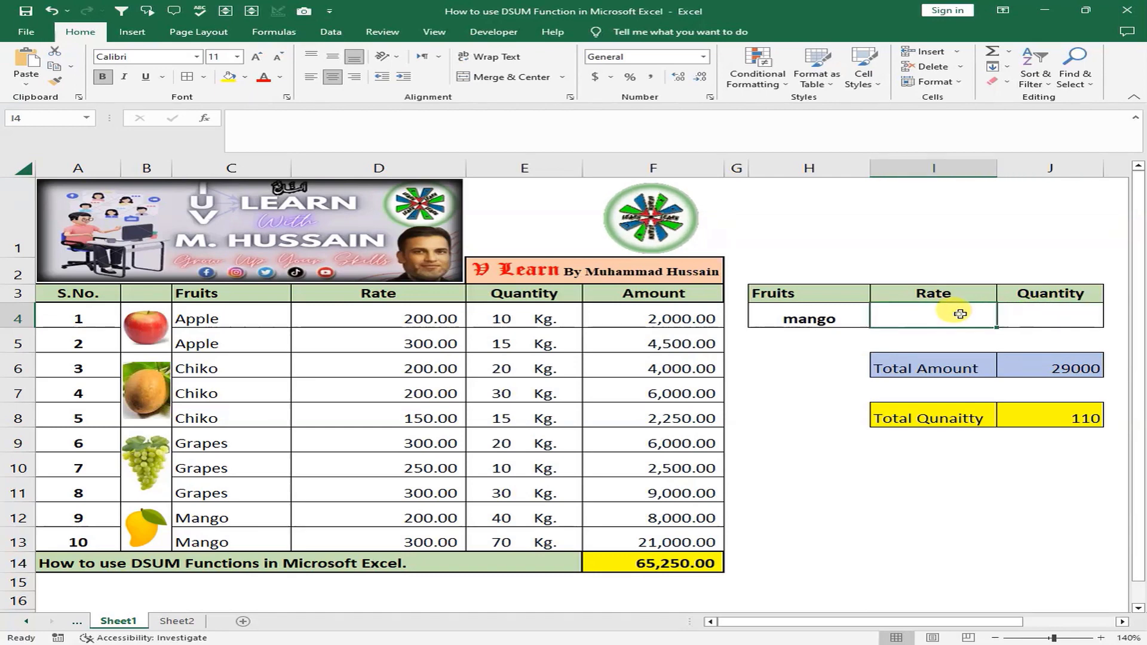
pyautogui.write('200')
pyautogui.press('Return')
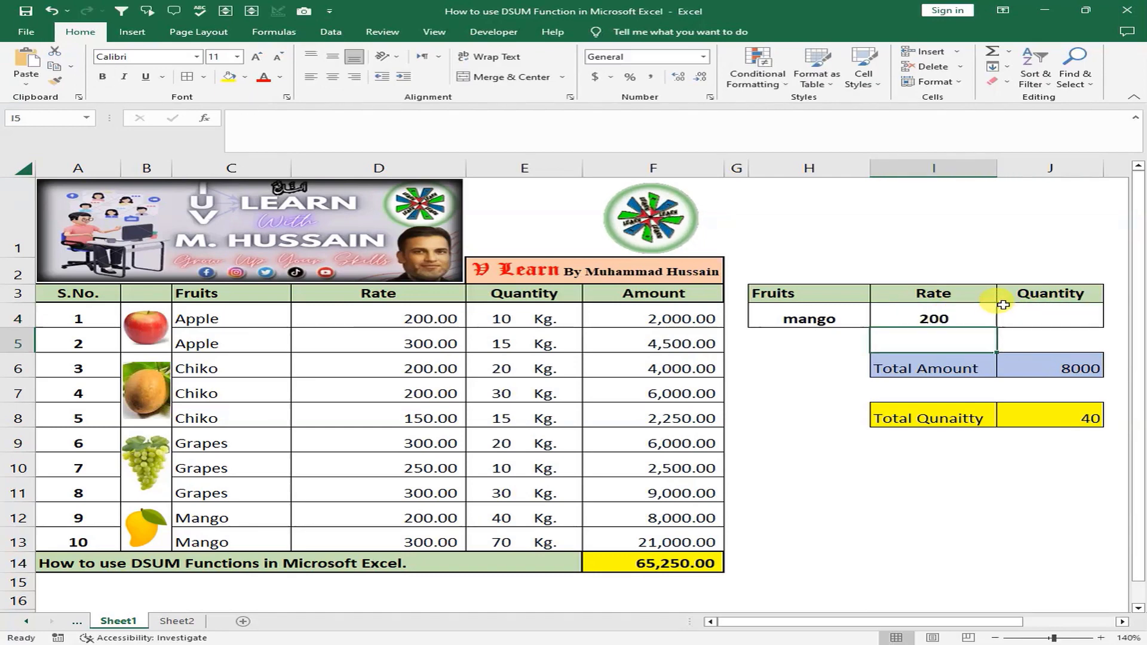
pyautogui.click(659, 523)
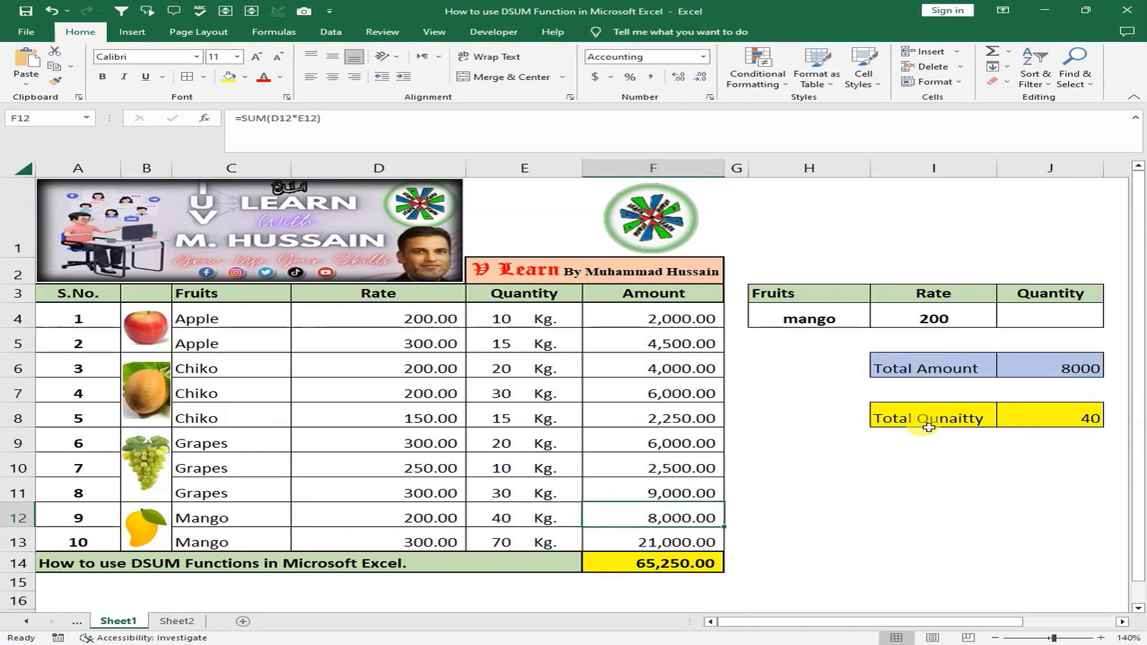
pyautogui.click(1035, 416)
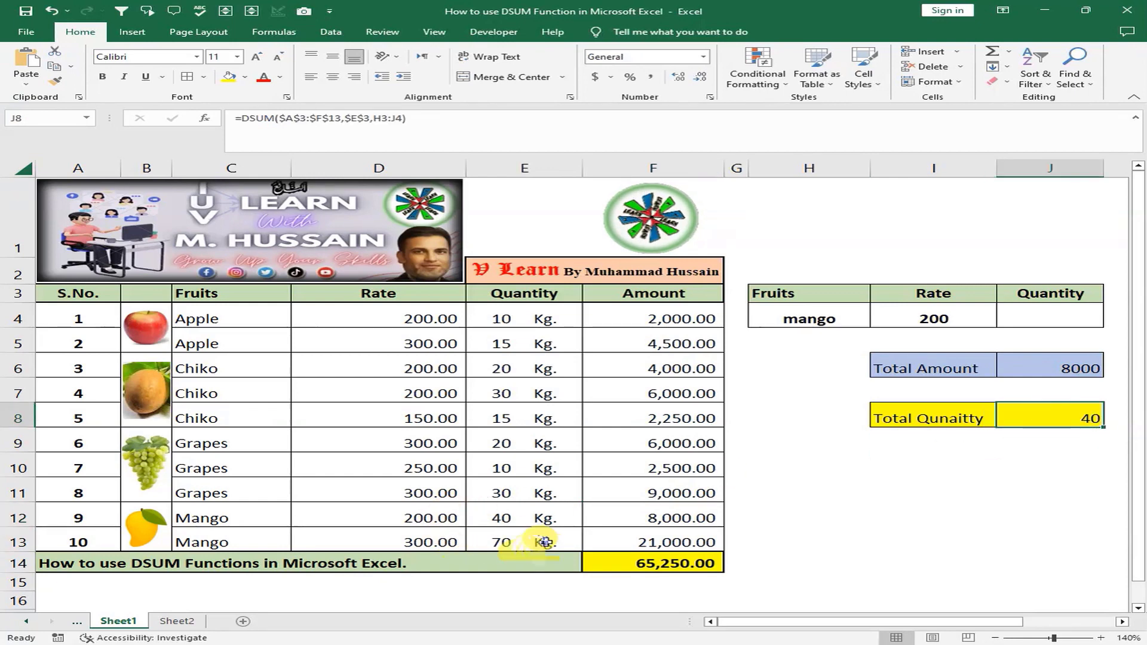
# - Display the Total Amount formula from J6 as text in H12 with the FORMULATEXT function
pyautogui.click(765, 506)
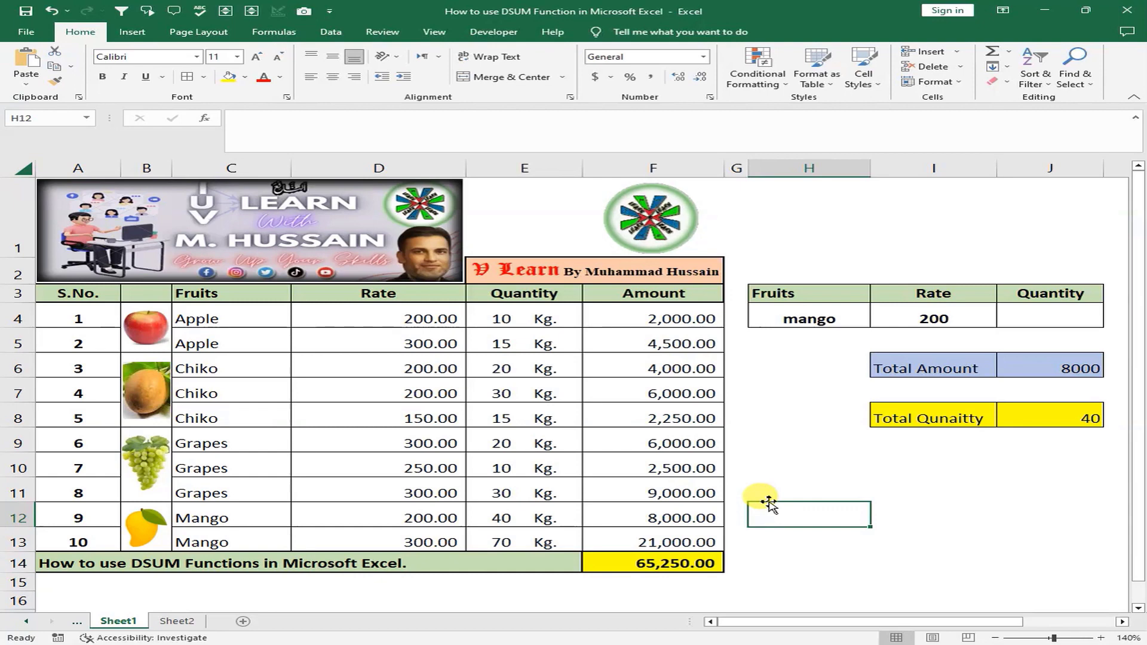
pyautogui.moveTo(769, 504); pyautogui.dragTo(790, 515)
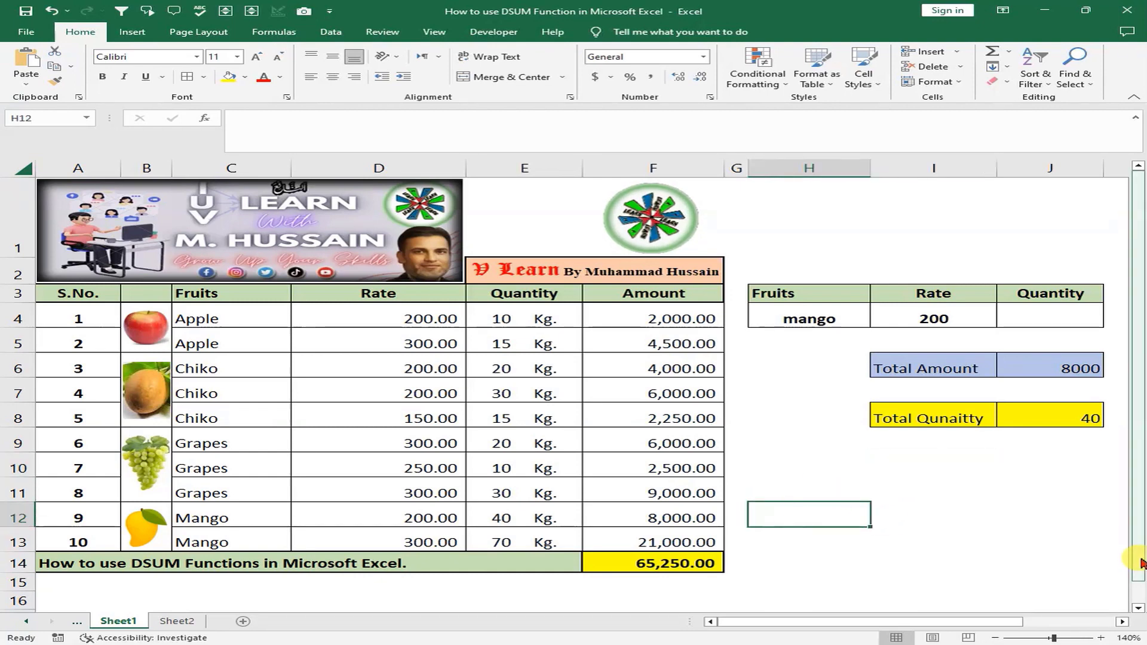
pyautogui.write('=')
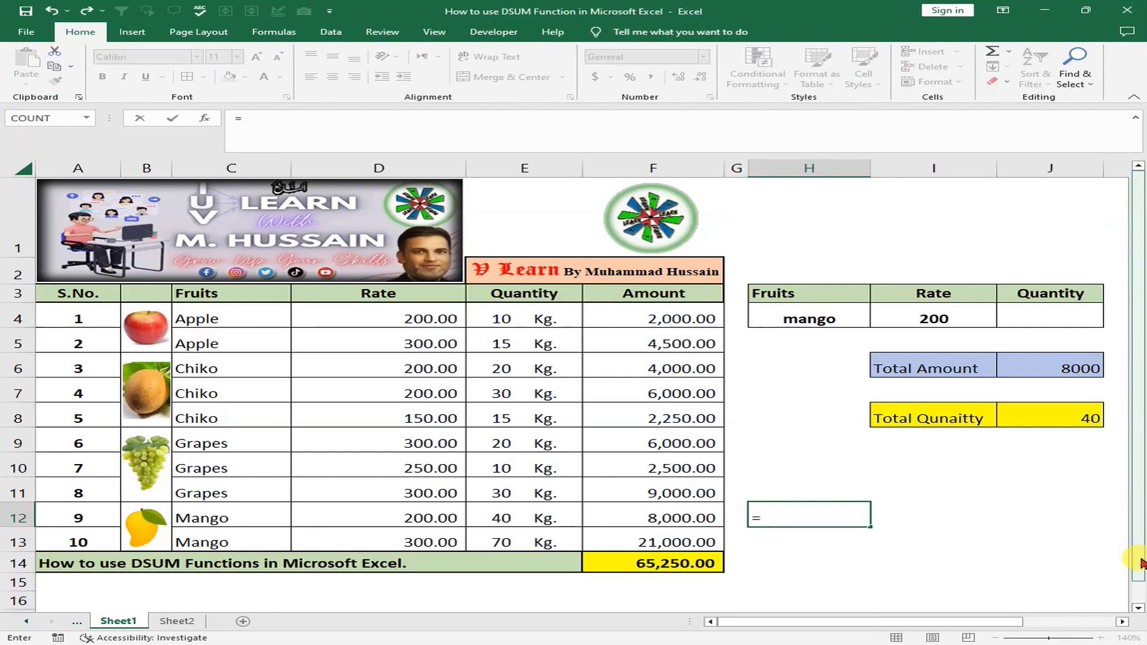
pyautogui.write('D')
pyautogui.press('BackSpace')
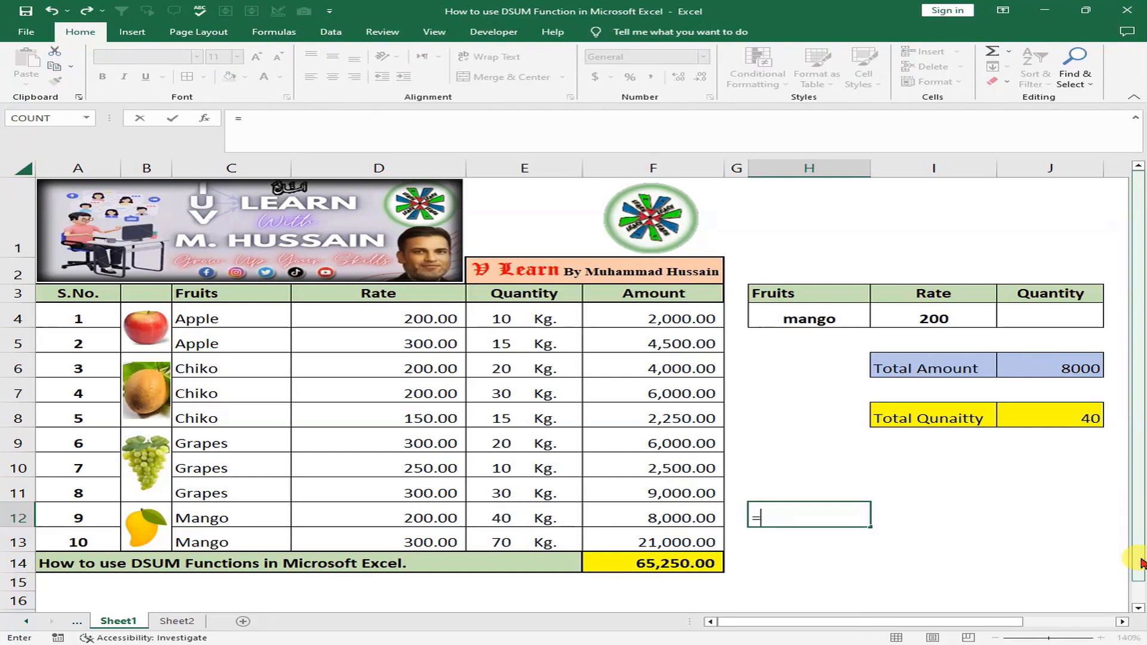
pyautogui.write('FORMULA')
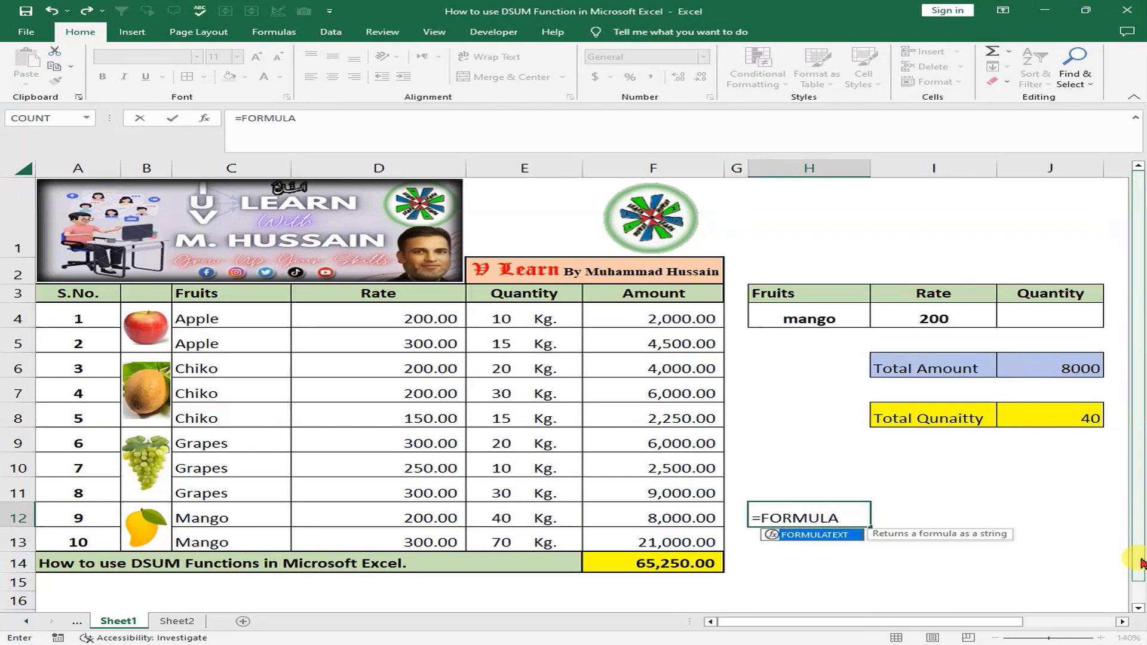
pyautogui.write('T')
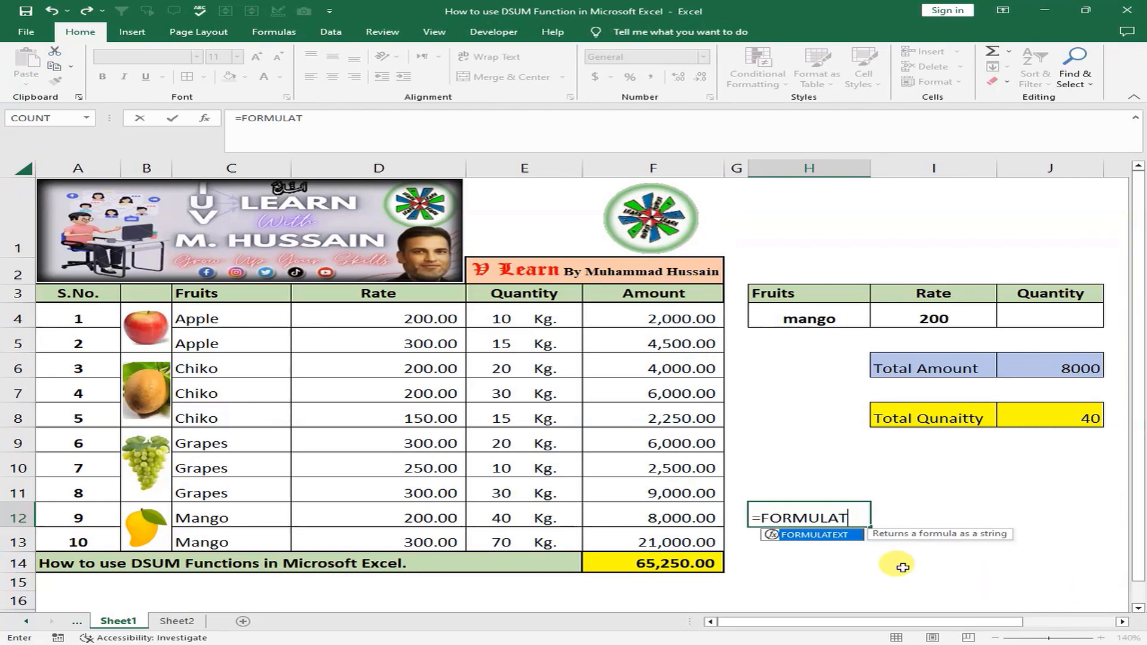
pyautogui.doubleClick(827, 535)
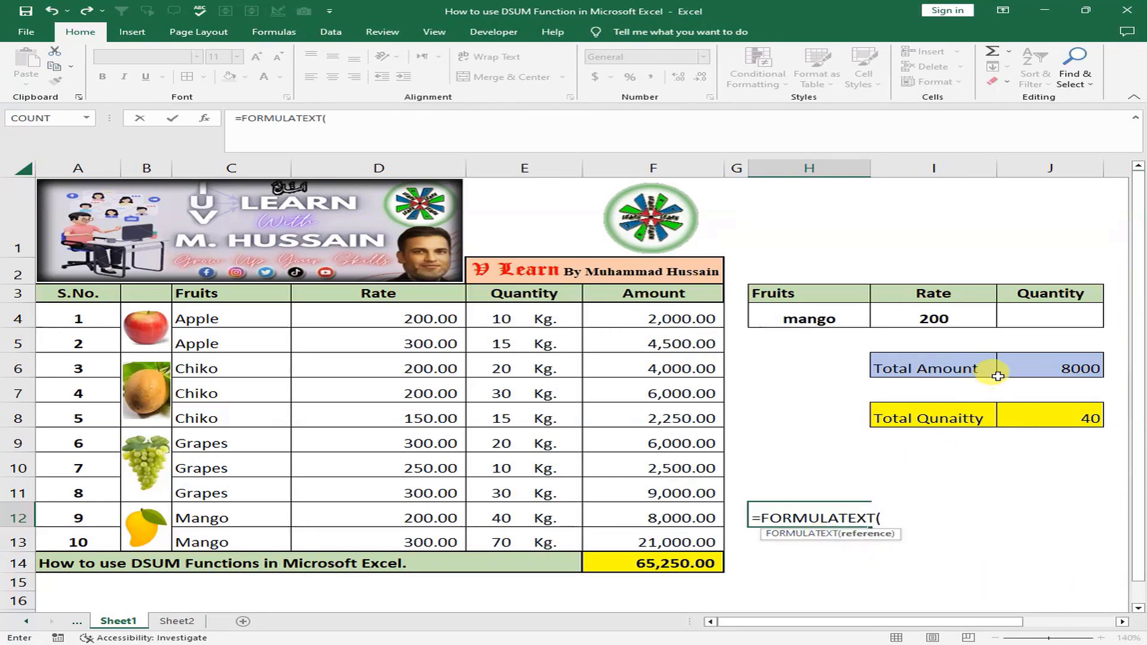
pyautogui.click(1058, 367)
pyautogui.write(')')
pyautogui.press('Return')
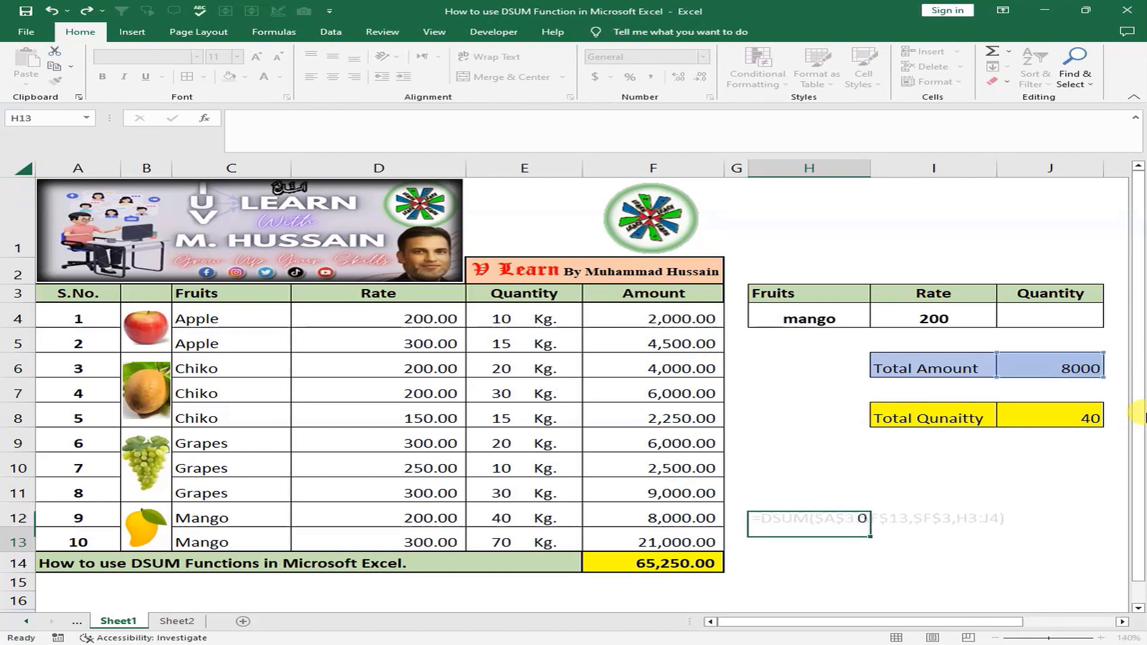
# - Enter the general syntax =DSUM(database, field, criteria) as plain text in H13, below the displayed Total Amount formula
pyautogui.press('Up')
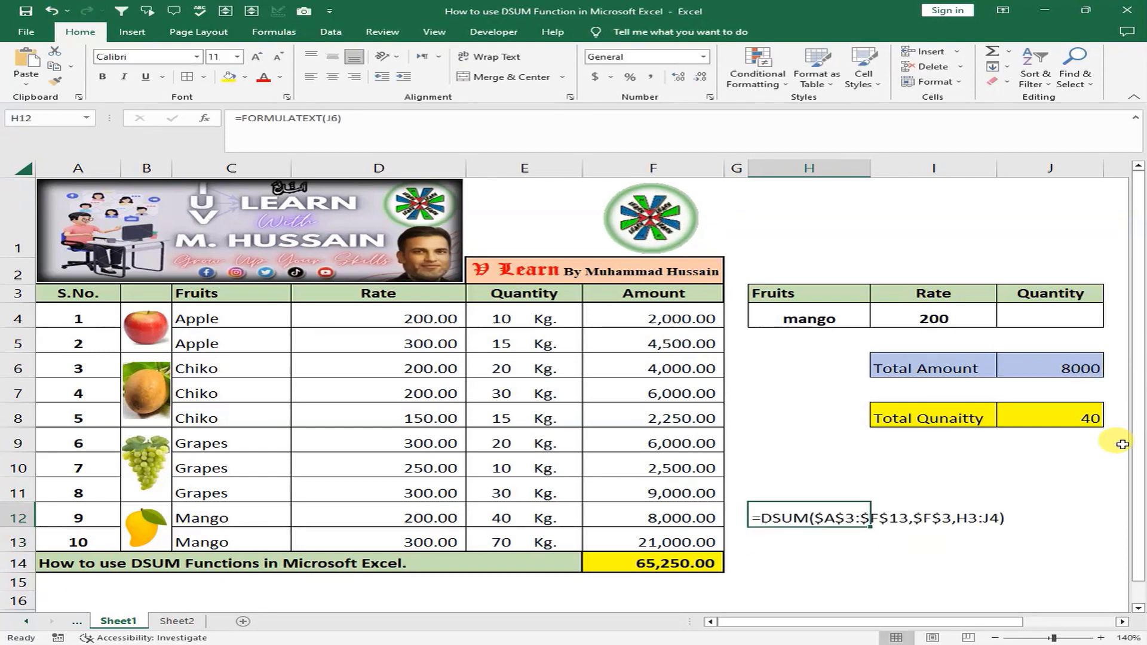
pyautogui.click(772, 542)
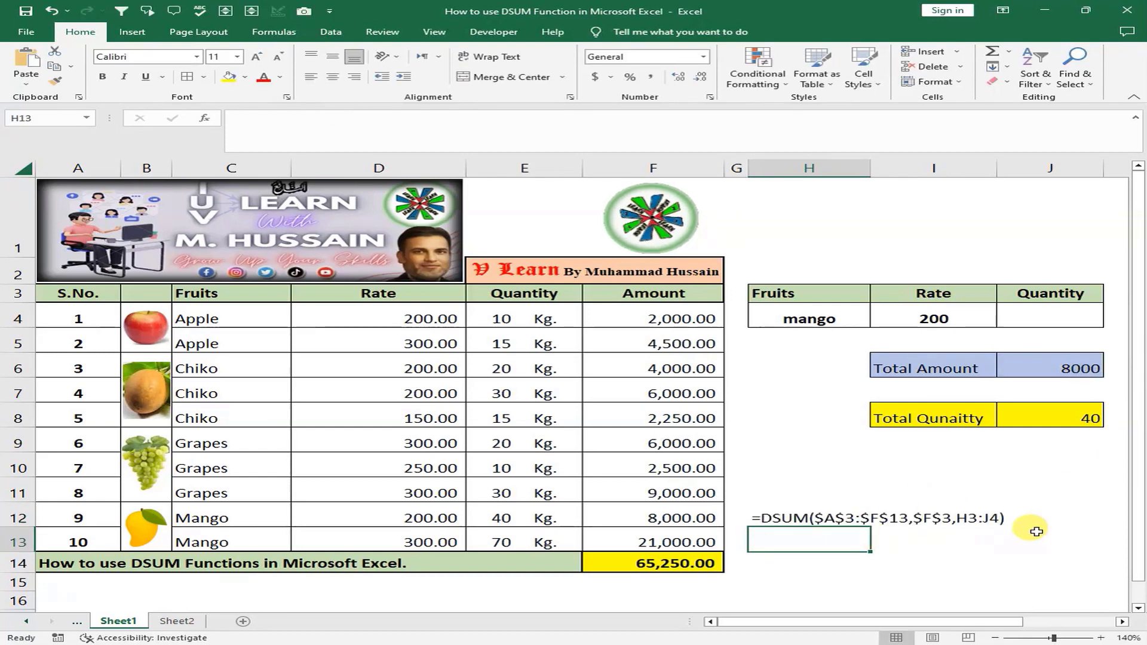
pyautogui.write("'")
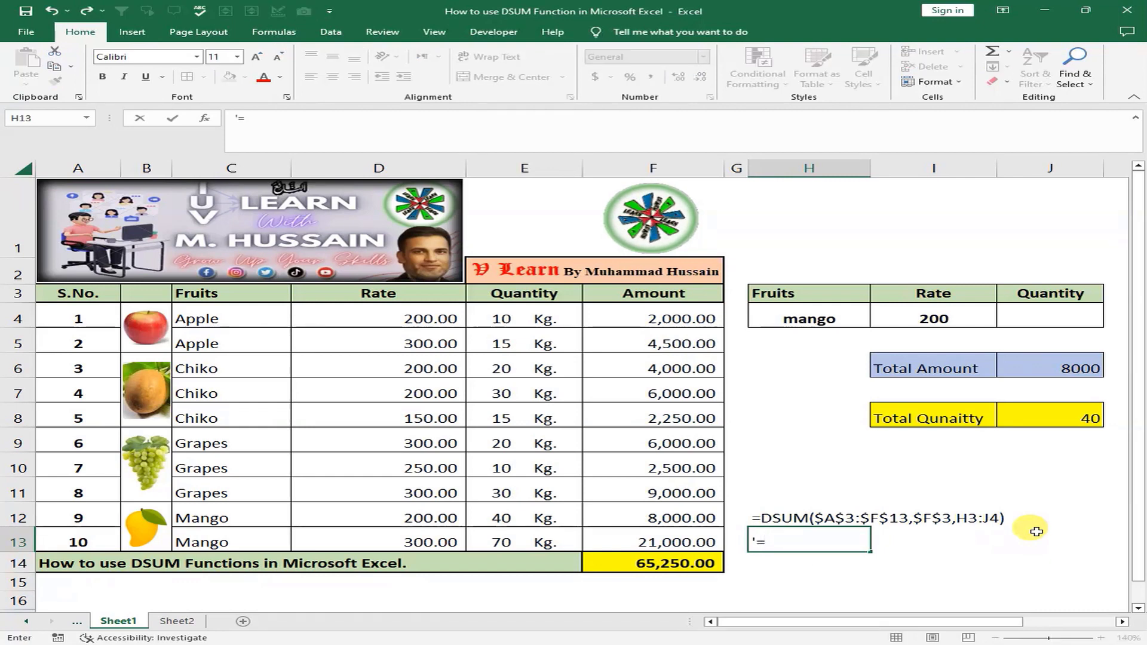
pyautogui.write('=DSUM')
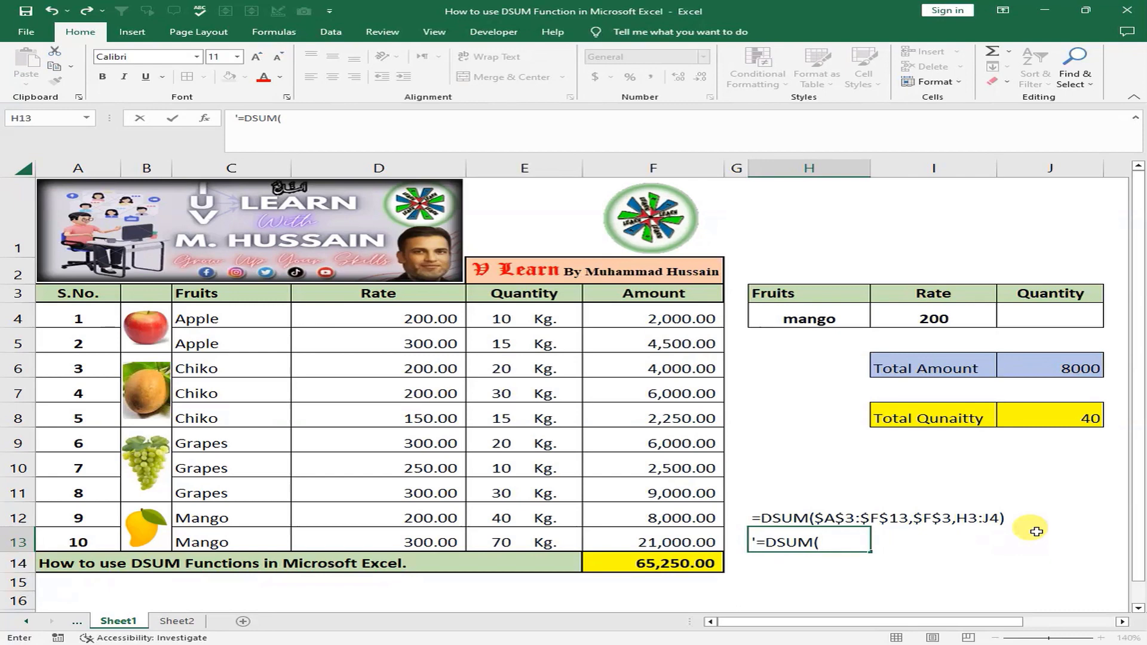
pyautogui.write('(datab')
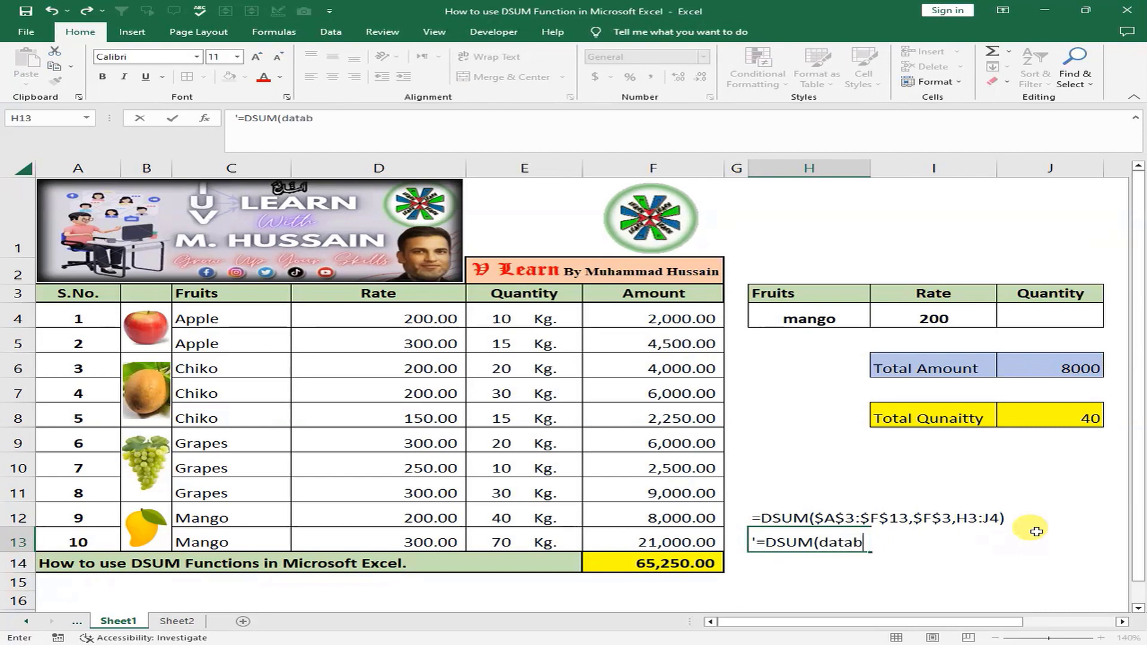
pyautogui.write('ase, filed')
pyautogui.press('BackSpace')
pyautogui.press('BackSpace')
pyautogui.press('BackSpace')
pyautogui.press('BackSpace')
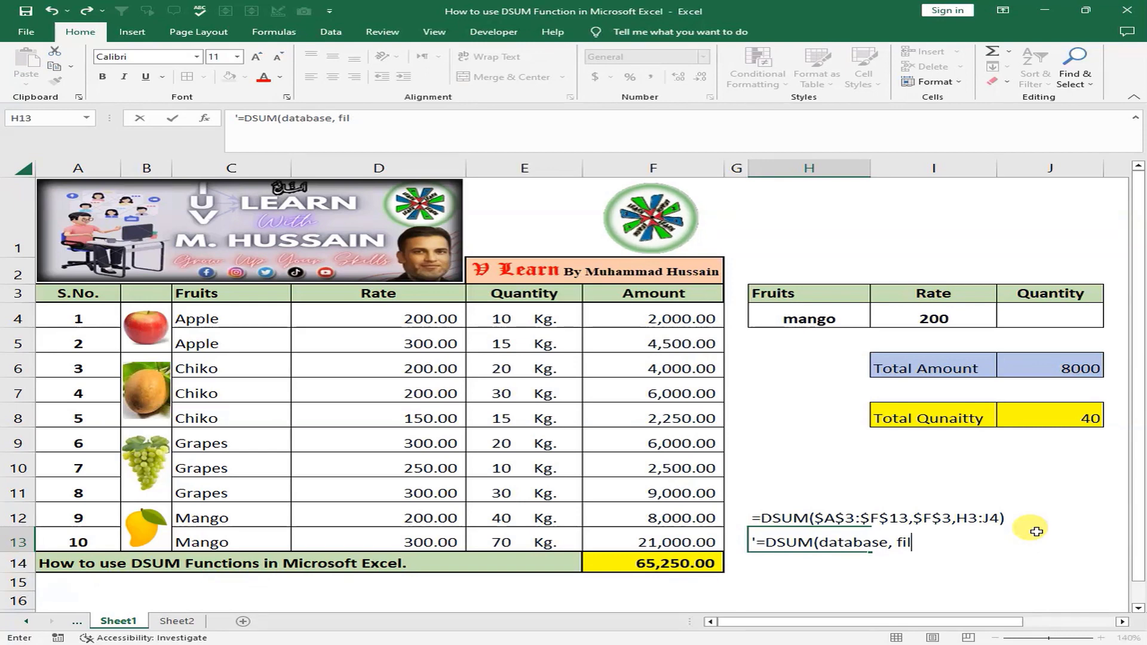
pyautogui.write('ield, c')
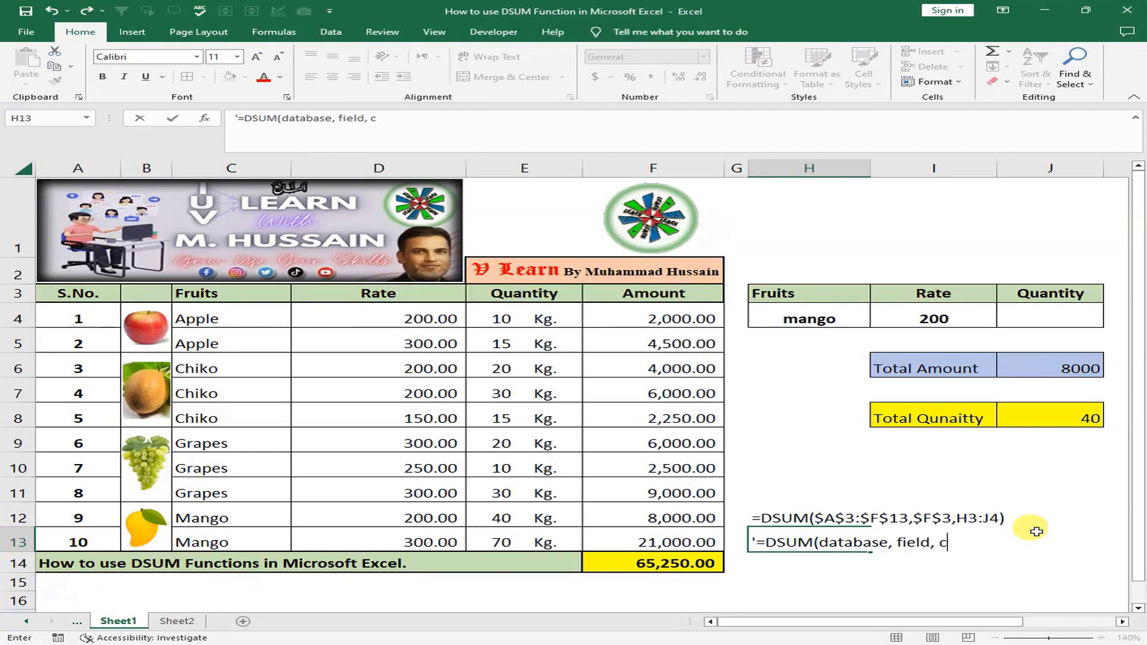
pyautogui.write('riteria')
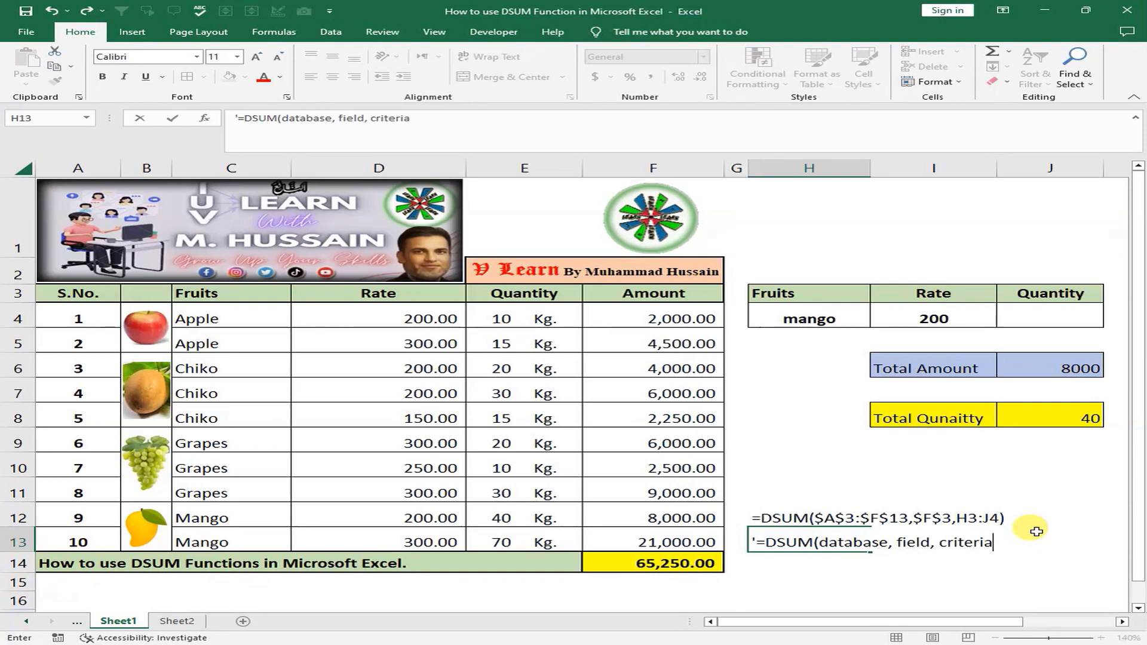
pyautogui.write(')')
pyautogui.press('Return')
pyautogui.press('Up')
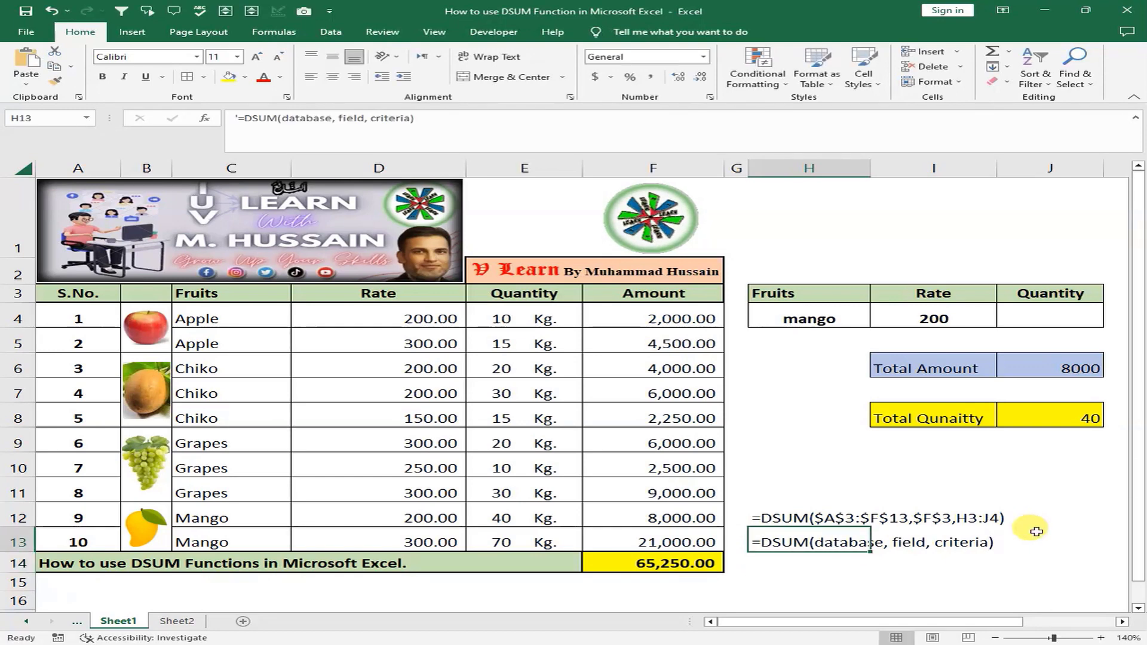
# - Format the DSUM syntax text in H13 as bold with a red font colour
pyautogui.hotkey('ctrl', 'b')
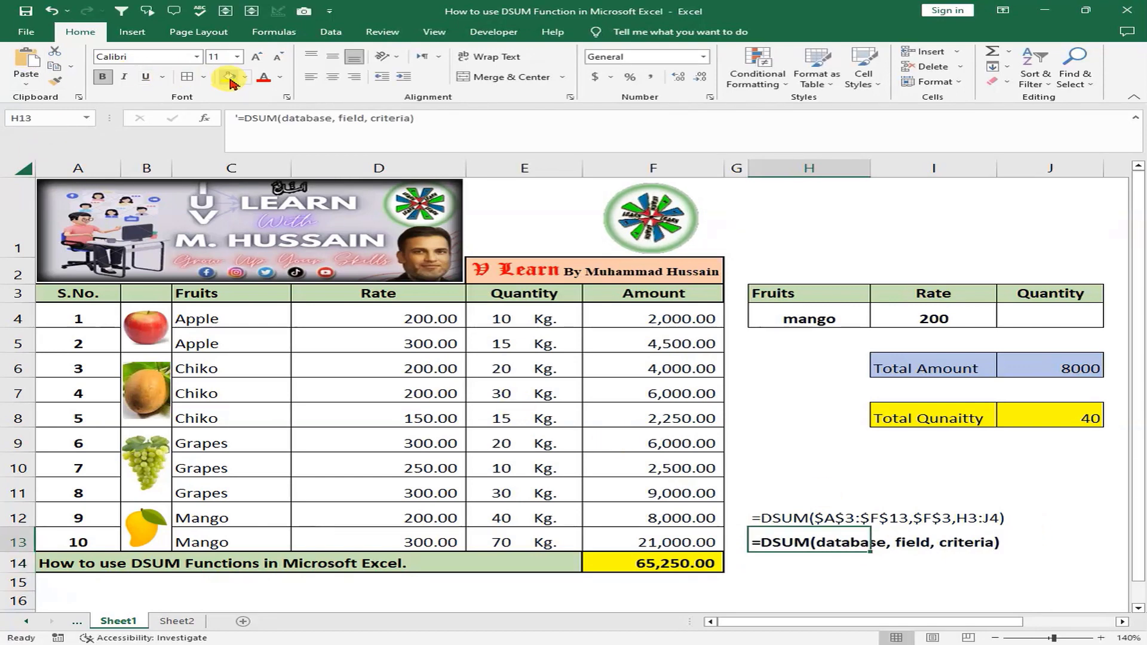
pyautogui.click(264, 78)
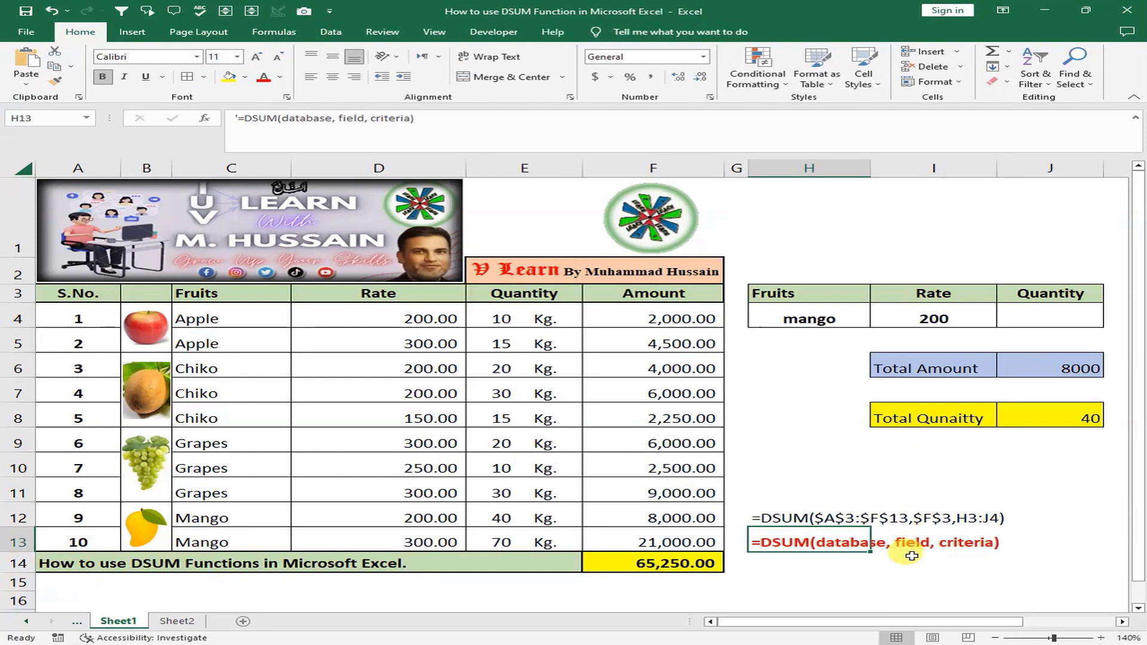
pyautogui.press('Down')
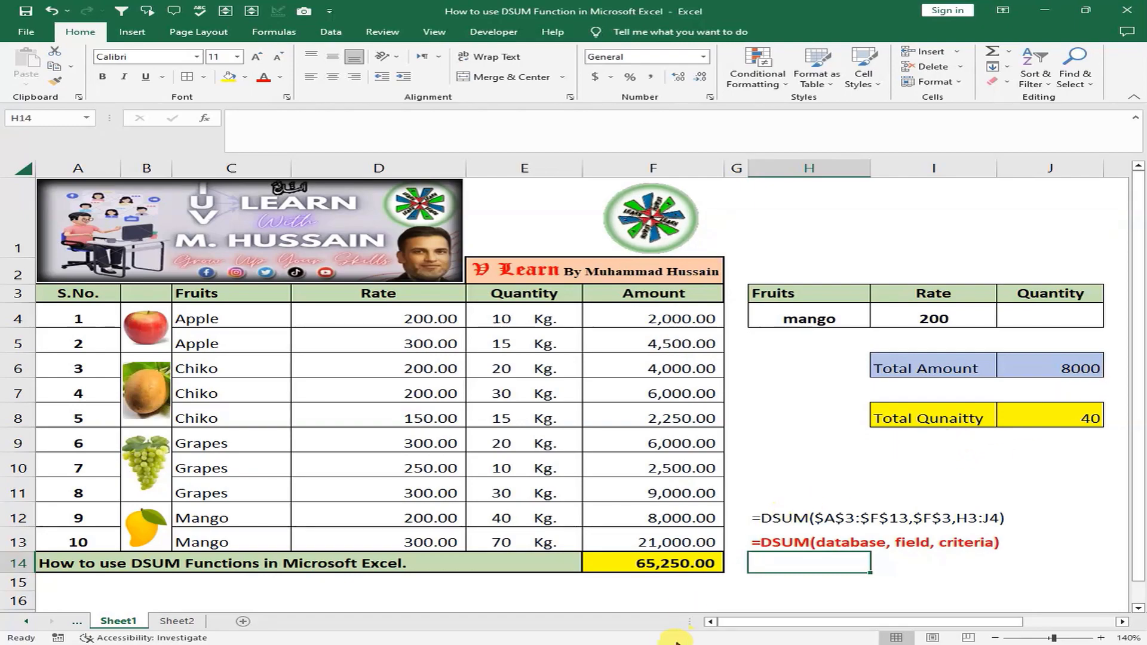
# - Switch to Chrome, search Google for toffeeshare in a new tab, and open the ToffeeShare website
pyautogui.click(639, 644)
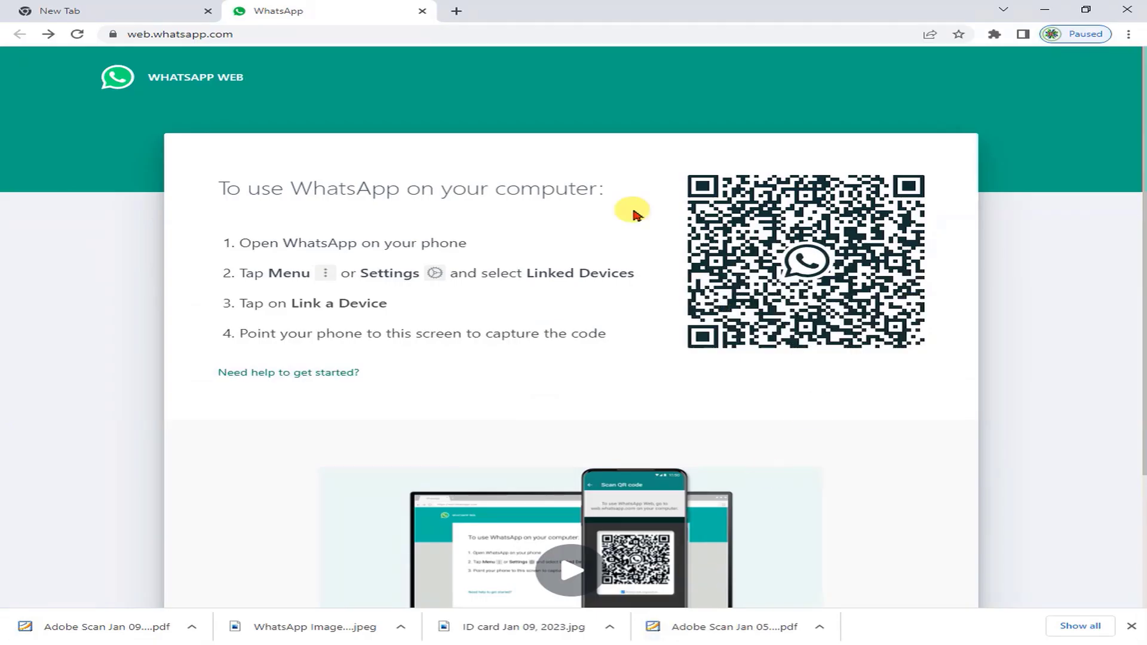
pyautogui.click(457, 11)
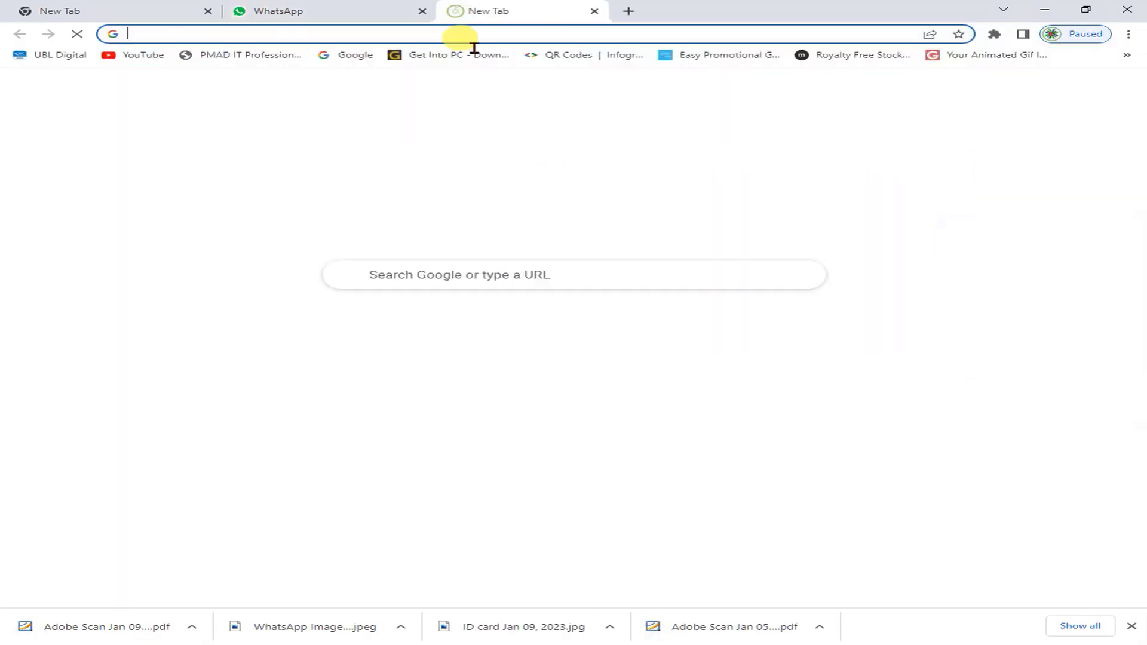
pyautogui.click(569, 274)
pyautogui.write('toff')
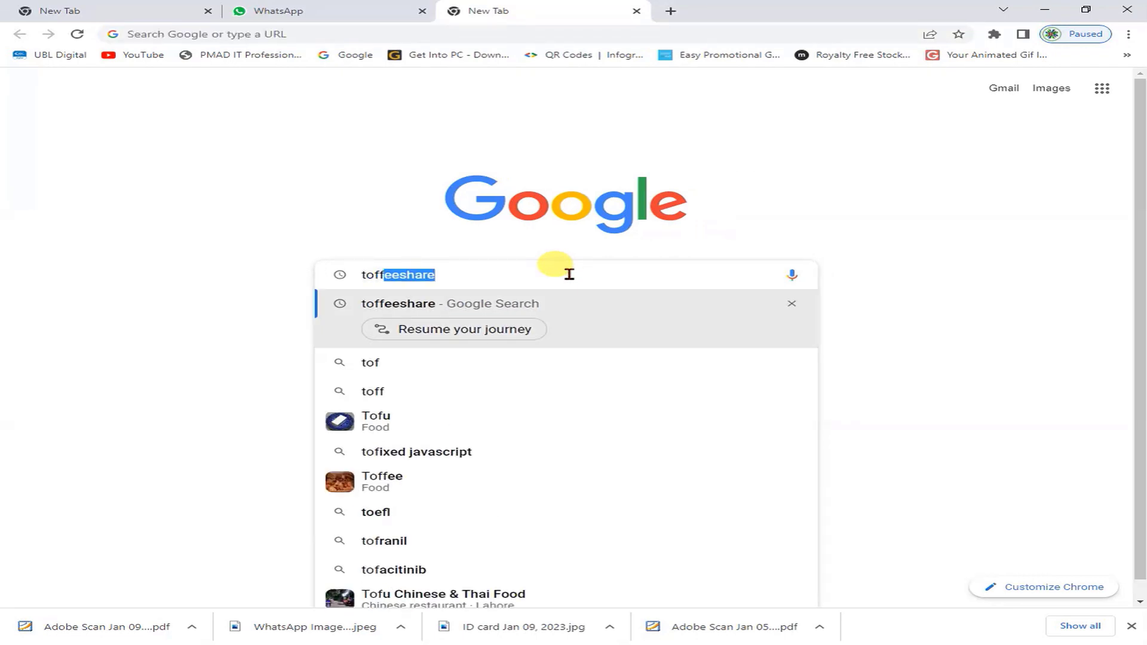
pyautogui.write('eeshare')
pyautogui.press('Return')
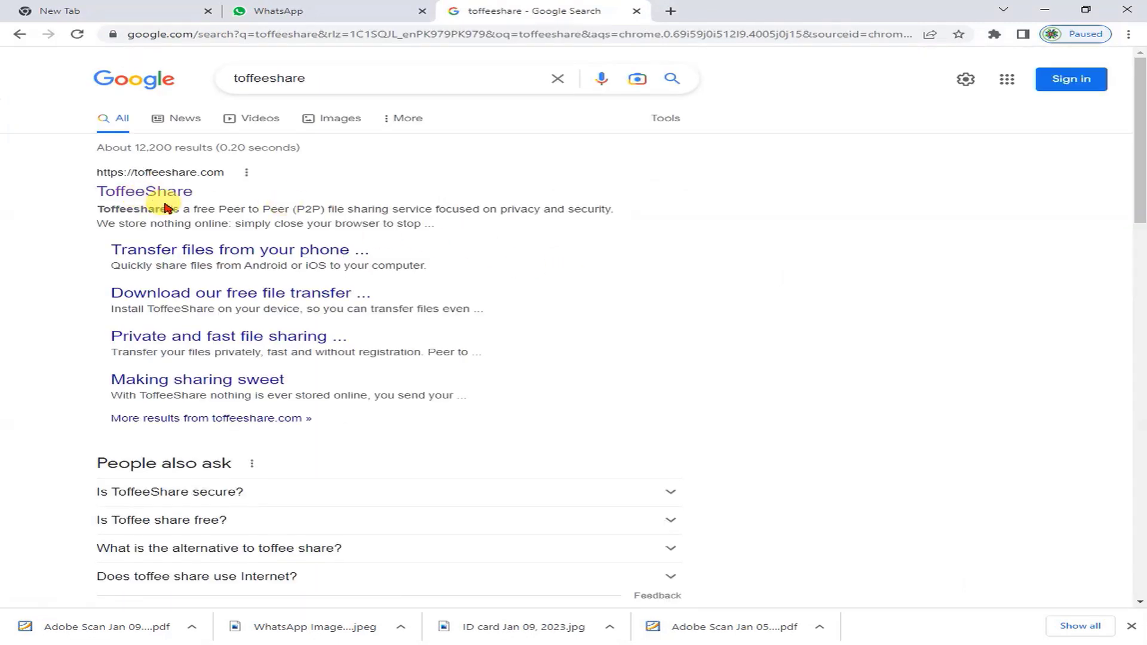
pyautogui.click(180, 197)
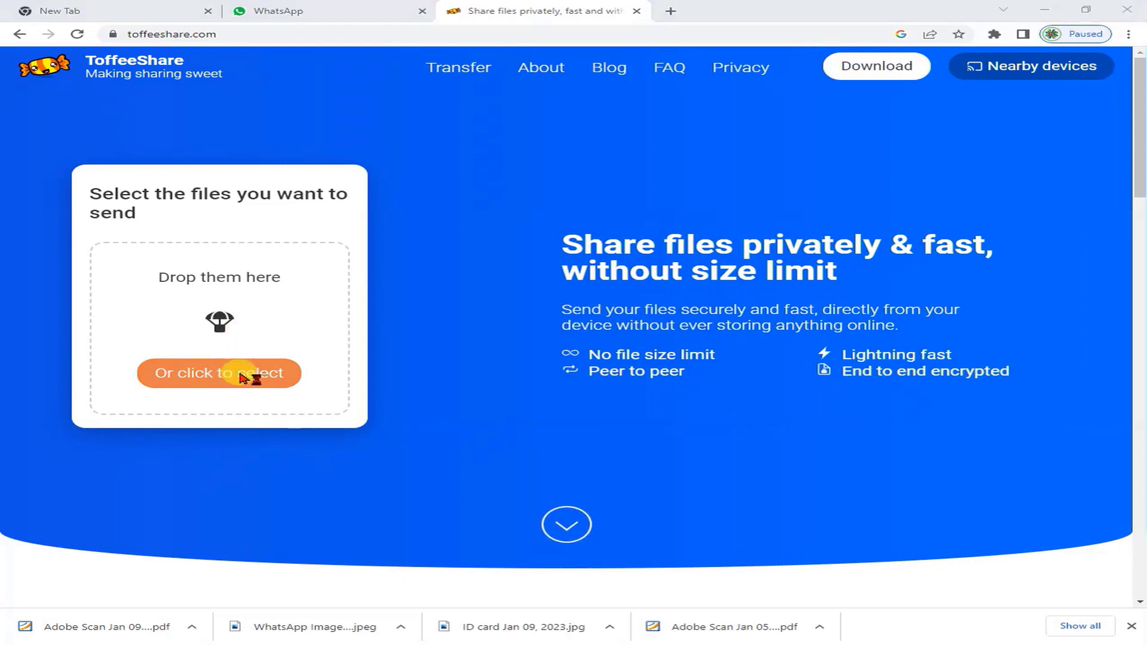
# - Start selecting a file to send and browse to E:\Softwares\Microsoft Windows 10 Home and Pro x64 Clean ISO
pyautogui.click(242, 376)
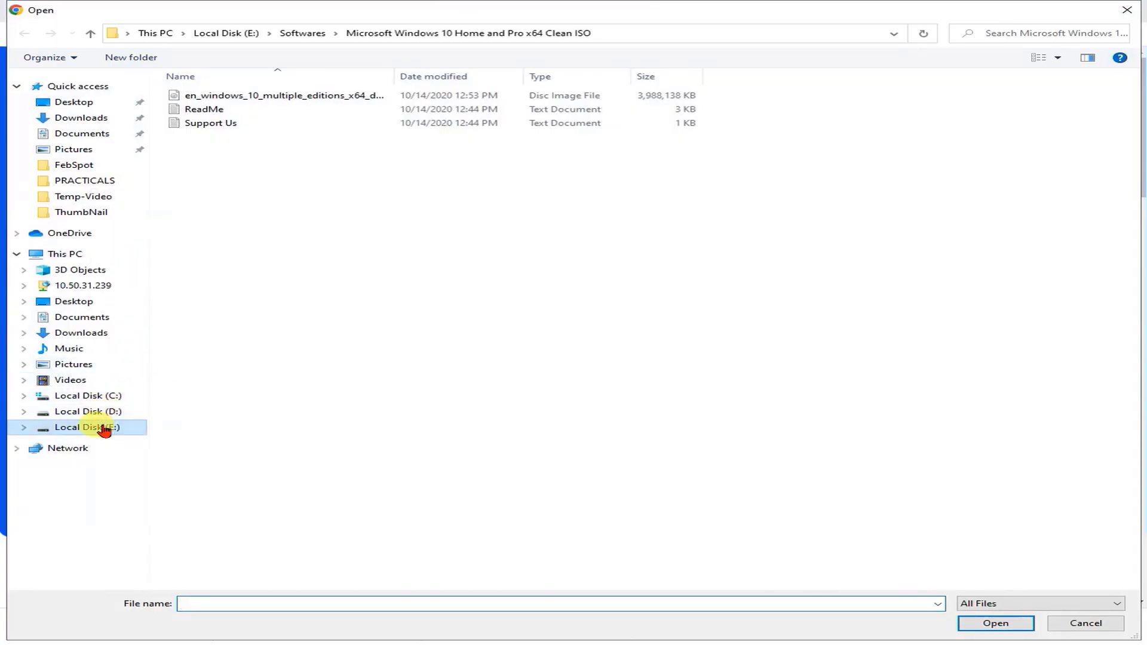
pyautogui.click(303, 238)
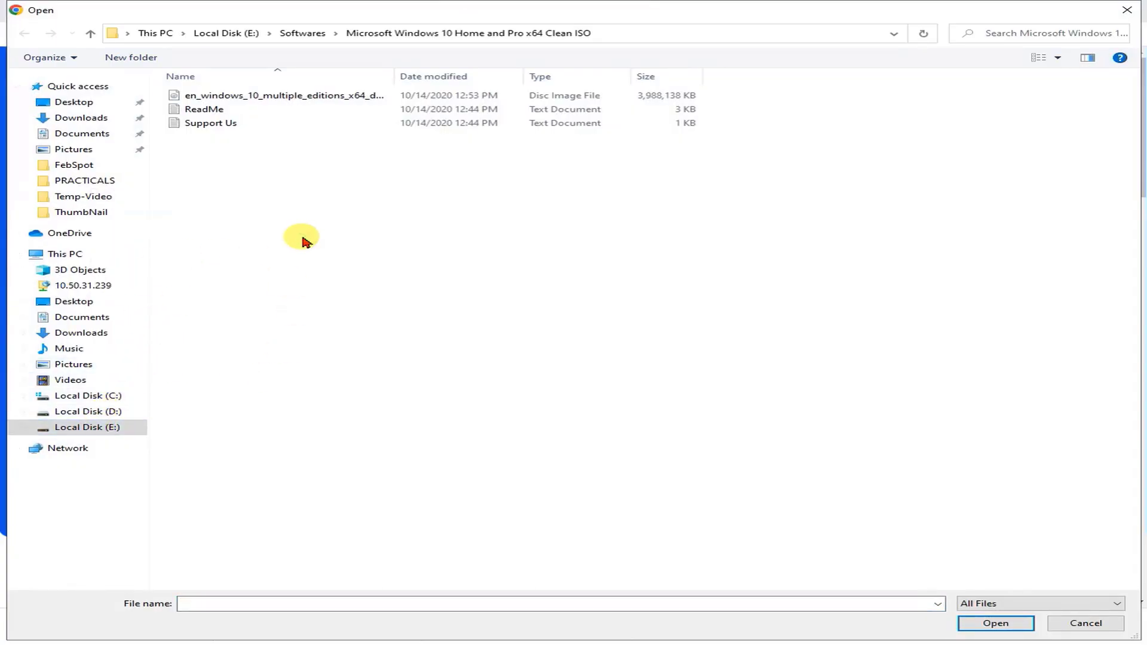
pyautogui.press('BackSpace')
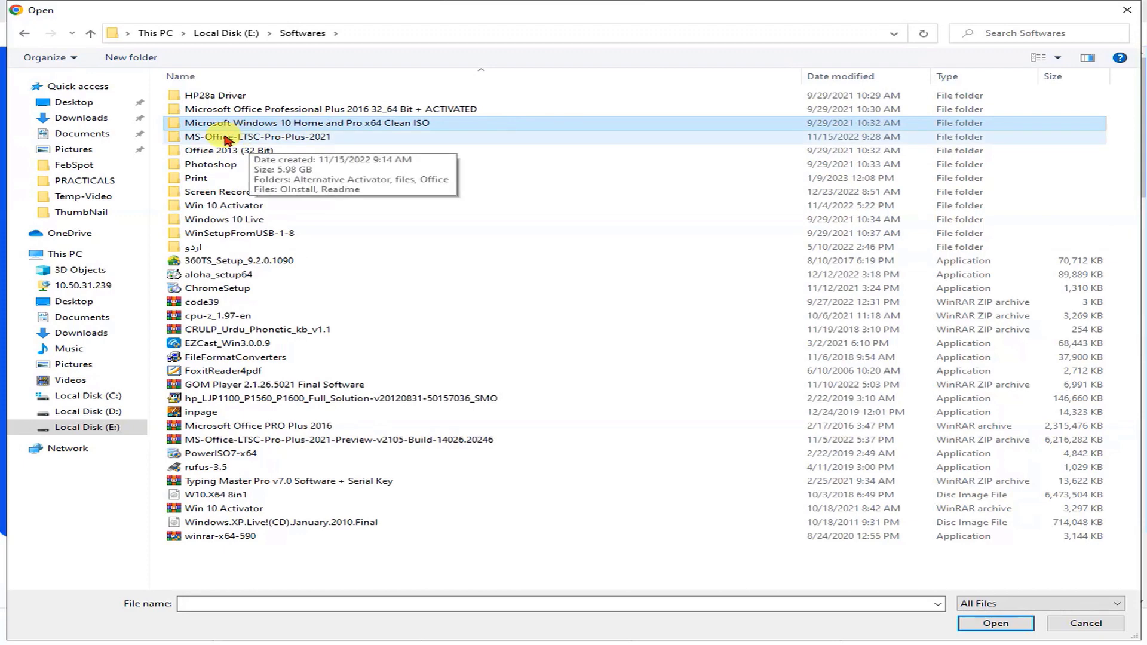
pyautogui.doubleClick(242, 122)
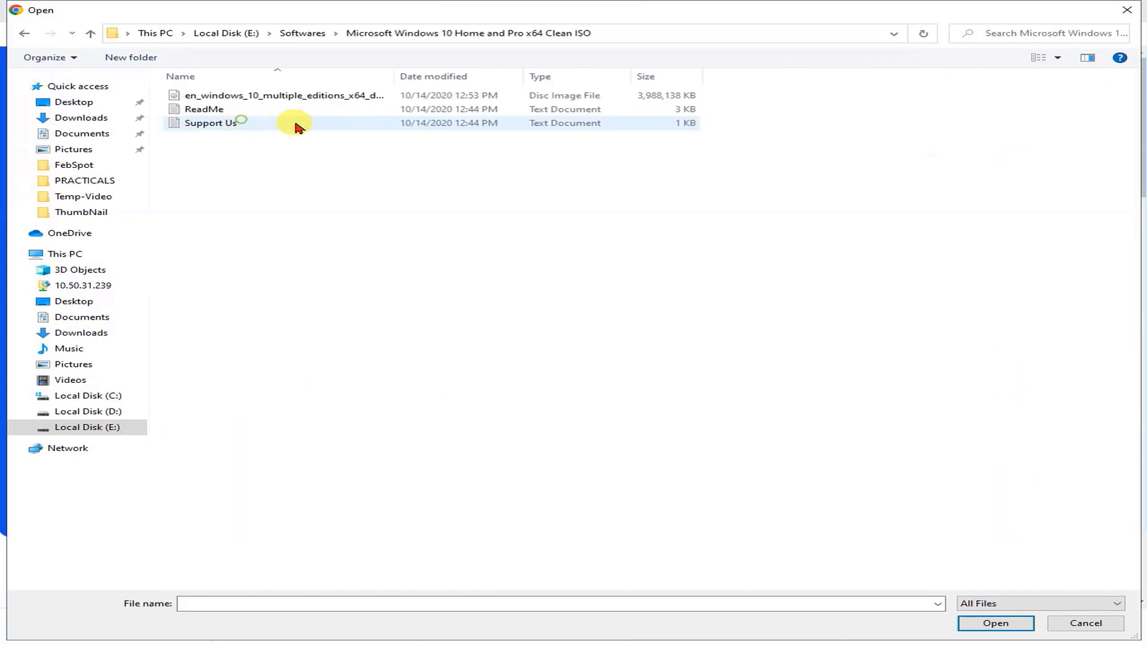
# - Check the file size of the Windows 10 disc image in its properties
pyautogui.click(296, 100)
pyautogui.rightClick(297, 102)
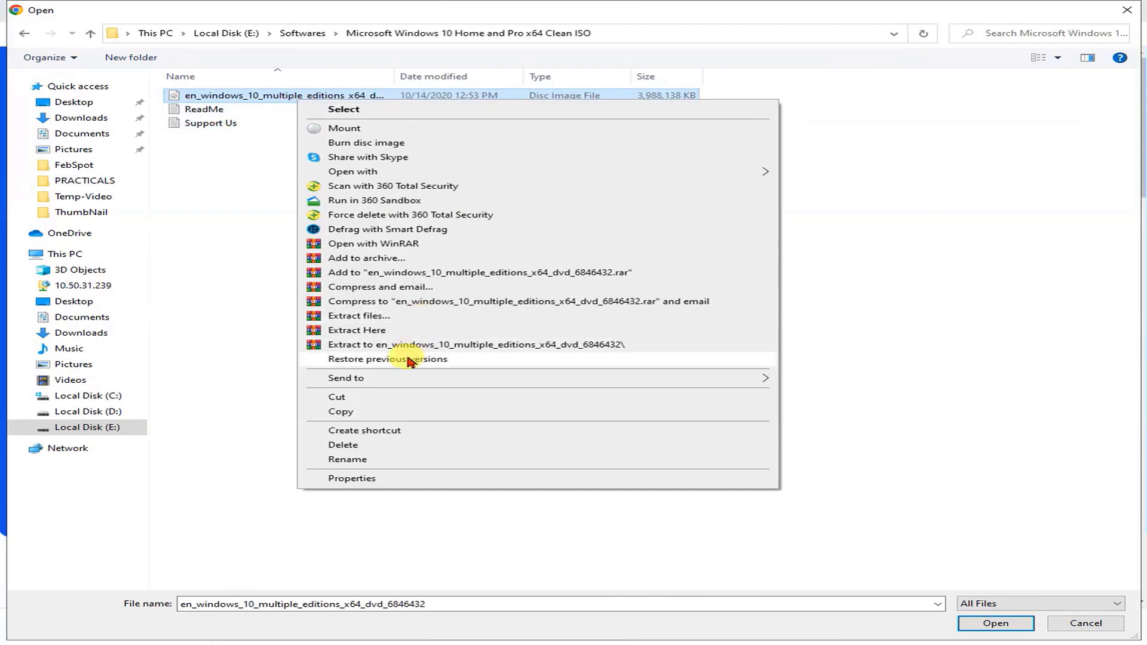
pyautogui.click(352, 478)
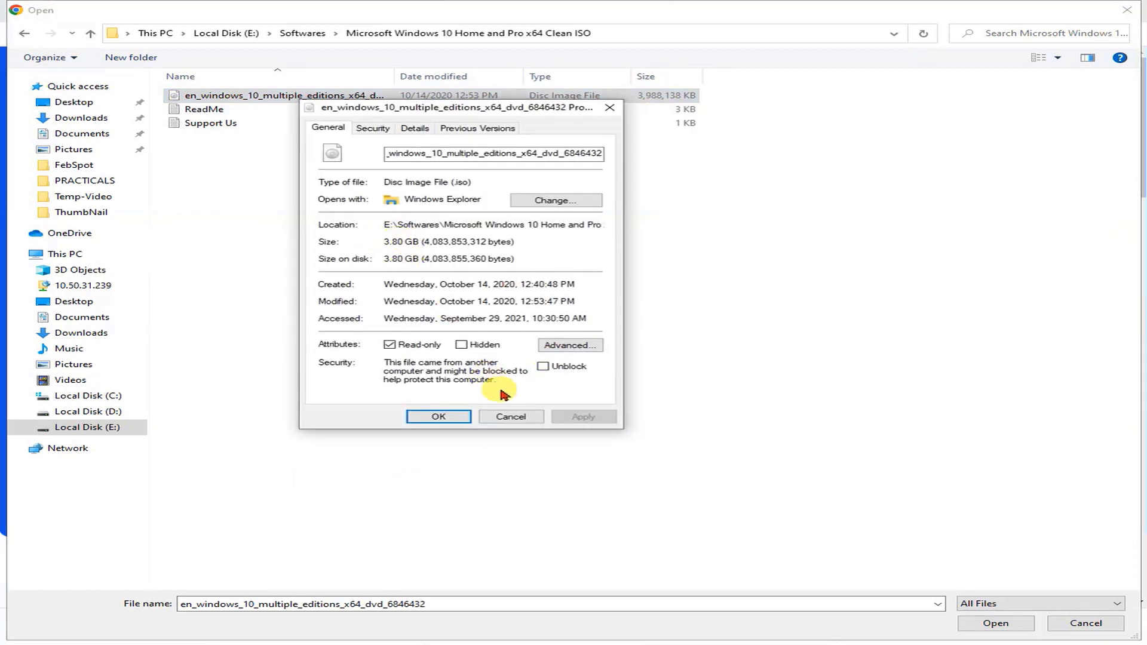
pyautogui.click(511, 416)
# - Choose the disc image en_windows_10_multiple_editions_x64_dvd_6846432 as the file to share with ToffeeShare
pyautogui.click(300, 97)
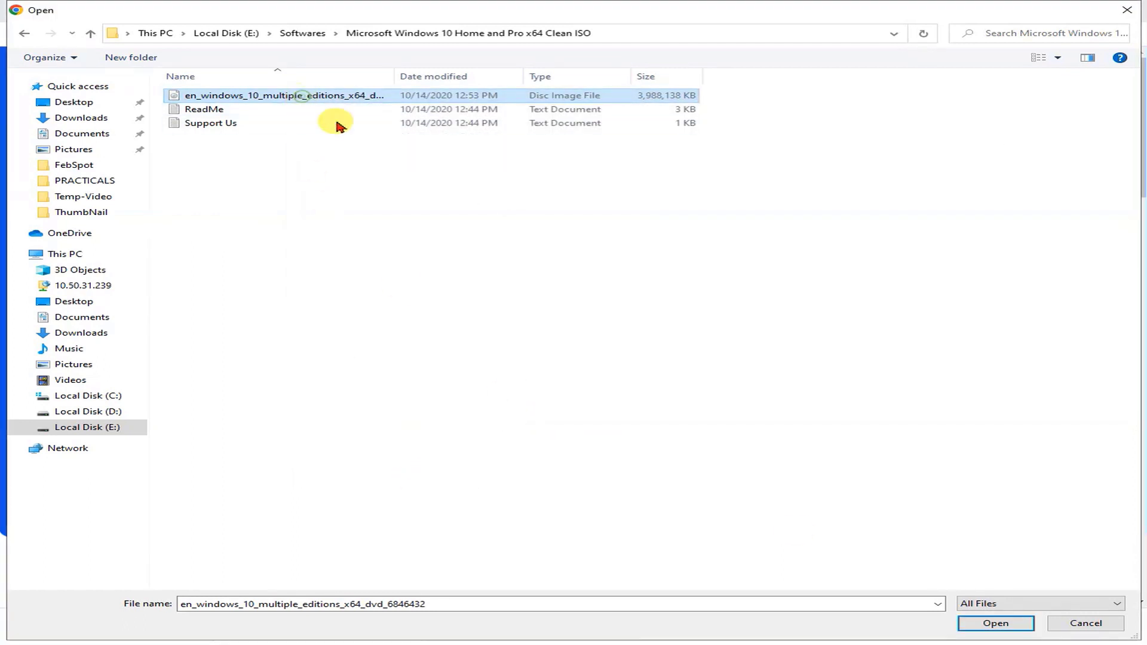
pyautogui.click(989, 625)
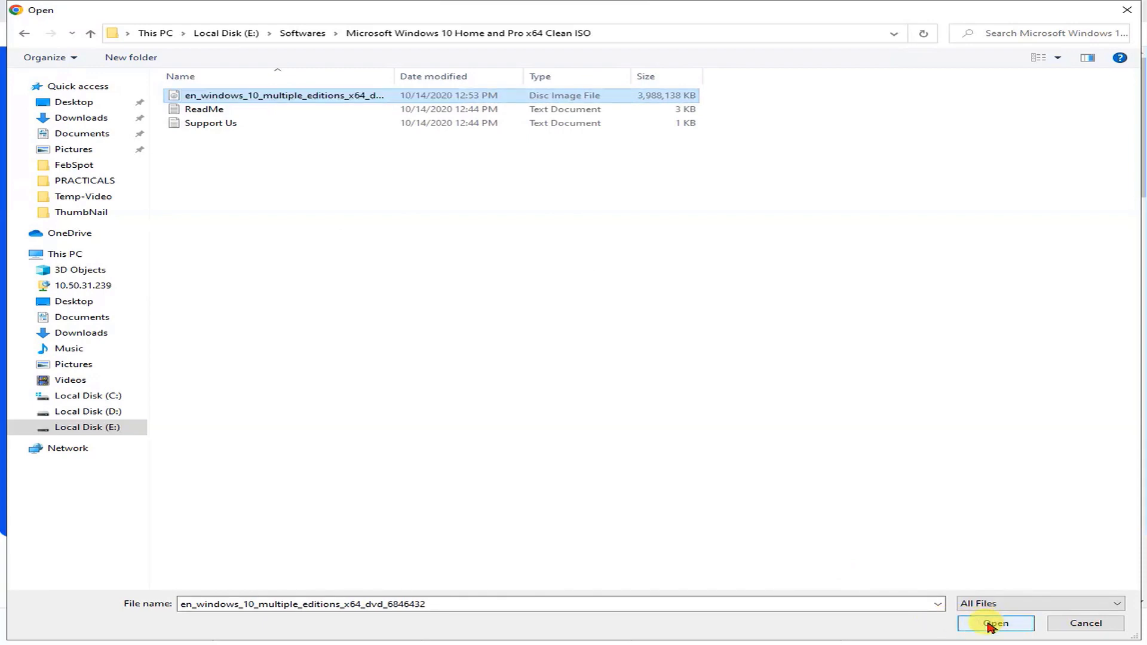
pyautogui.doubleClick(397, 97)
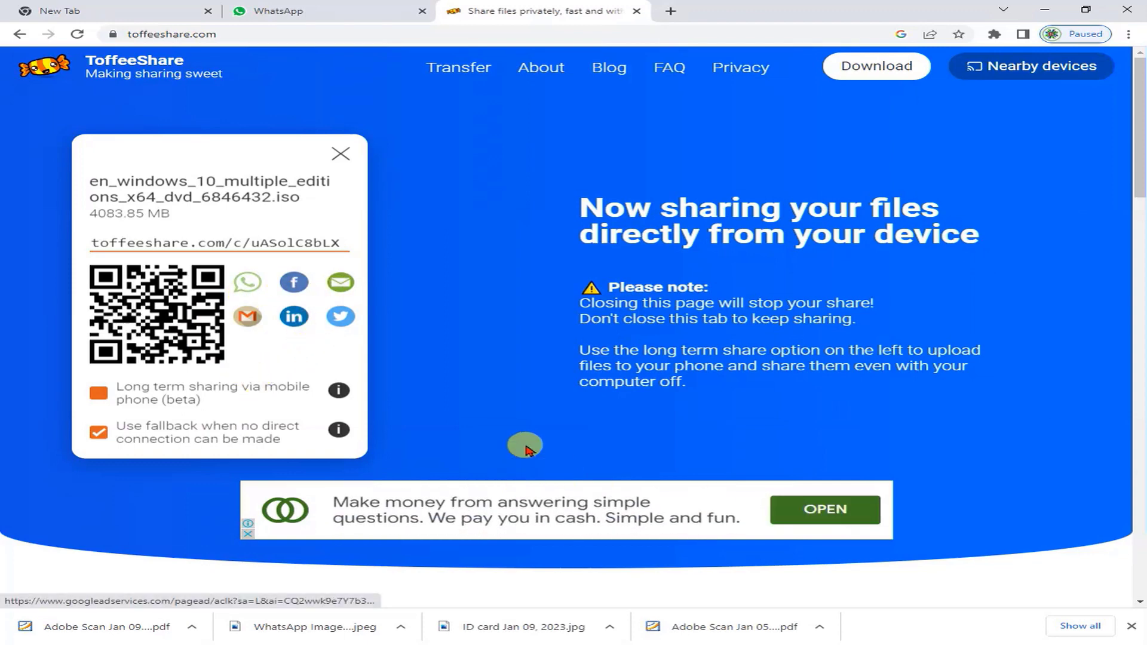
# - Share the ToffeeShare link through WhatsApp, finding the contact by name and sending the message
pyautogui.click(249, 283)
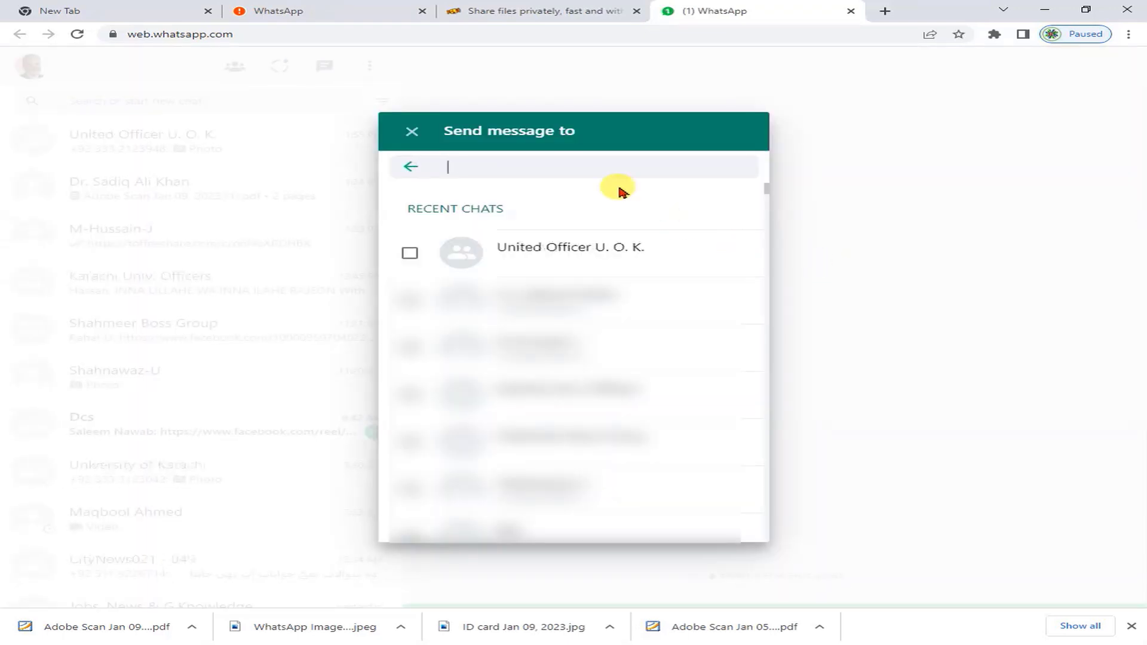
pyautogui.click(606, 166)
pyautogui.write('hussain')
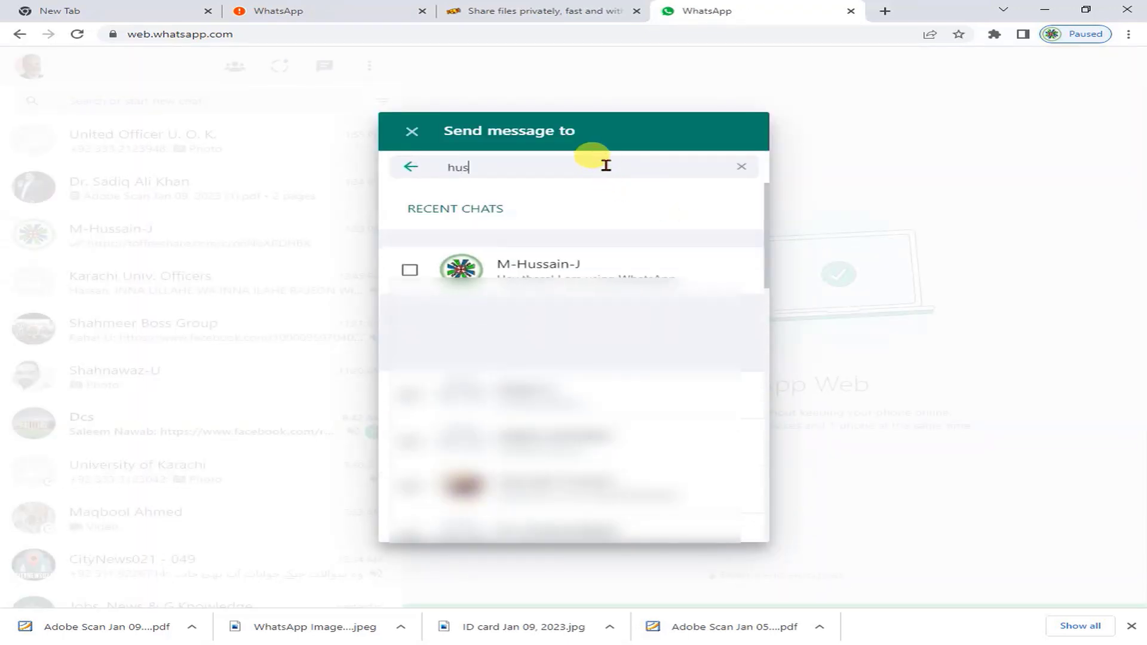
pyautogui.click(614, 266)
pyautogui.click(717, 496)
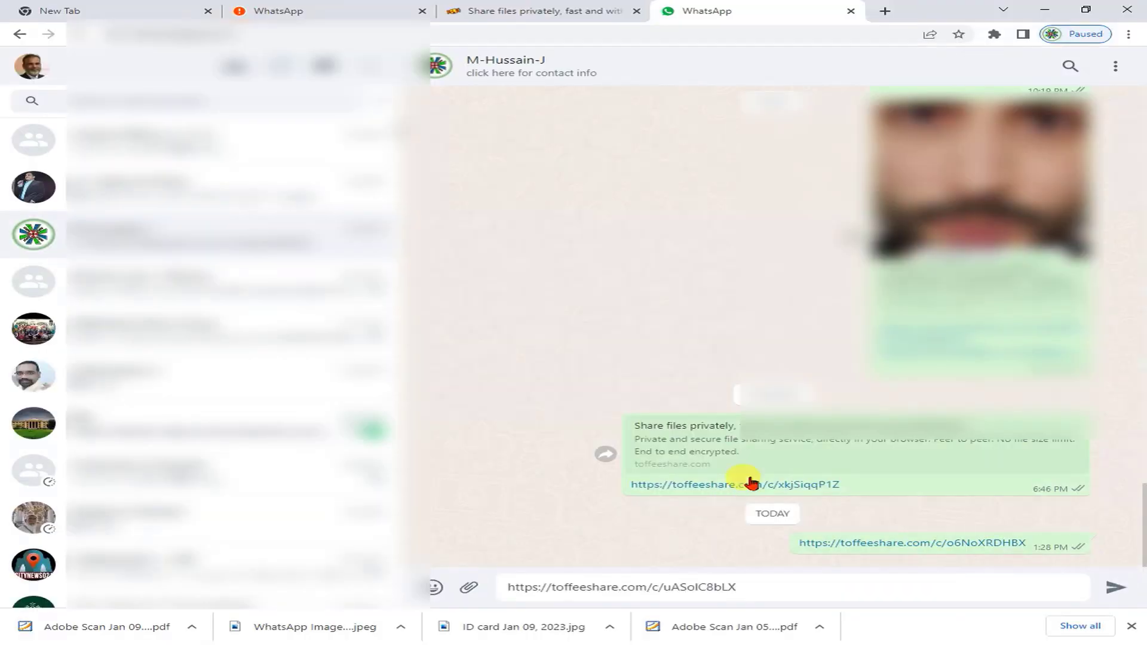
pyautogui.click(1113, 587)
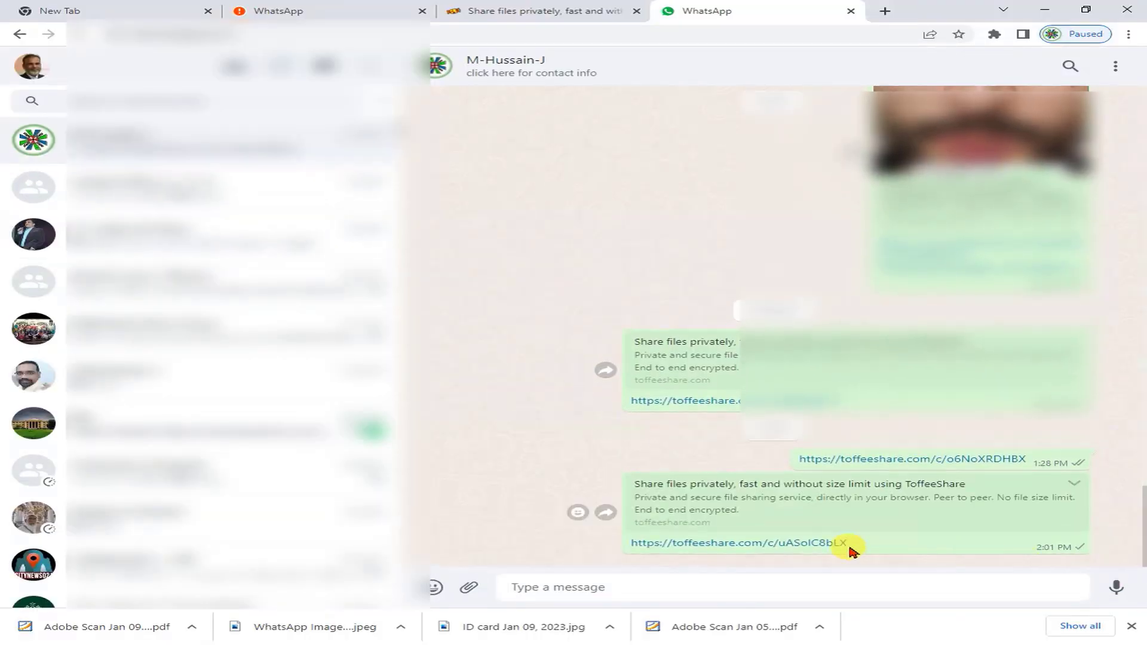
# - Open the sent ToffeeShare link to view its download page, and switch back to the DSUM workbook in Excel
pyautogui.click(730, 543)
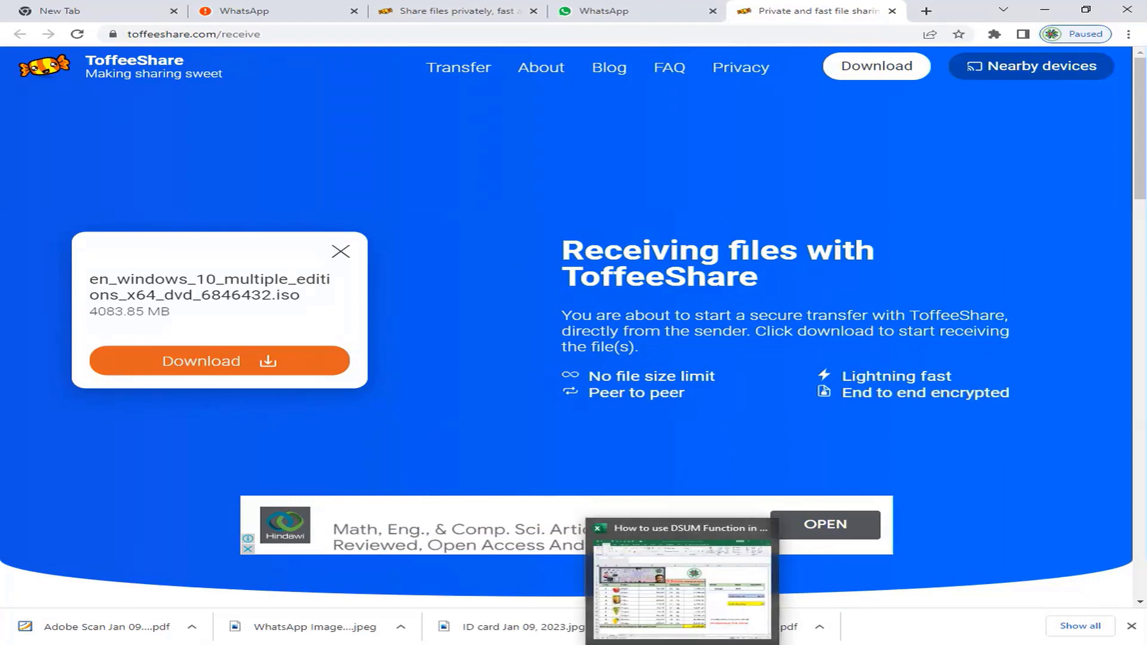
pyautogui.click(679, 643)
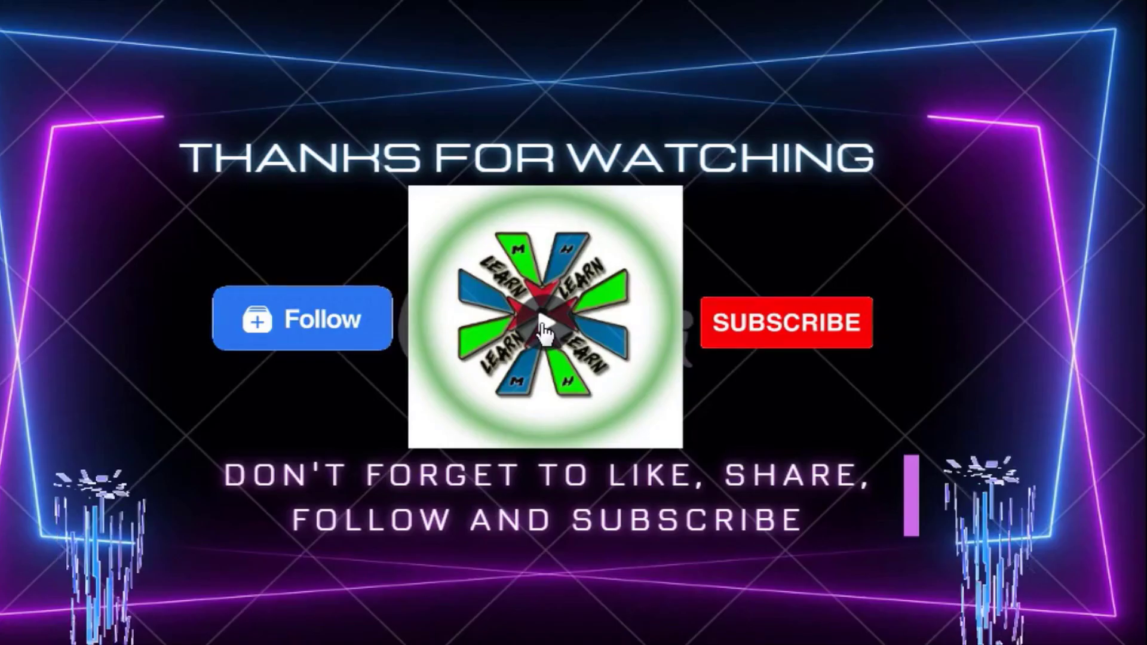